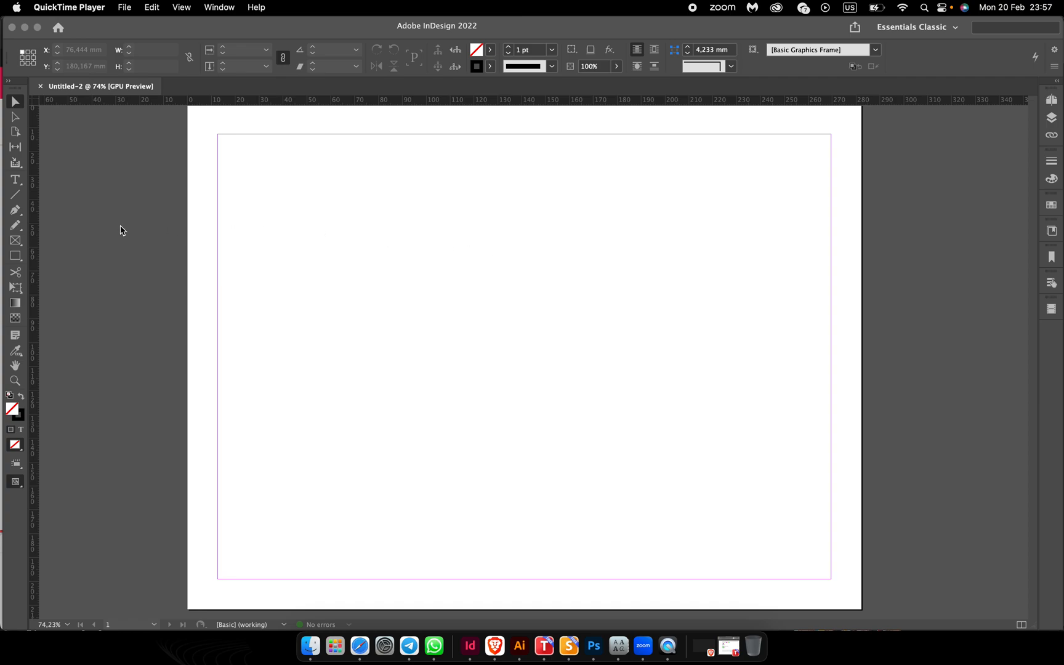
- Draw a square text frame about 12.4 mm wide at the upper-left corner of the page margins
left_click(18, 184)
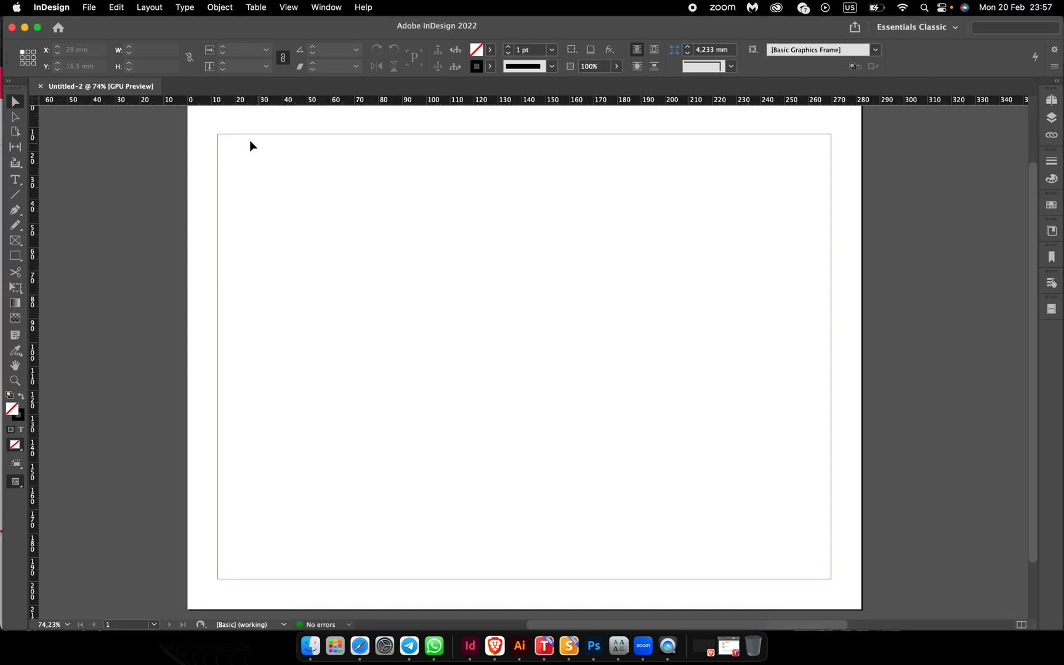
left_click(15, 179)
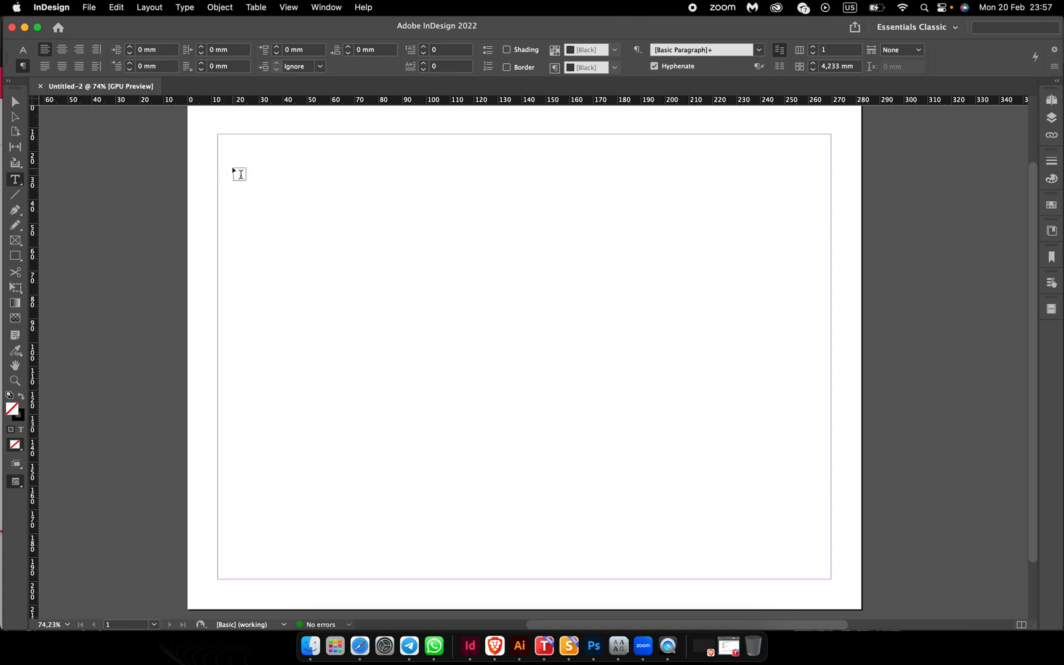
left_click_drag(220, 135, 248, 165)
left_click(16, 97)
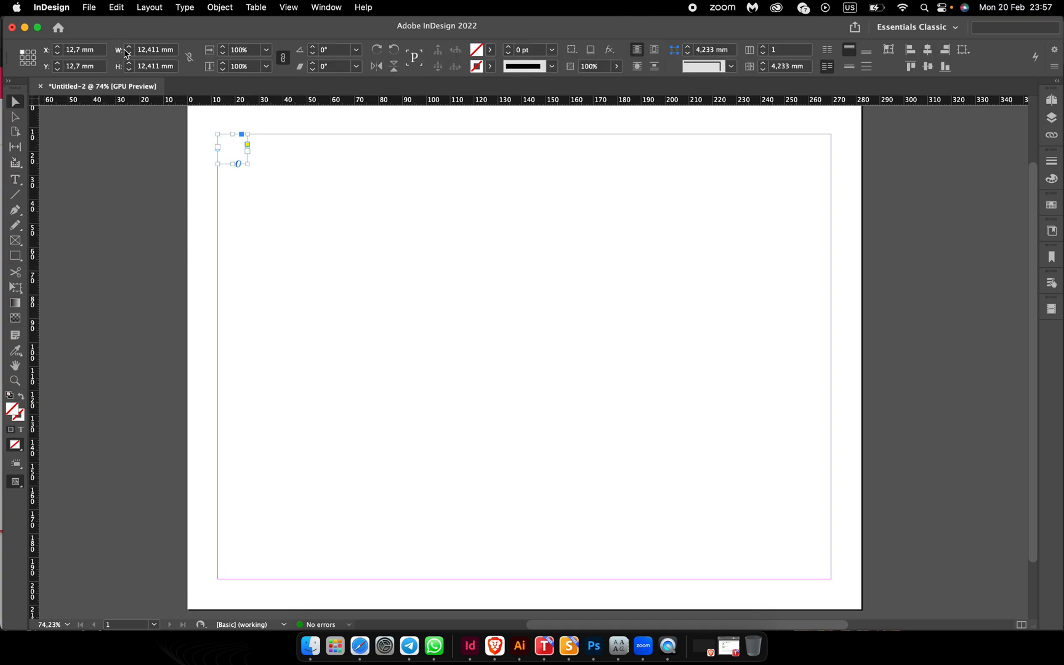
- Set up a Step and Repeat of the text frame as a grid of 6 rows and 7 columns
left_click(117, 8)
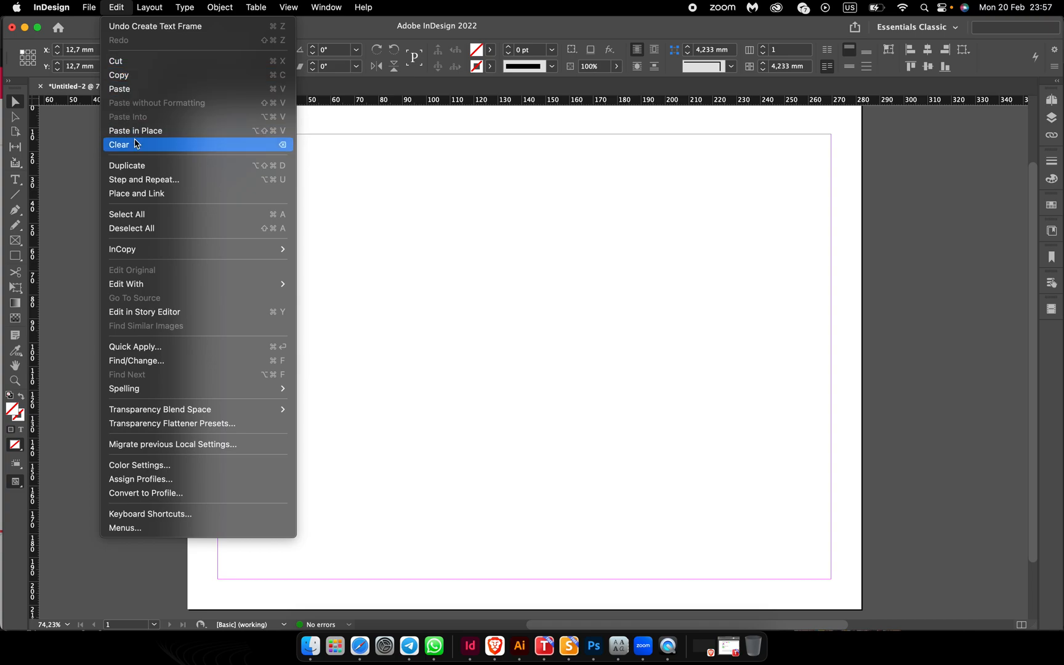
left_click(131, 180)
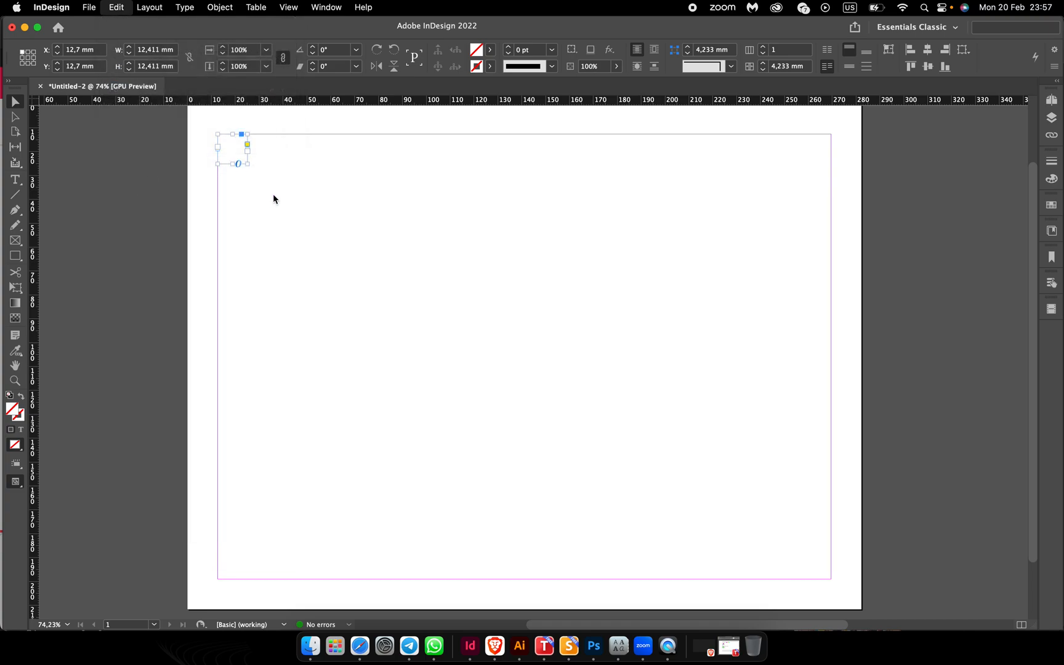
left_click_drag(459, 269, 547, 211)
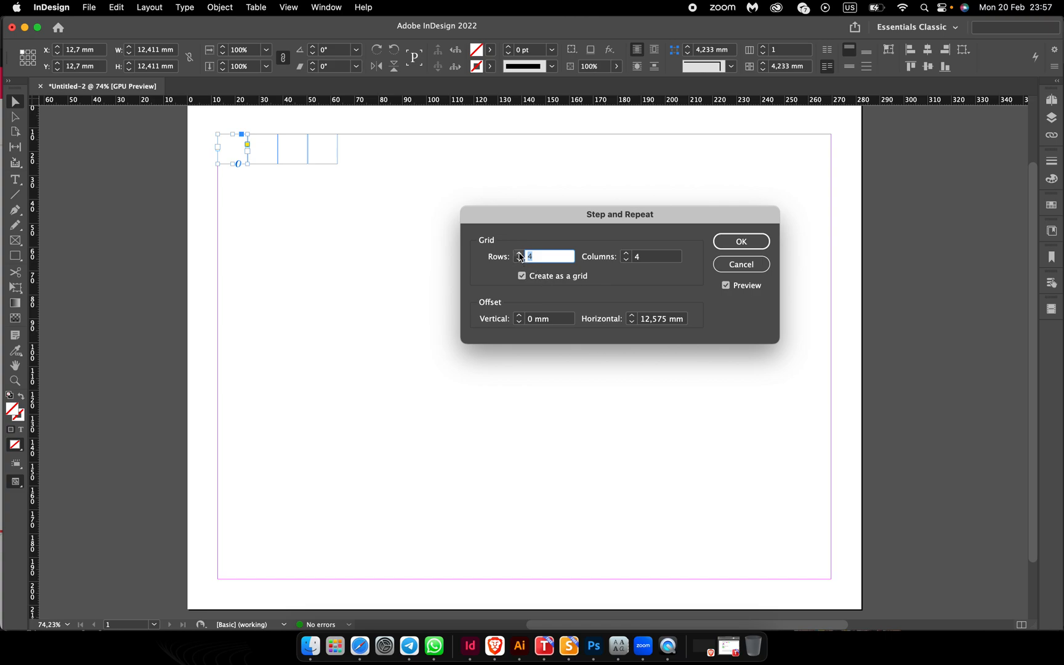
key("BackSpace")
type("7")
left_click(520, 259)
left_click(519, 259)
left_click(519, 253)
left_click(627, 254)
left_click(627, 254)
left_click(627, 254)
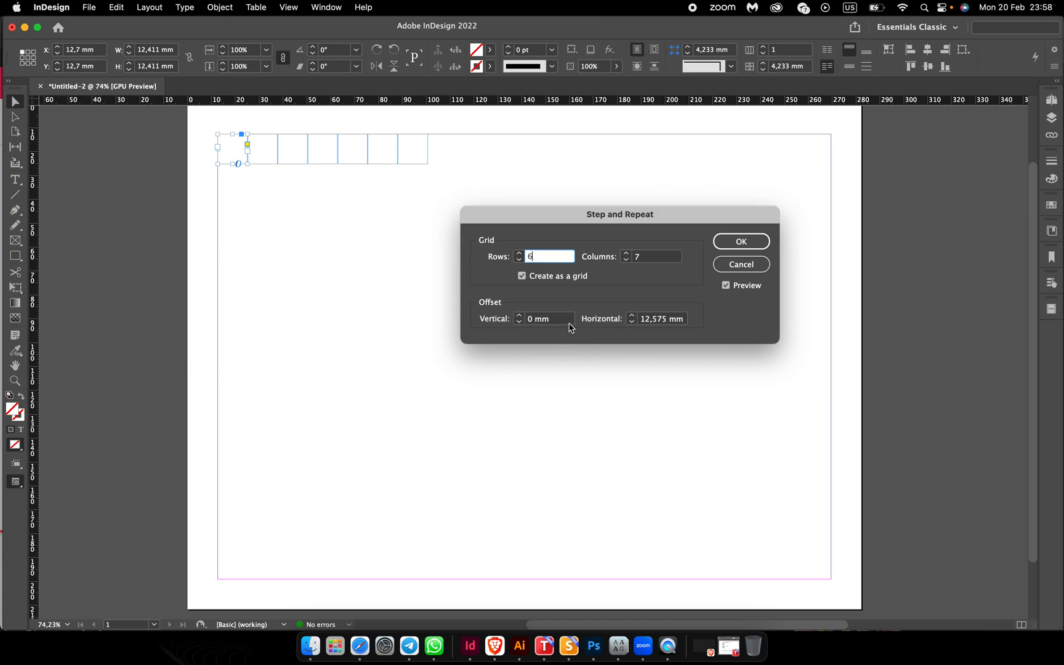
- Set the grid's horizontal and vertical offsets to 14 mm and create the repeated frames
left_click(633, 317)
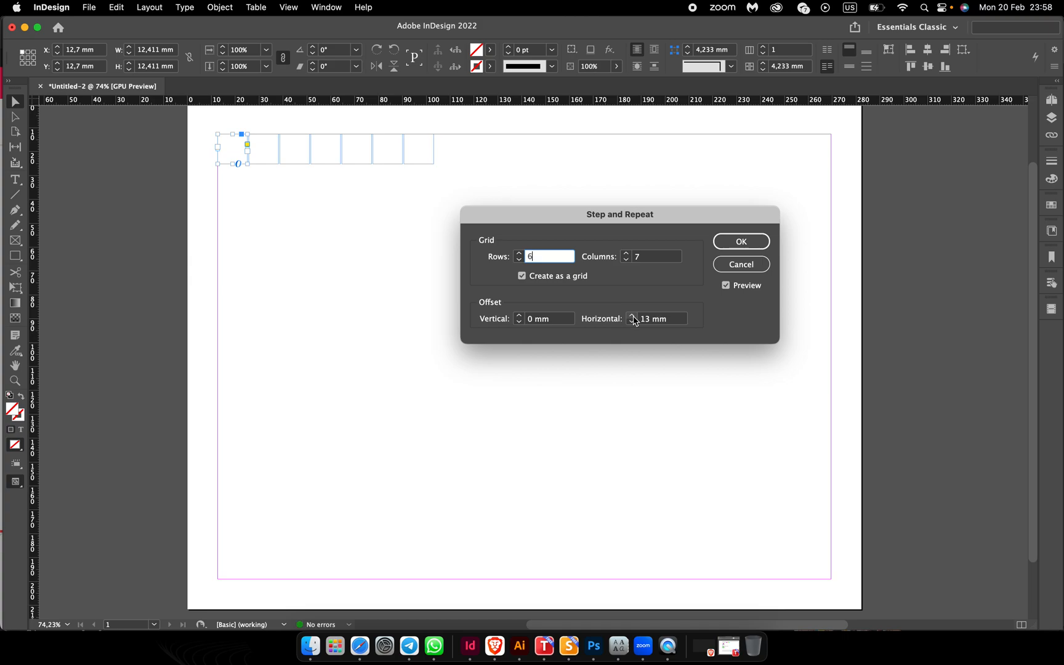
left_click(633, 316)
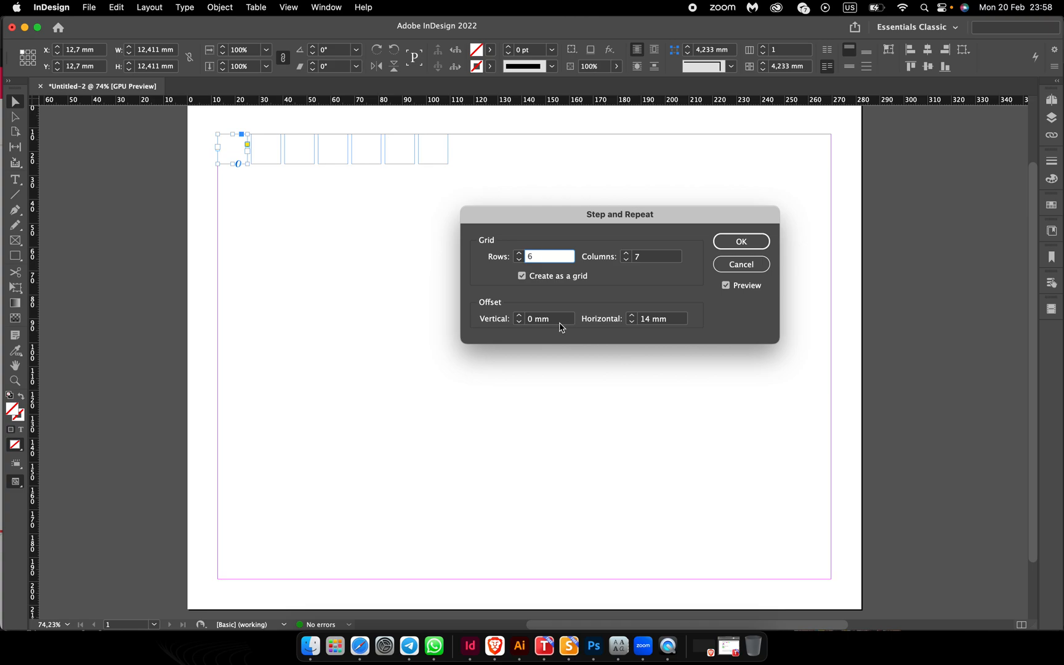
left_click(519, 315)
left_click(520, 315)
left_click(520, 316)
left_click(520, 315)
left_click(519, 315)
left_click(519, 315)
left_click(519, 316)
left_click(519, 315)
left_click(520, 315)
left_click(520, 315)
left_click(519, 316)
left_click(519, 315)
left_click(519, 315)
left_click(519, 316)
left_click(519, 316)
left_click(519, 323)
left_click(519, 323)
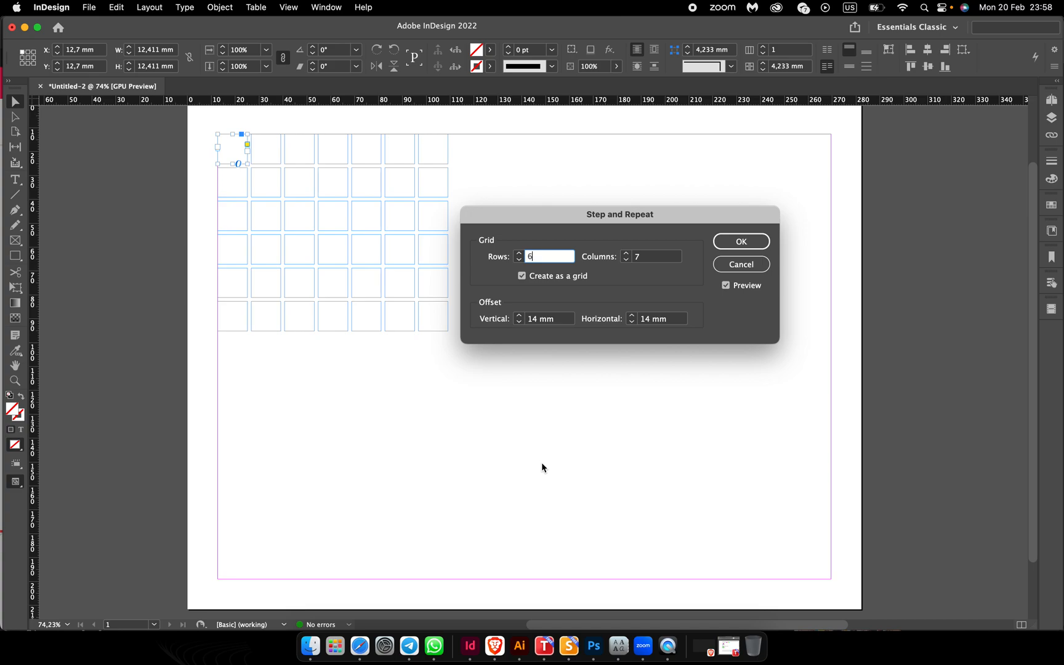
left_click(733, 243)
- Thread the seven text frames of the first grid row together from left to right
scroll(643, 343, "up", 3)
scroll(643, 343, "left", 2)
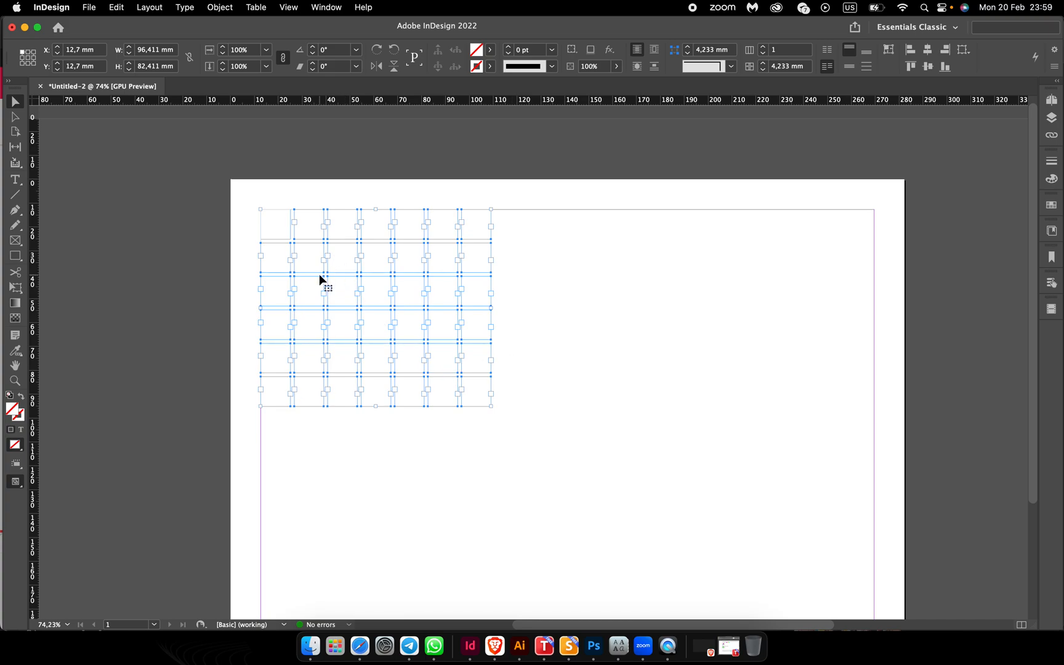
key("super+equal")
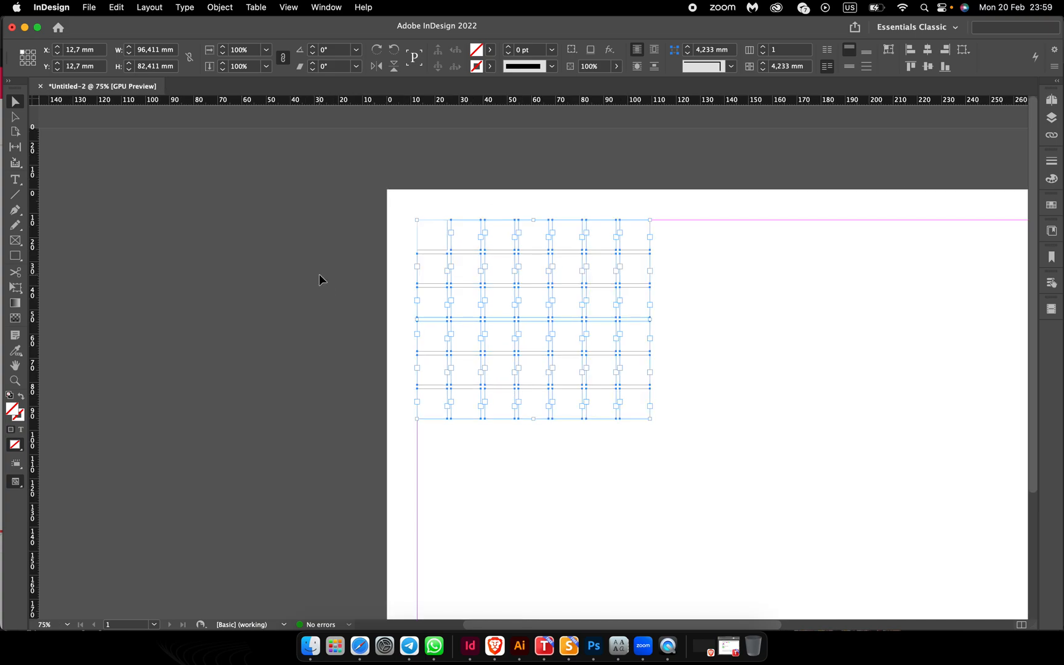
key("super+equal")
left_click(411, 266)
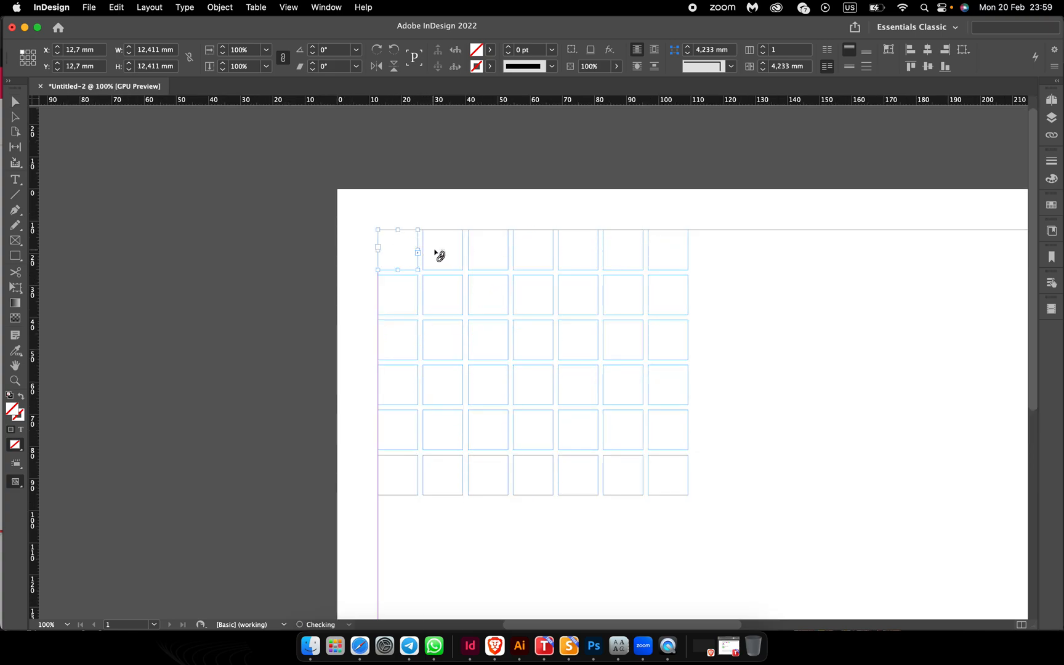
left_click(489, 251)
left_click(508, 253)
left_click(578, 248)
left_click(597, 251)
left_click(622, 253)
left_click(665, 253)
- Start a separate text thread in the second row's first frame and link it through all seven frames of that row
left_click(408, 307)
left_click(418, 297)
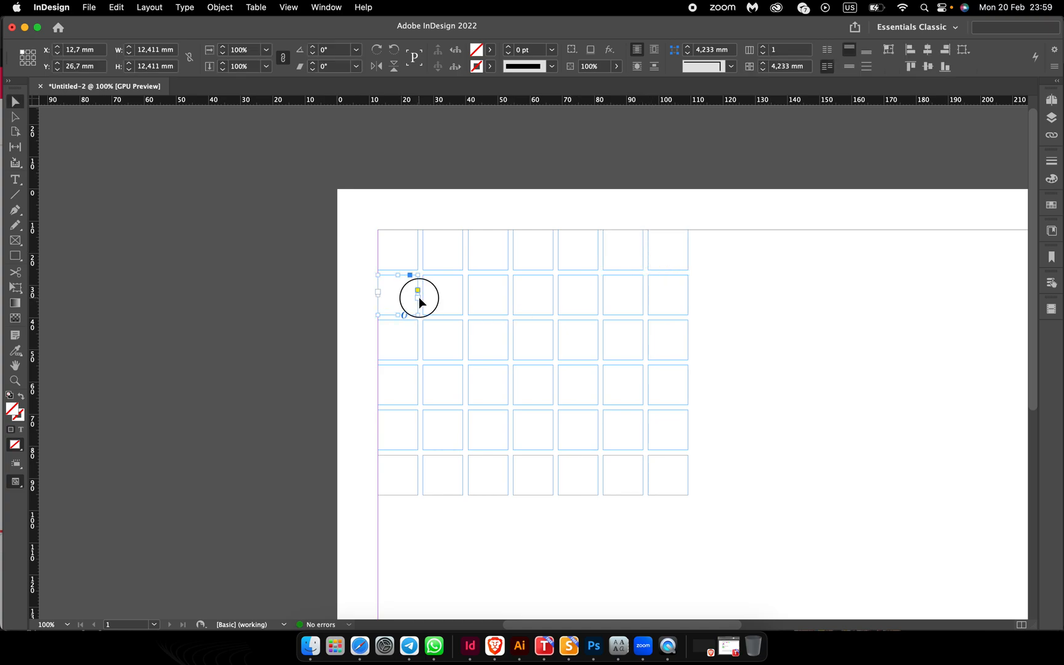
left_click(464, 298)
left_click(463, 297)
left_click(499, 298)
left_click(508, 299)
left_click(543, 299)
left_click(553, 298)
left_click(582, 298)
left_click(598, 297)
left_click(631, 298)
left_click(643, 299)
left_click(660, 303)
- Continue the thread from the second row's last frame through the seven frames of the third row
left_click(688, 297)
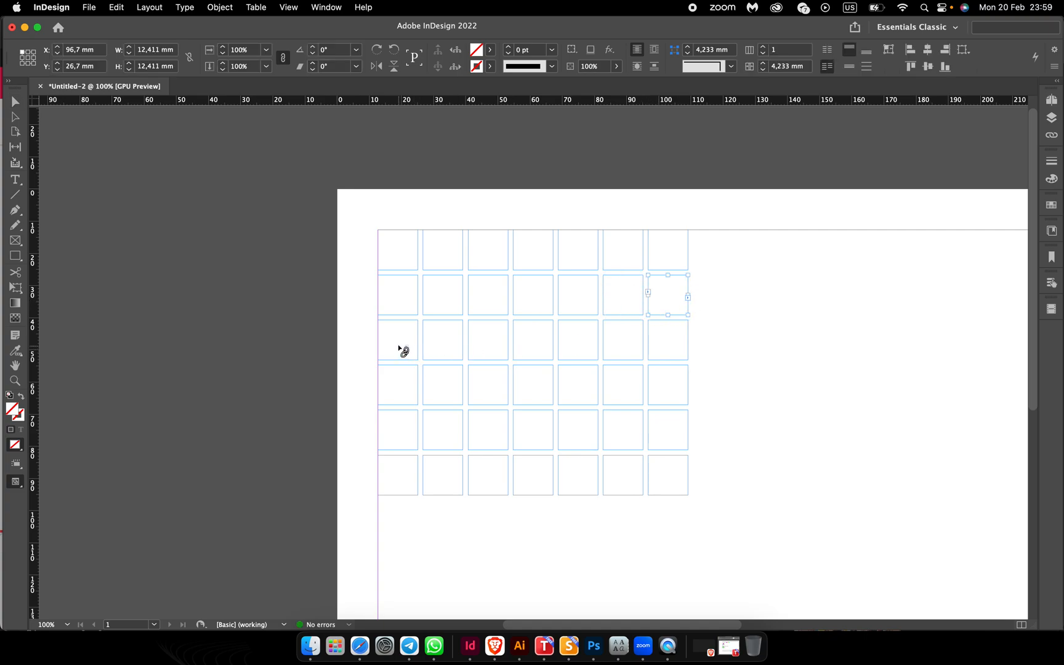
left_click(403, 351)
left_click(418, 340)
left_click(456, 346)
left_click(462, 337)
left_click(493, 349)
left_click(510, 344)
left_click(583, 347)
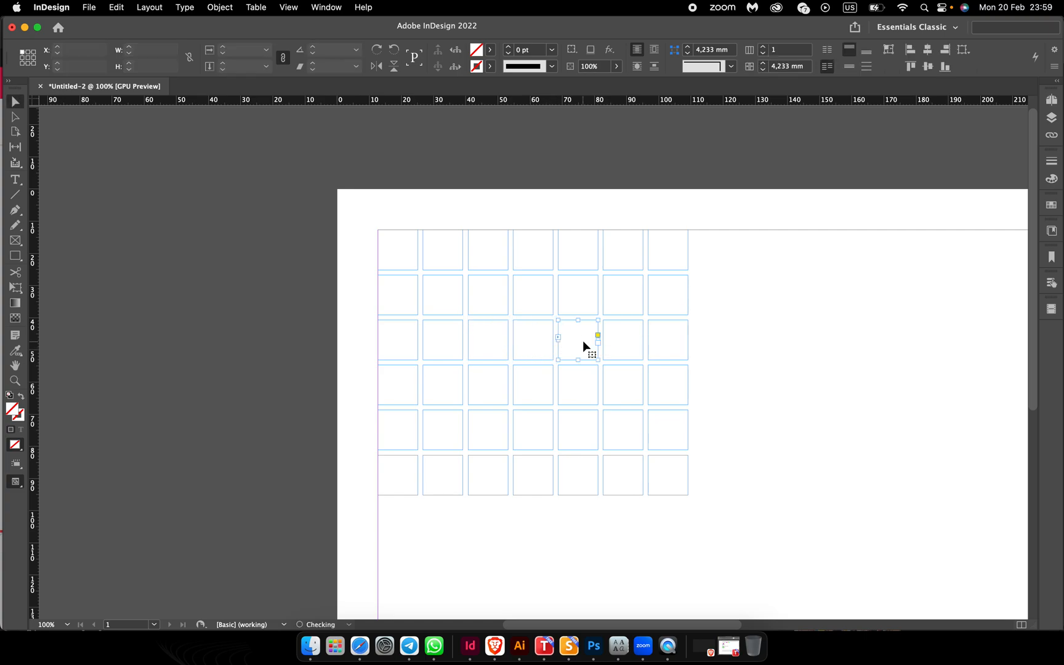
left_click(598, 337)
left_click(635, 345)
left_click(644, 337)
left_click(686, 348)
- Continue the thread from the third row's last frame through the seven frames of the fourth row
left_click(688, 342)
left_click(410, 398)
left_click(418, 388)
left_click(443, 388)
left_click(463, 387)
left_click(492, 394)
left_click(508, 387)
left_click(534, 387)
left_click(554, 386)
left_click(579, 388)
left_click(595, 387)
left_click(637, 390)
left_click(643, 388)
left_click(669, 391)
- Continue the thread from the fourth row's last frame through the seven frames of the fifth row
left_click(688, 387)
left_click(400, 434)
left_click(418, 425)
left_click(431, 438)
left_click(463, 434)
left_click(490, 433)
left_click(508, 433)
left_click(534, 430)
left_click(553, 432)
left_click(576, 433)
left_click(598, 432)
left_click(619, 435)
left_click(643, 432)
left_click(670, 435)
- Continue the thread from the fifth row's last frame through the seven frames of the sixth row
left_click(688, 432)
left_click(398, 474)
left_click(418, 477)
left_click(446, 483)
left_click(463, 478)
left_click(483, 482)
left_click(508, 477)
left_click(532, 478)
left_click(552, 478)
left_click(573, 484)
left_click(598, 478)
left_click(606, 479)
left_click(643, 475)
left_click(667, 481)
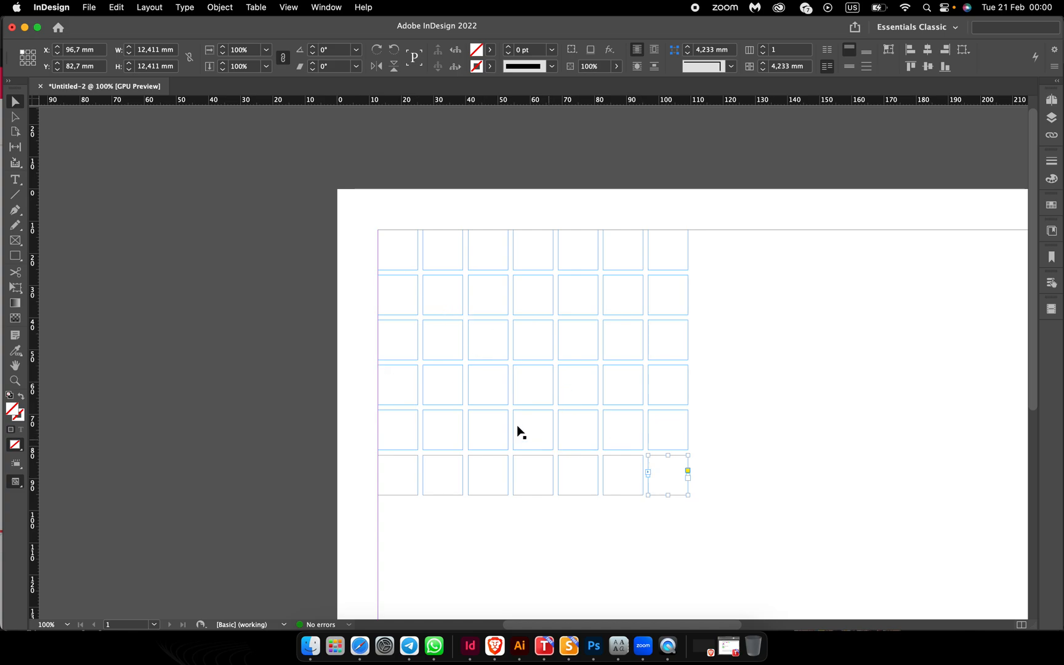
- Enter the weekday abbreviations MO, TU, WE, TH, FR, SA and SU on separate lines in the first row's threaded frames
key("t")
left_click(390, 249)
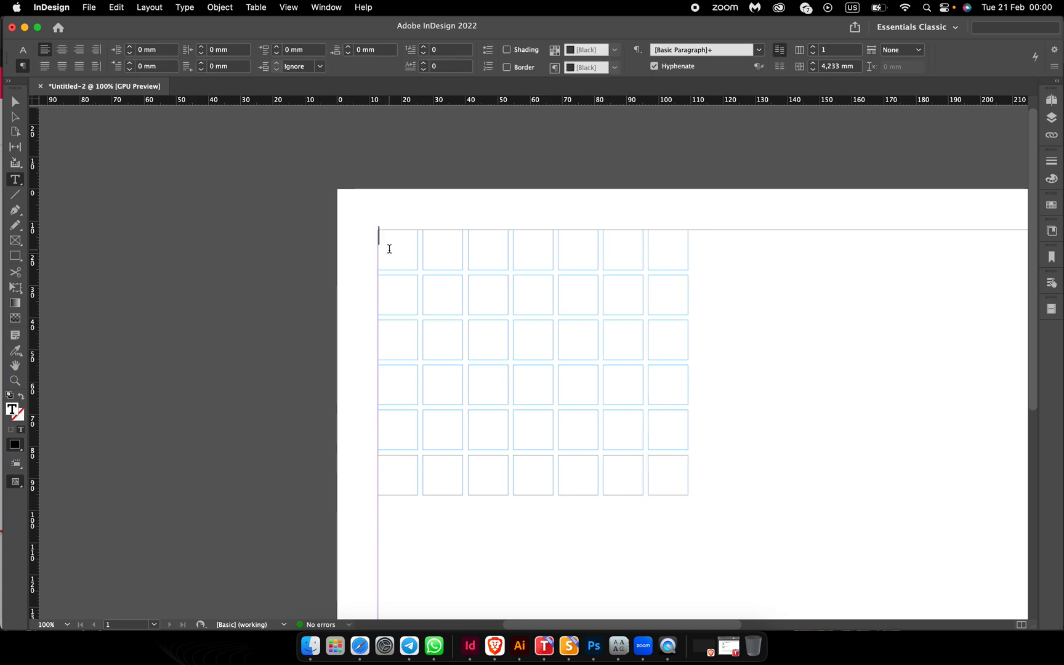
type("MO")
key("Tab")
type("TU")
key("Tab")
key("Tab")
type("We")
type("E")
key("Return")
type("TH")
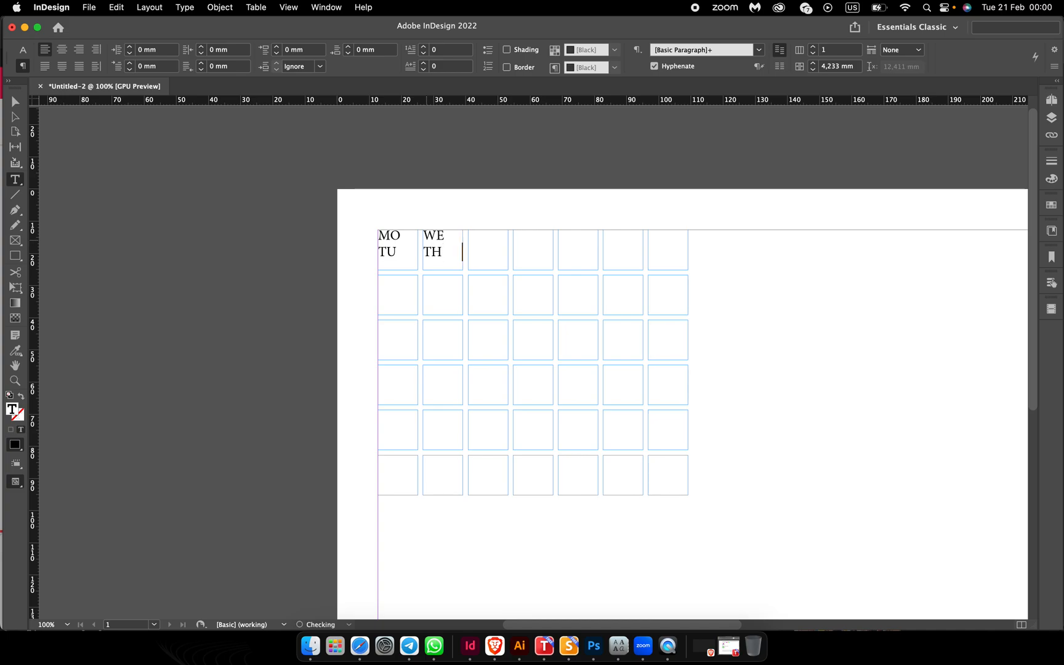
key("Tab")
type("FR")
key("Return")
type("SA")
key("Tab")
type("S")
- Select all the weekday abbreviations and set their font size to 21 pt
double_click(380, 237)
left_click(388, 256)
left_click_drag(382, 235, 538, 236)
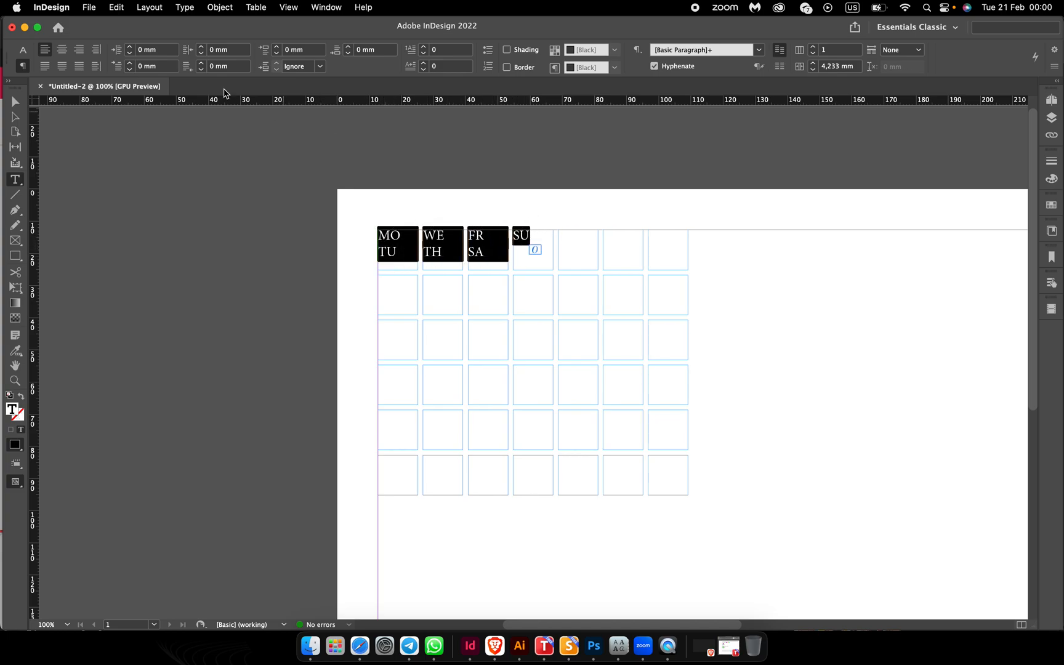
left_click(23, 49)
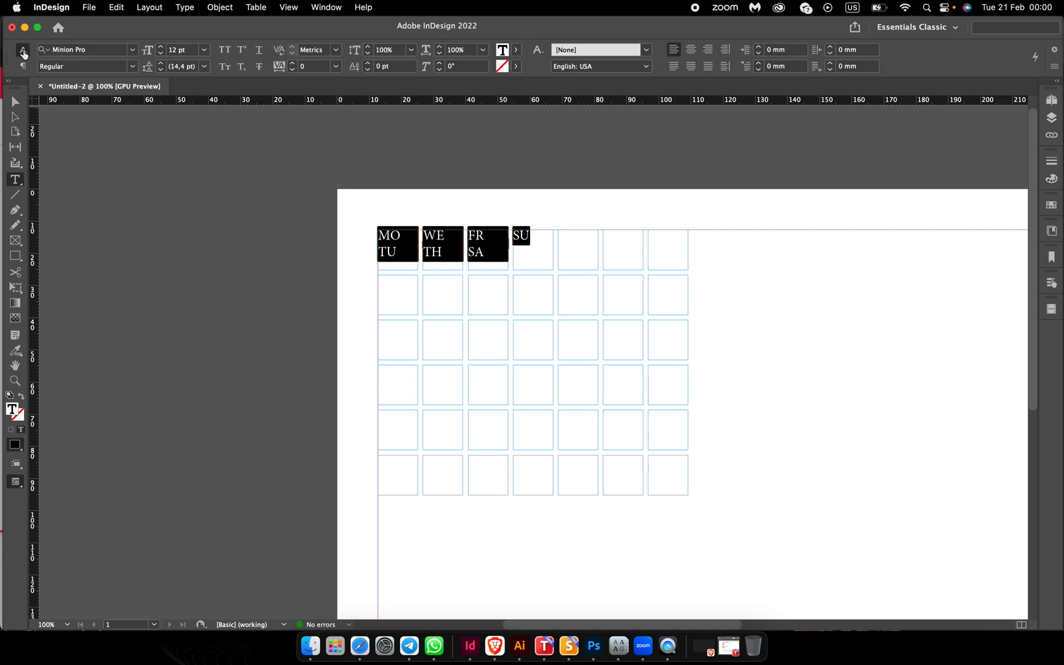
left_click(161, 47)
left_click(161, 47)
left_click(162, 47)
left_click(162, 47)
left_click(162, 47)
left_click(162, 46)
left_click(161, 47)
left_click(162, 47)
left_click(162, 47)
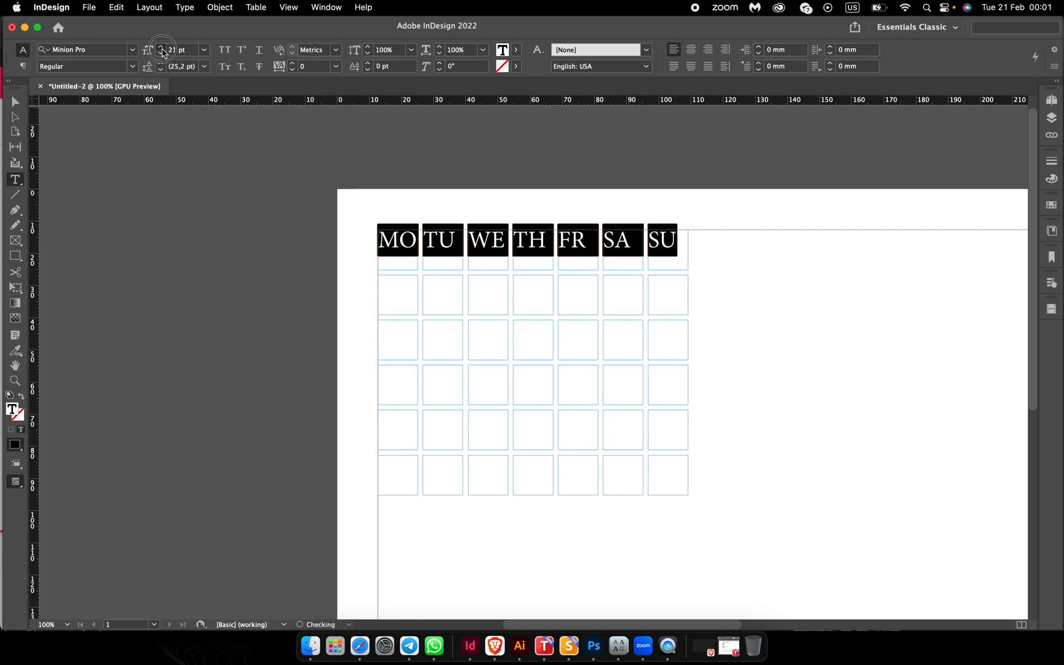
left_click(161, 47)
left_click(161, 55)
- Format the weekday abbreviations in Helvetica Neue Bold at 20 pt
left_click(133, 50)
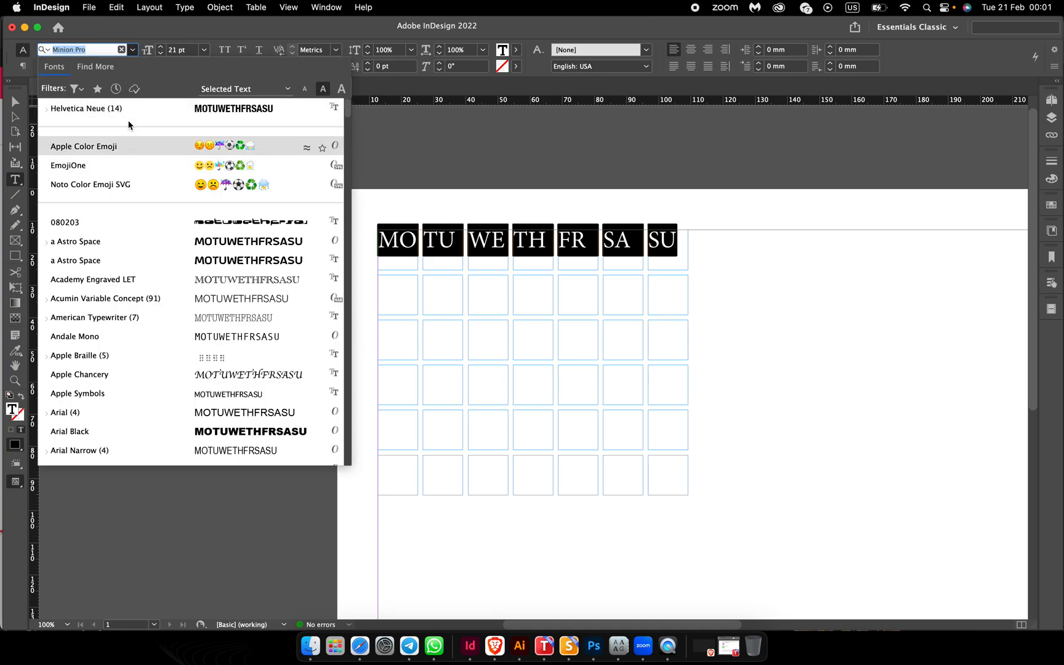
left_click(108, 108)
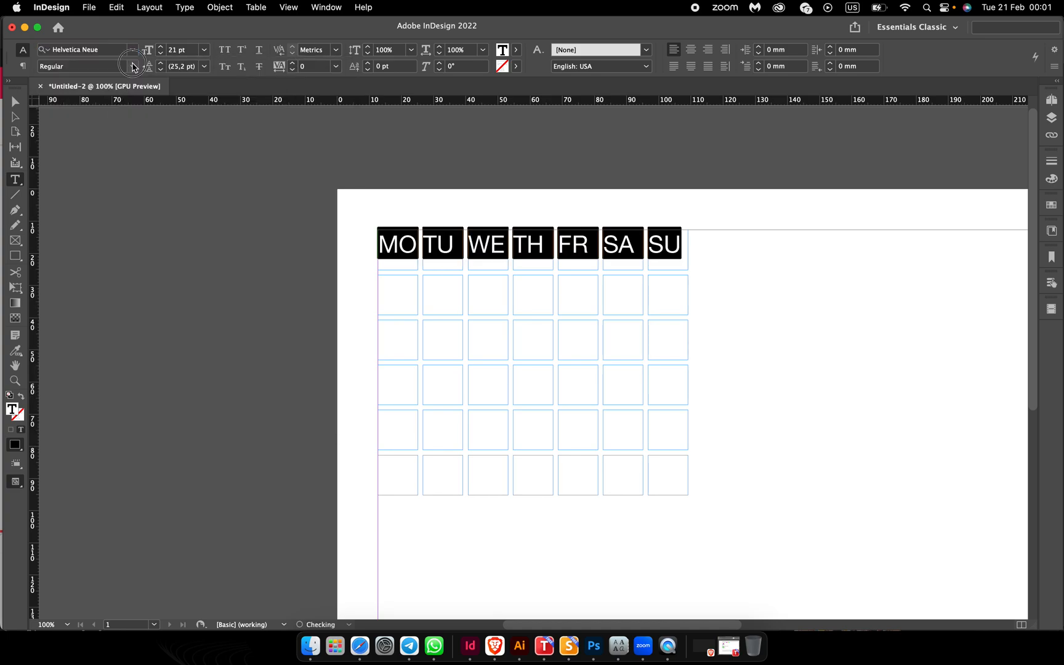
left_click(132, 66)
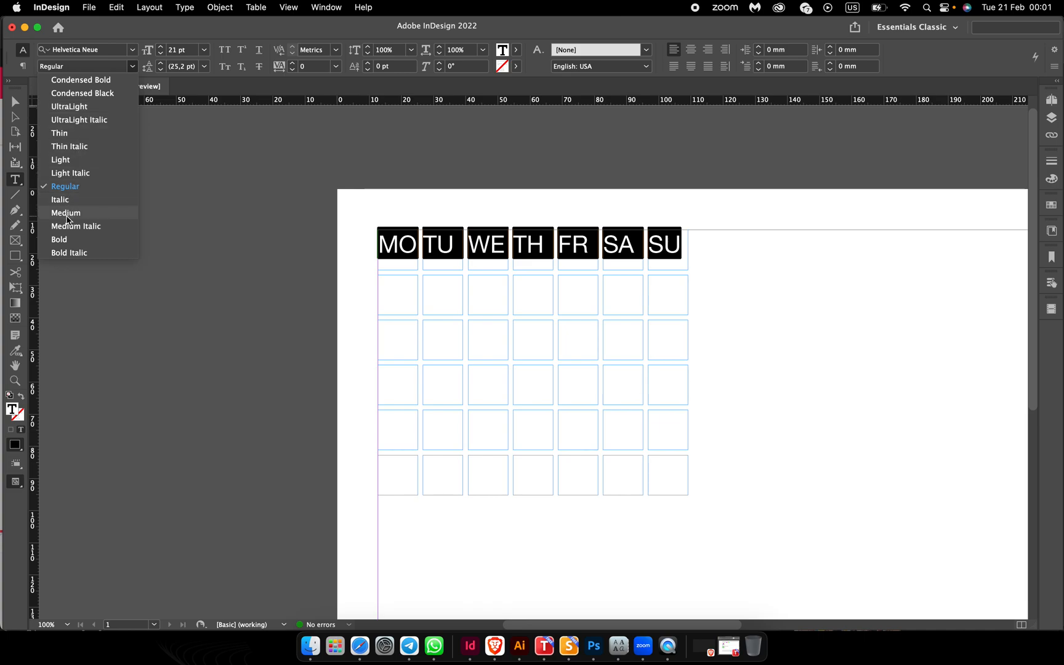
left_click(67, 214)
left_click(132, 66)
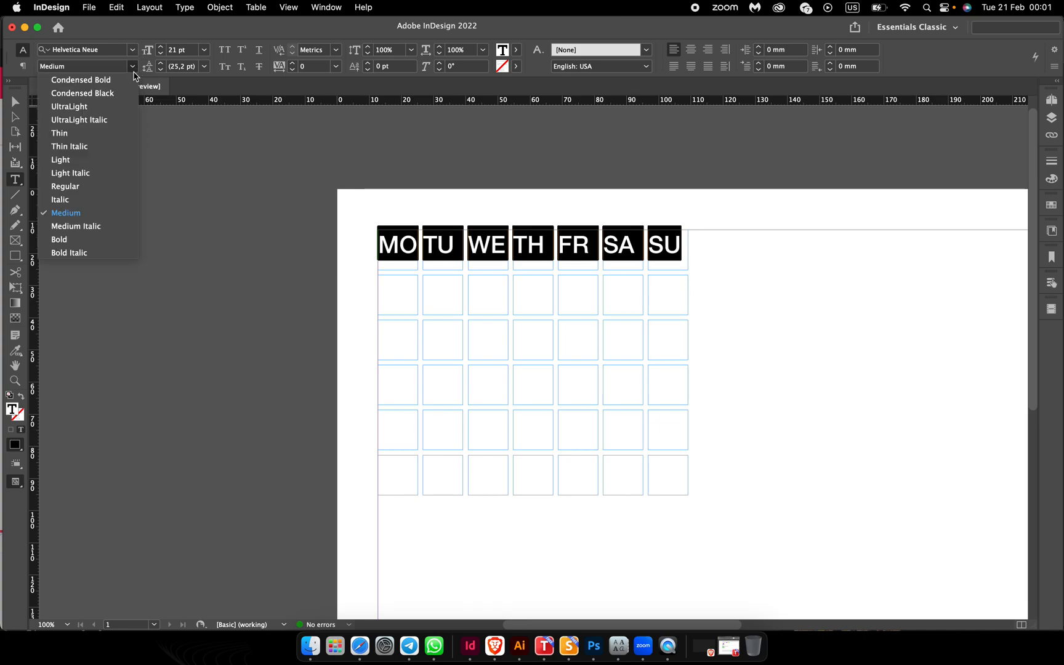
left_click(78, 240)
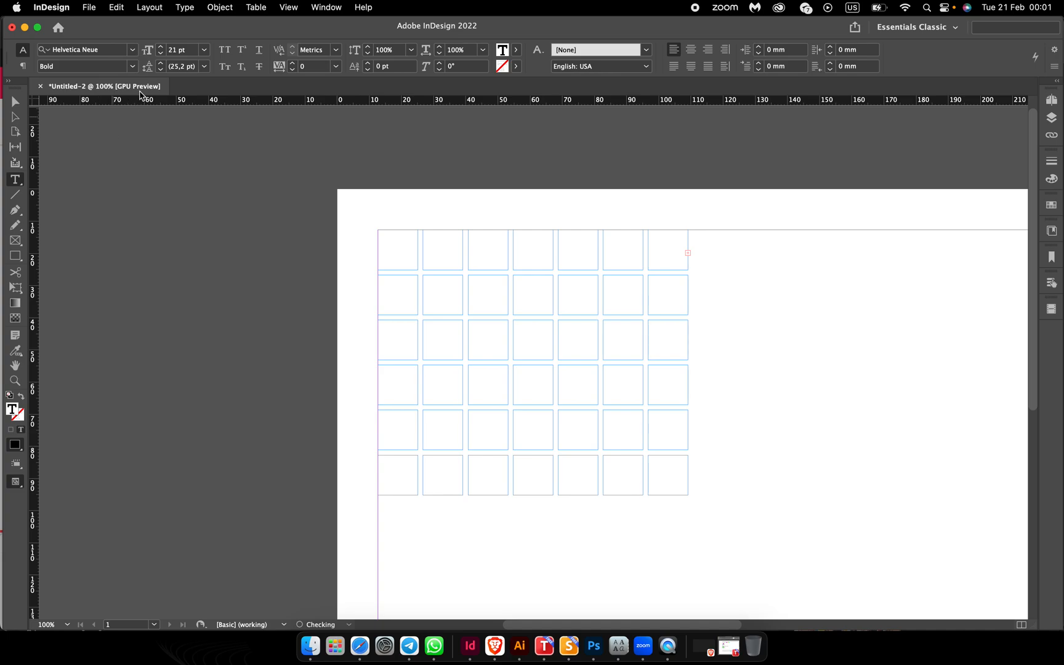
left_click(162, 54)
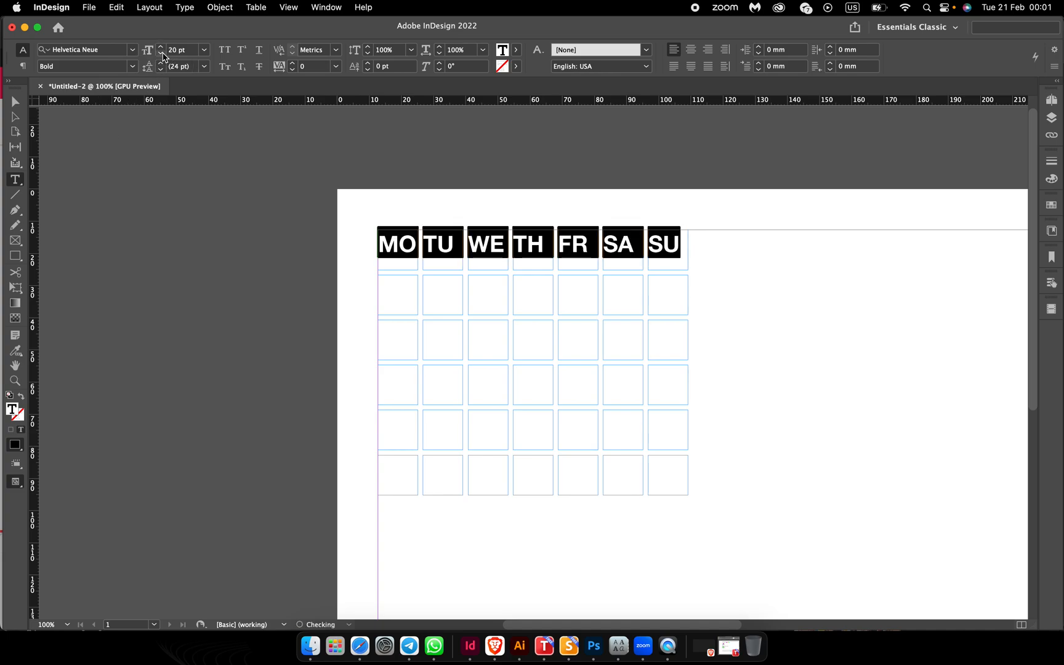
- Set the font at the start of the second row's thread to Helvetica Neue Thin
left_click(408, 291)
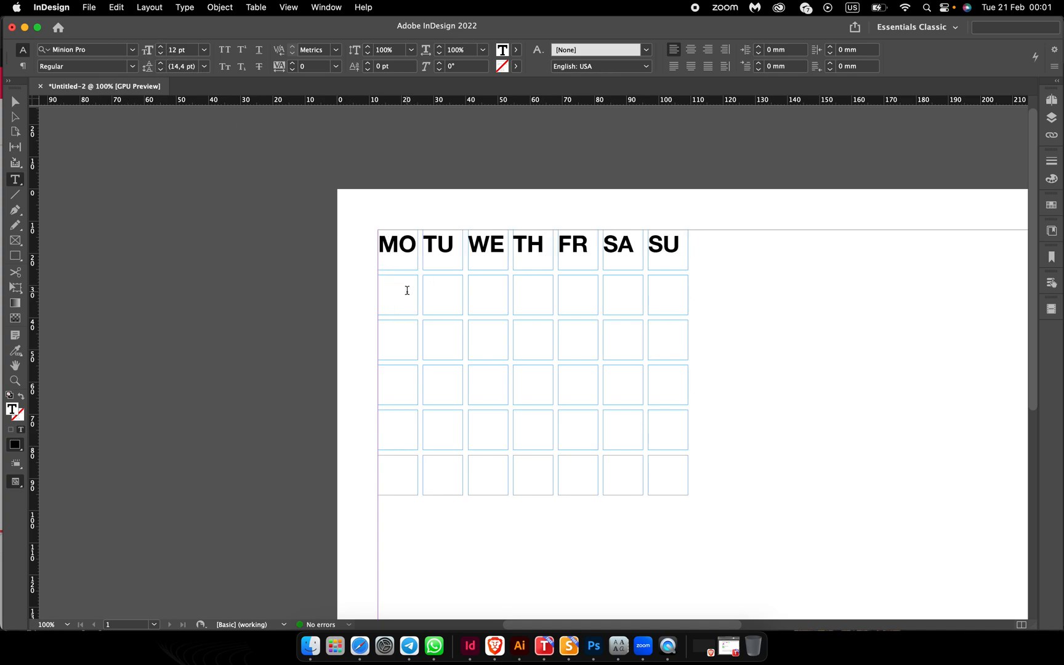
left_click(131, 49)
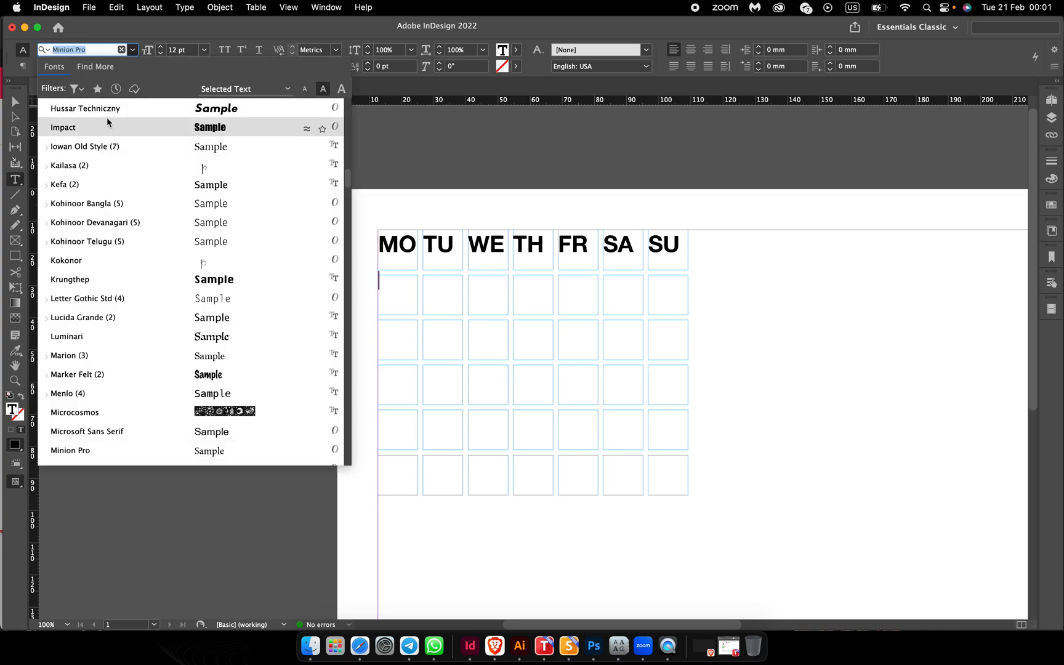
scroll(99, 145, "up", 10)
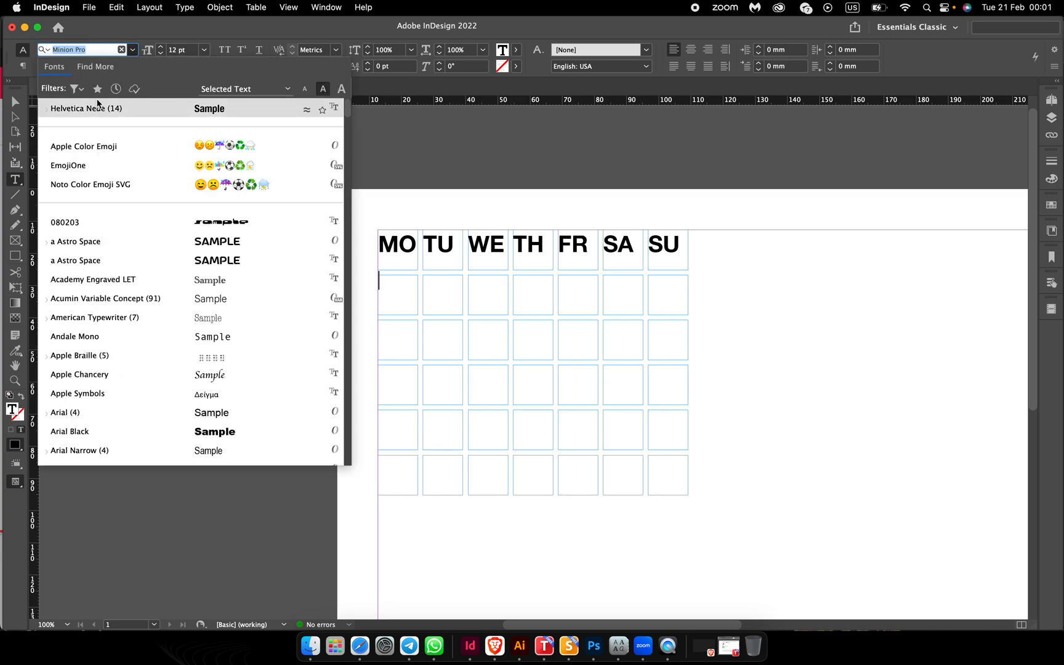
left_click(96, 109)
left_click(131, 66)
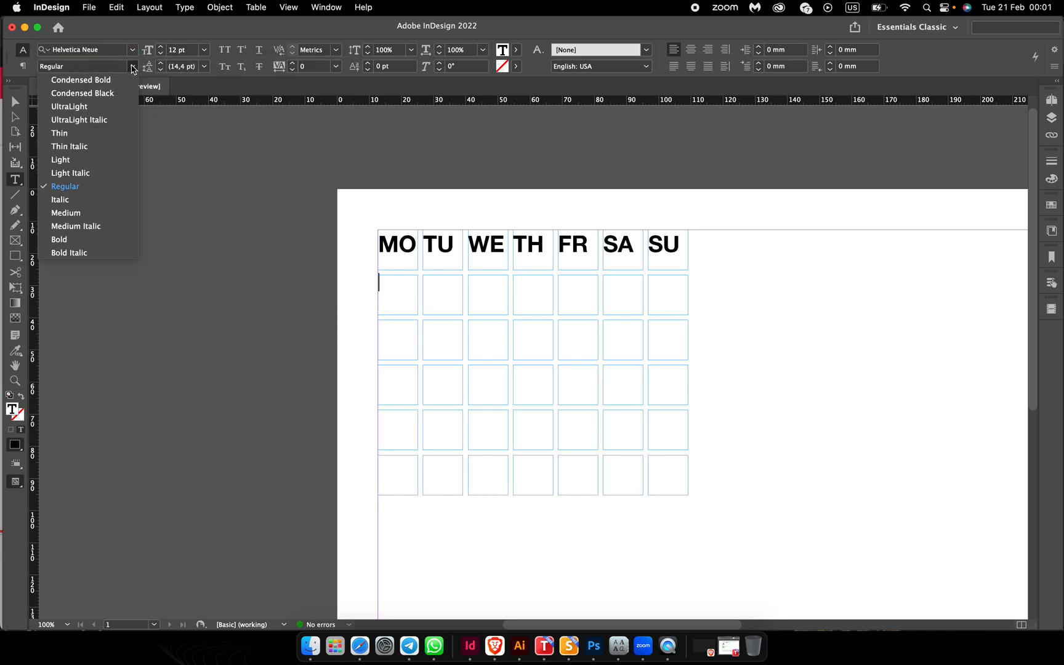
left_click(91, 133)
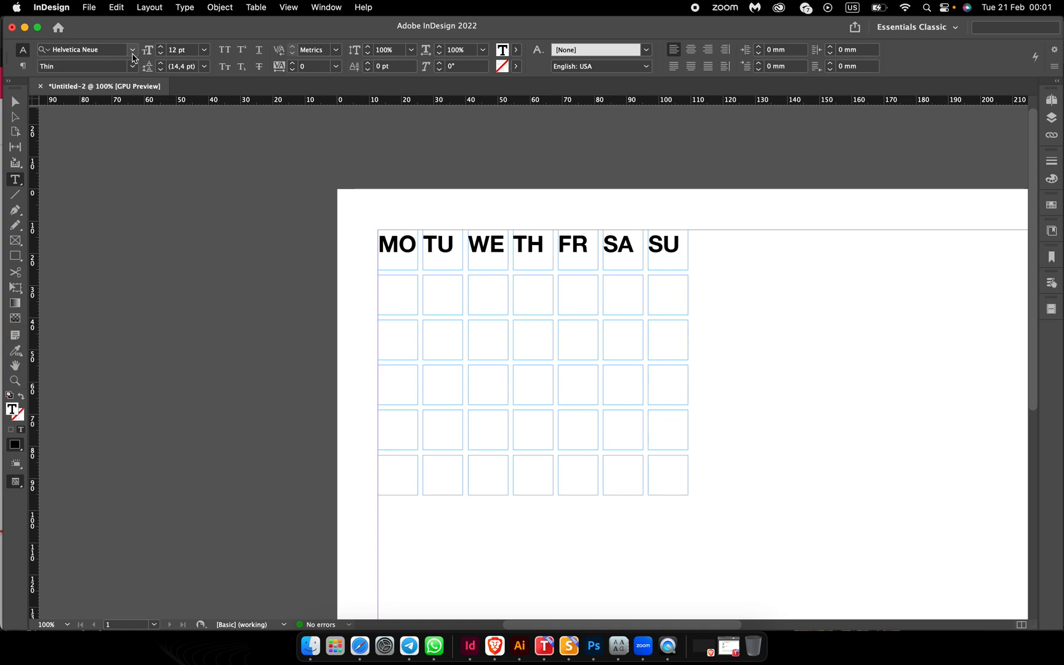
- Enter the dates 1 to 31 on separate lines through the threaded frames below the weekday headings
type("1")
key("Return")
type("2")
key("Tab")
type("3 4")
key("Tab")
type("5")
key("Return")
type("6")
key("Tab")
type("9 10")
key("Tab")
type("11")
key("Return")
type("121314")
key("Tab")
type("15 ")
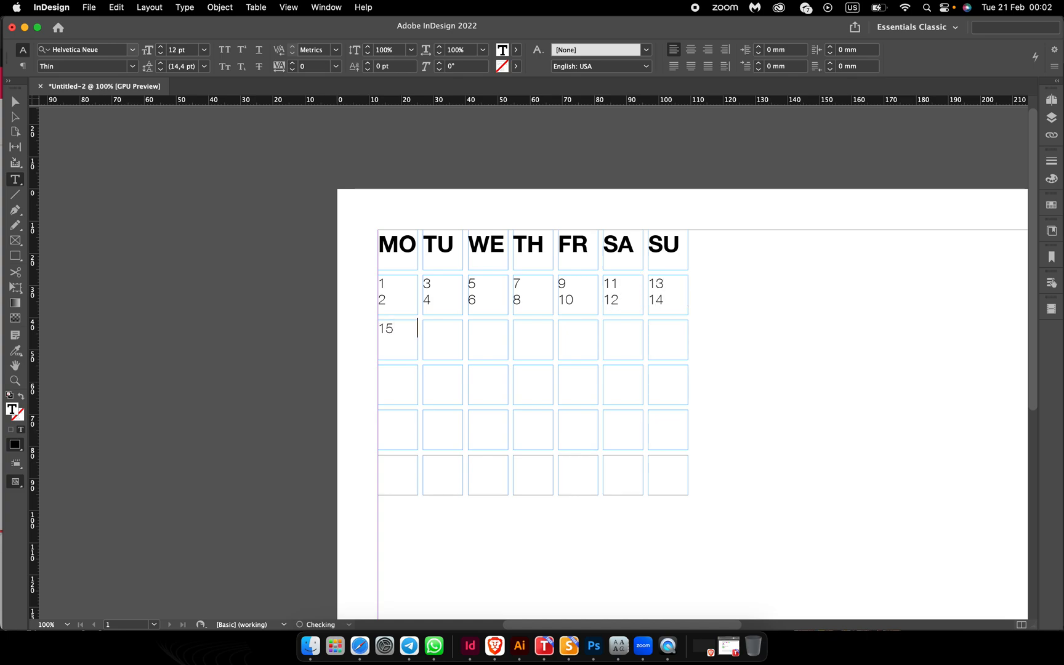
type("16")
key("Tab")
type("17")
key("Return")
type("18")
key("Tab")
type("19")
key("Return")
type("20")
type("21")
key("Return")
type("22")
key("Tab")
type("23")
key("Return")
type("2425")
key("Return")
type("26")
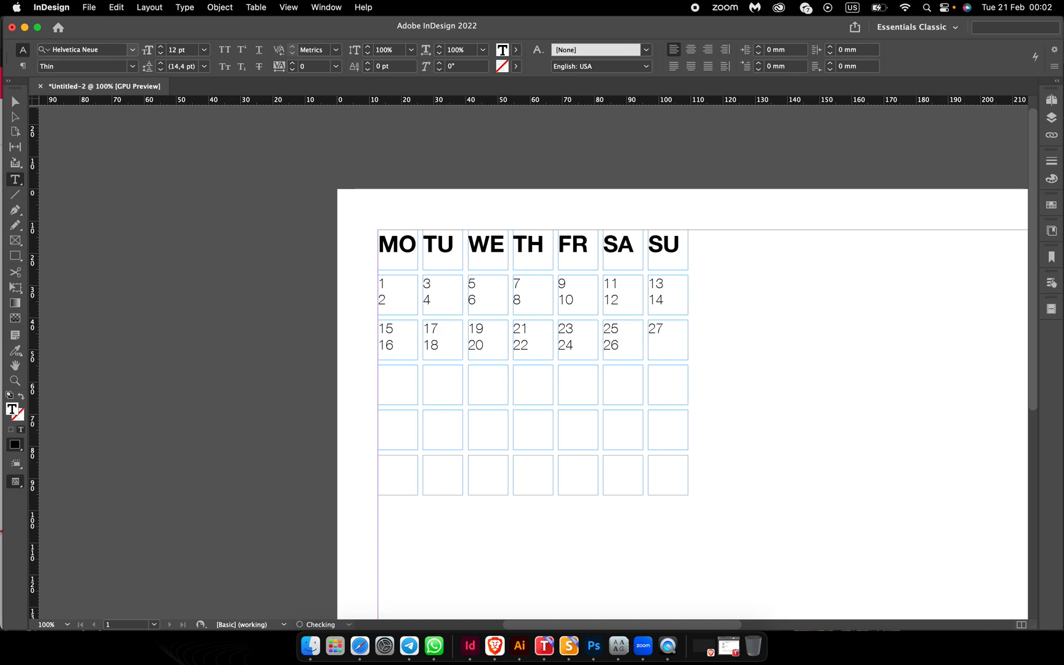
type("8")
key("Tab")
type("29")
key("Return")
type("309")
key("BackSpace")
key("Tab")
type("31")
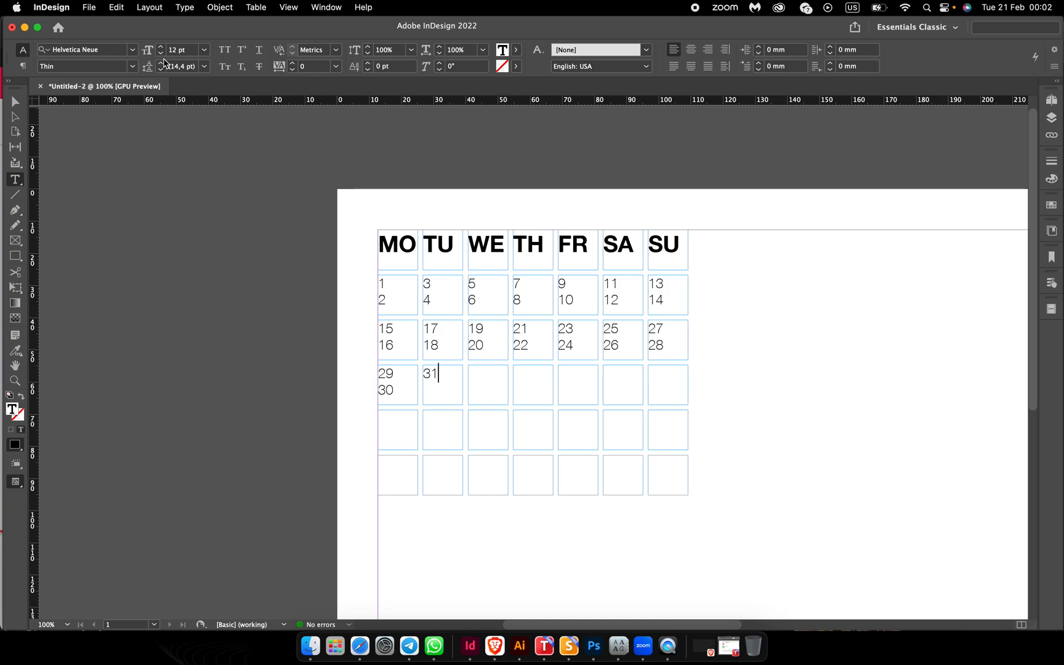
- Select all the dates and set their font size to 20 pt to match the weekday headings
left_click_drag(442, 374, 379, 286)
left_click(162, 48)
left_click(162, 48)
left_click(162, 48)
left_click(162, 48)
left_click(162, 48)
left_click(162, 48)
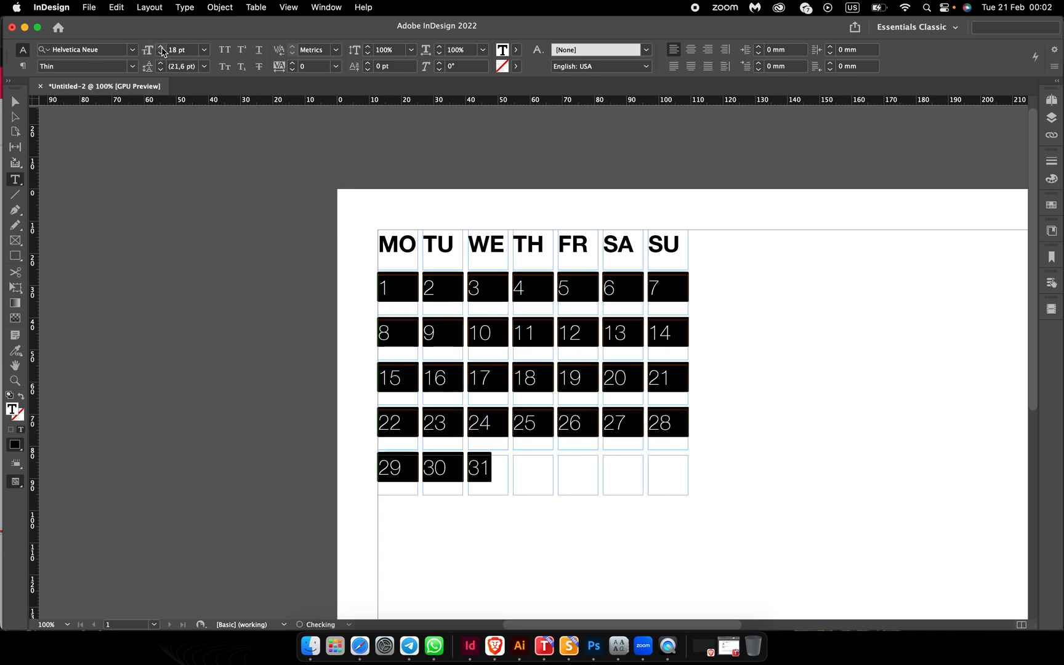
left_click(161, 48)
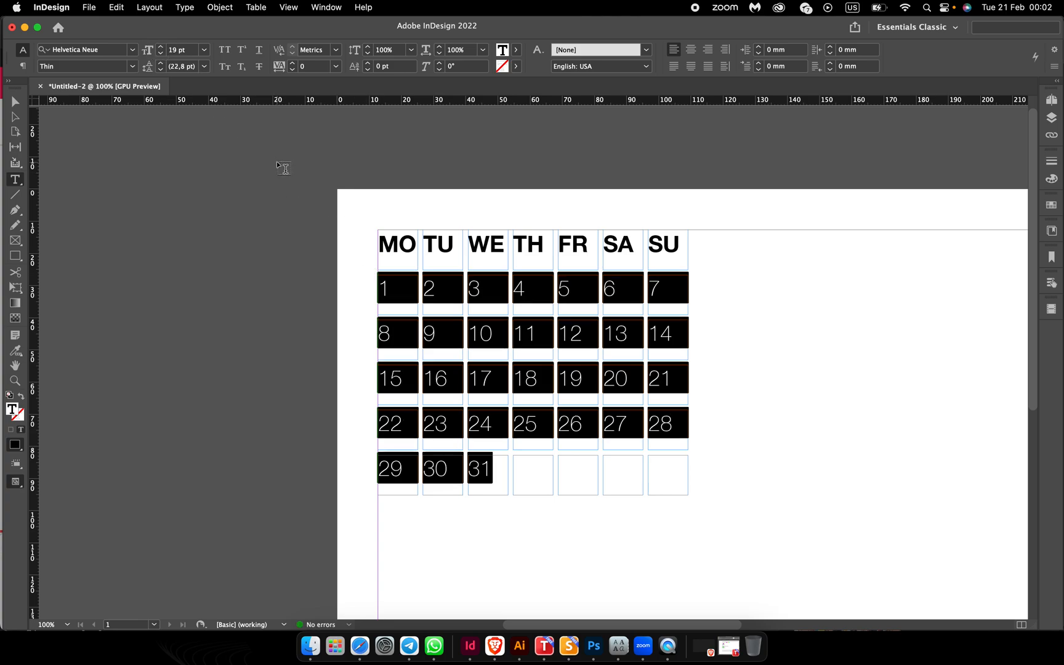
left_click(161, 48)
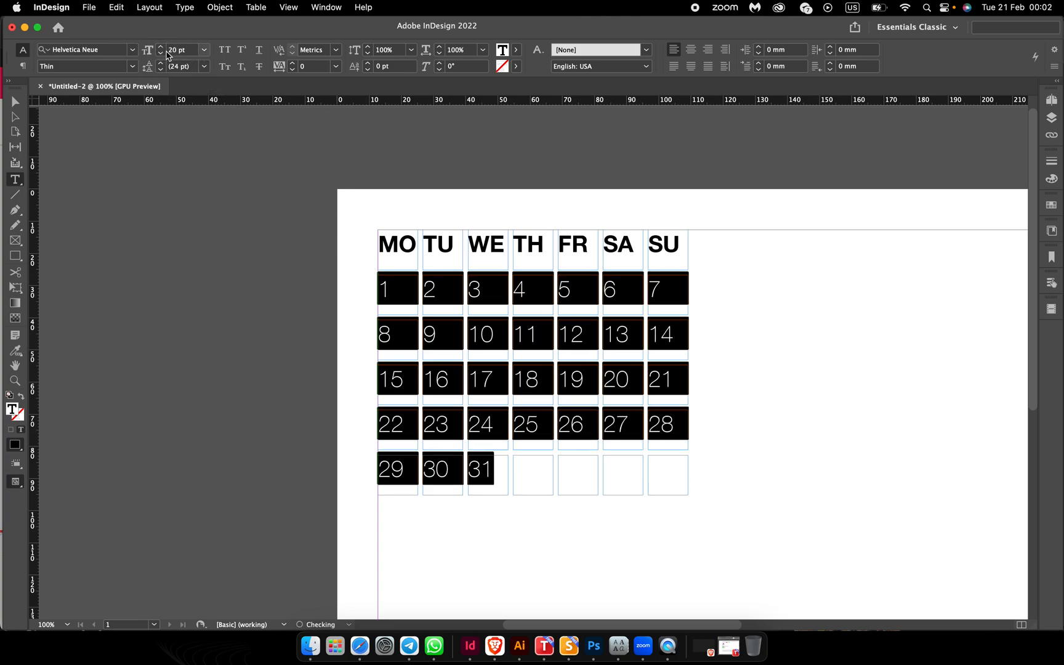
left_click(428, 242)
double_click(427, 241)
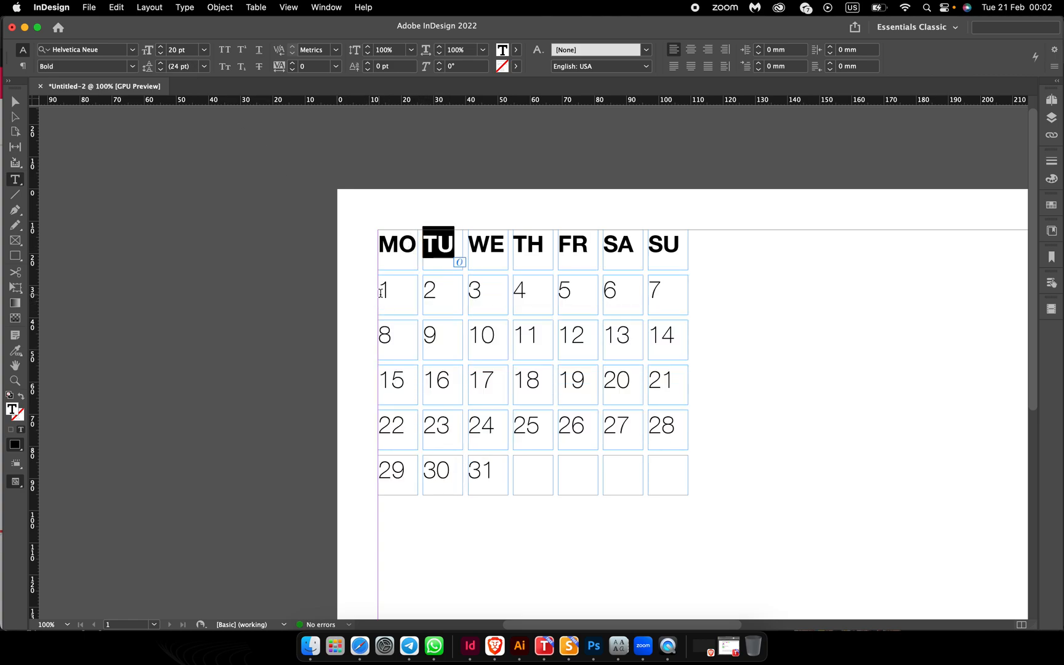
left_click_drag(384, 289, 500, 490)
left_click(162, 48)
left_click(564, 525)
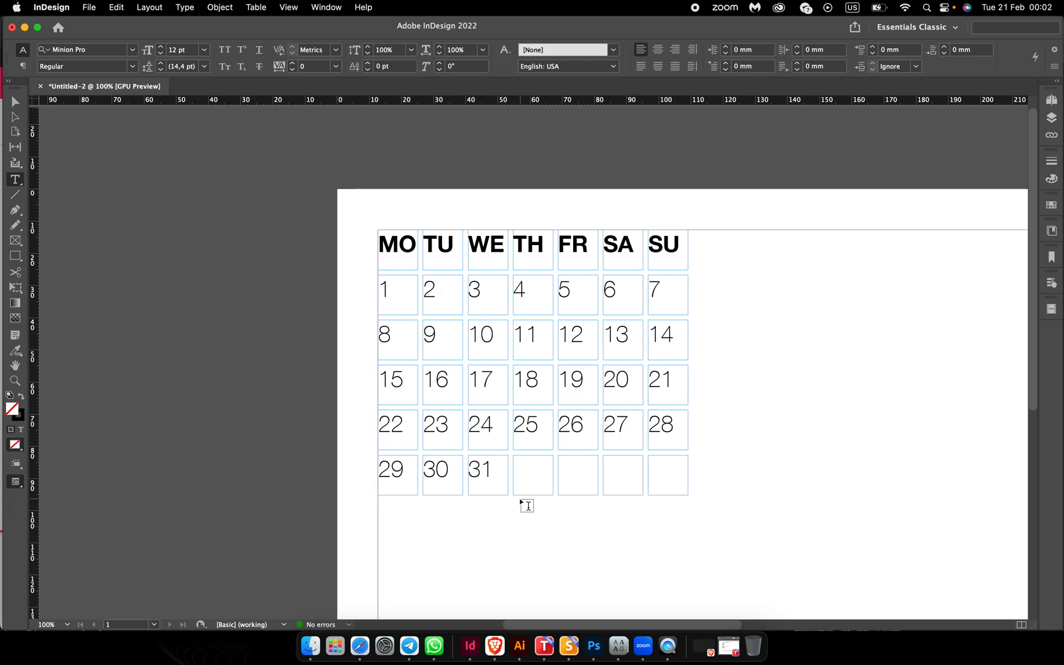
- Select the whole calendar grid and duplicate it twice across the page to form a row of three calendars
scroll(527, 505, "down", 10)
scroll(525, 504, "up", 5)
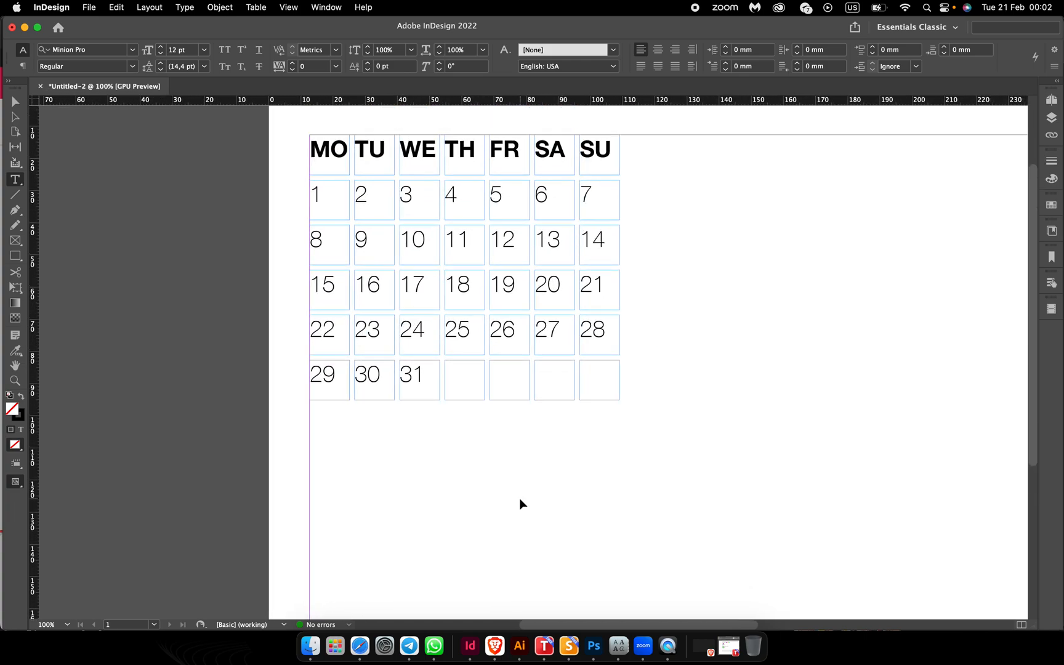
key("super+minus")
key("super+minus")
scroll(524, 502, "right", 4)
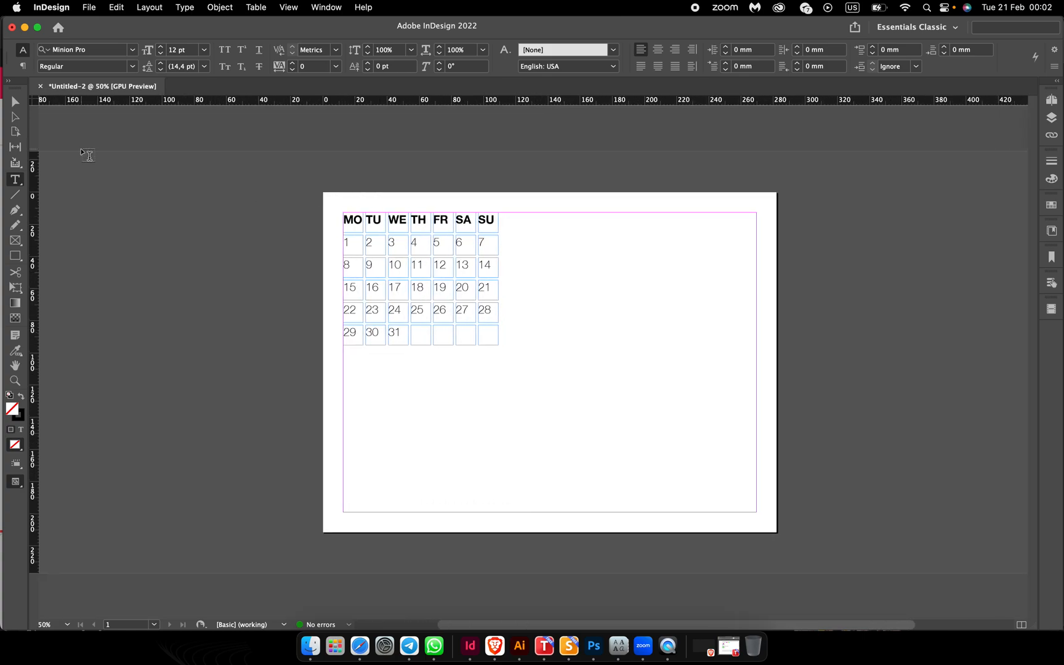
left_click(16, 101)
left_click_drag(385, 247, 521, 359)
scroll(489, 334, "right", 2)
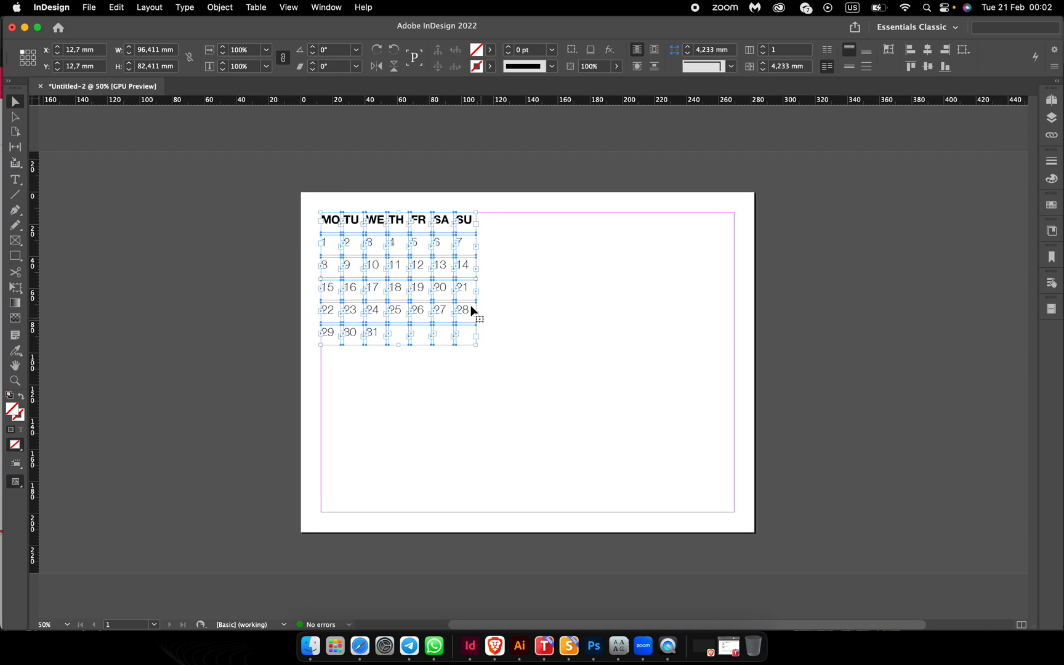
left_click_drag(419, 283, 747, 283)
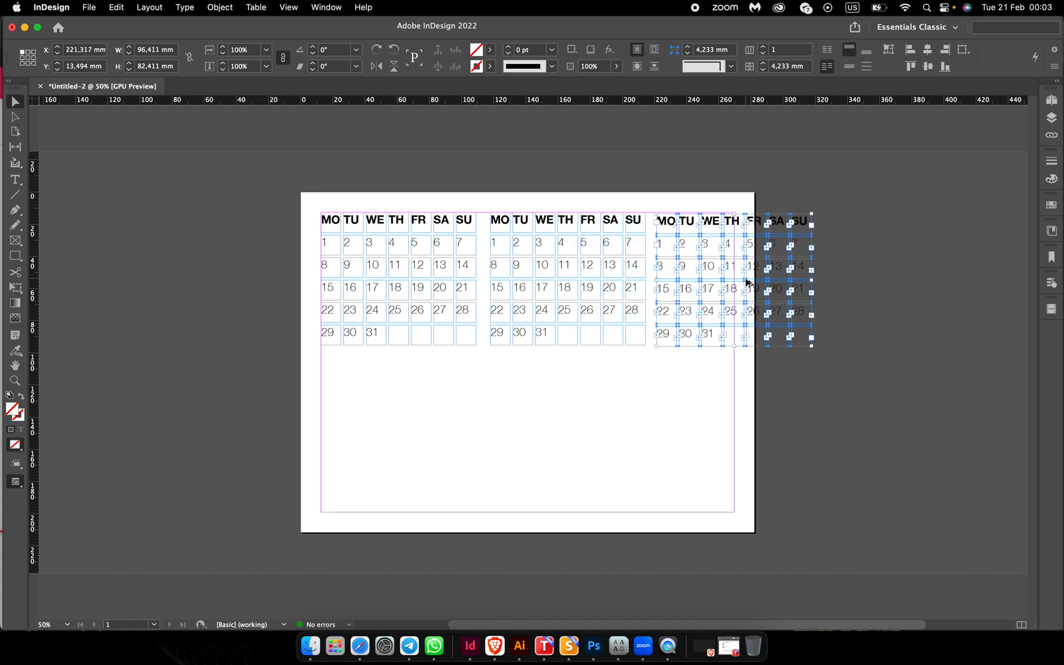
- Duplicate the calendars below the first row to form a second row of three
left_click_drag(747, 283, 751, 425)
scroll(750, 426, "right", 6)
scroll(750, 427, "left", 2)
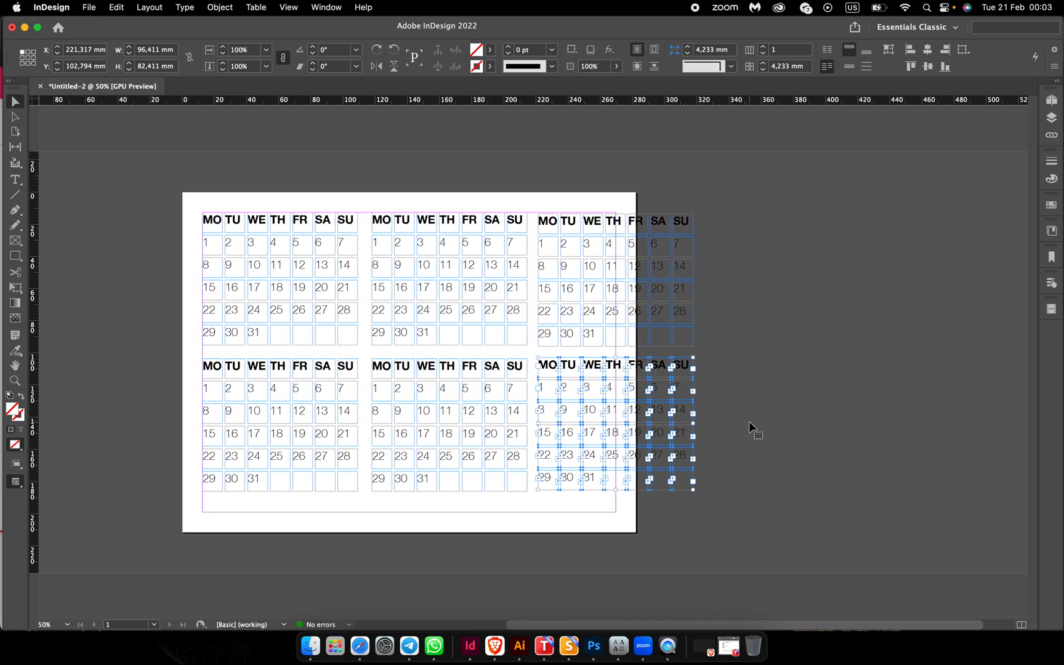
- Try to place a copy of all six calendars to the right of the page
left_click_drag(188, 204, 670, 477)
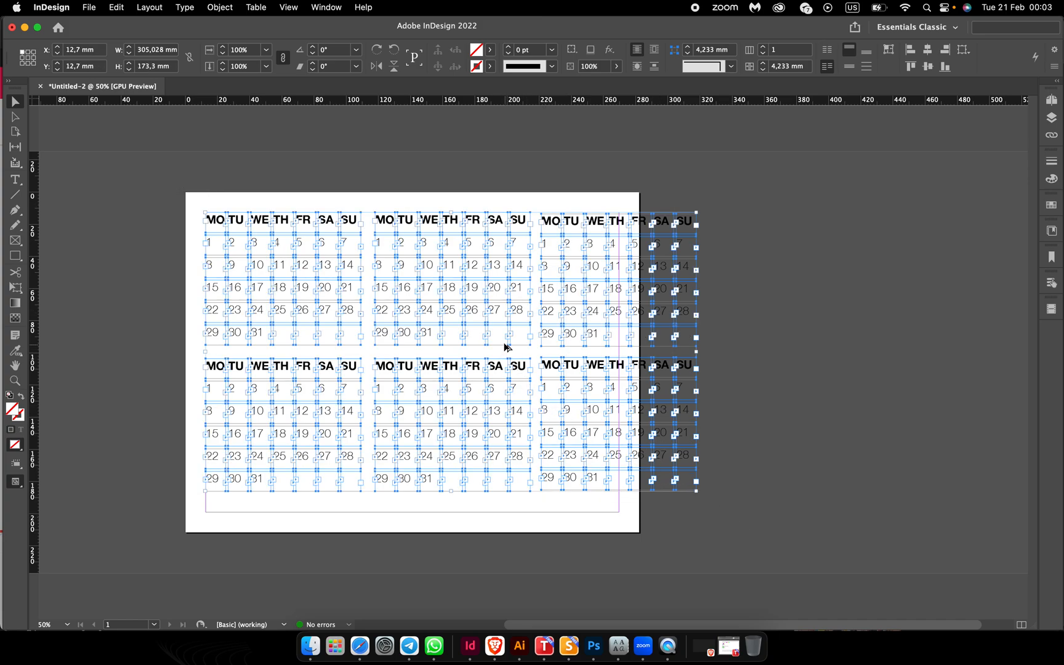
left_click_drag(504, 347, 813, 340)
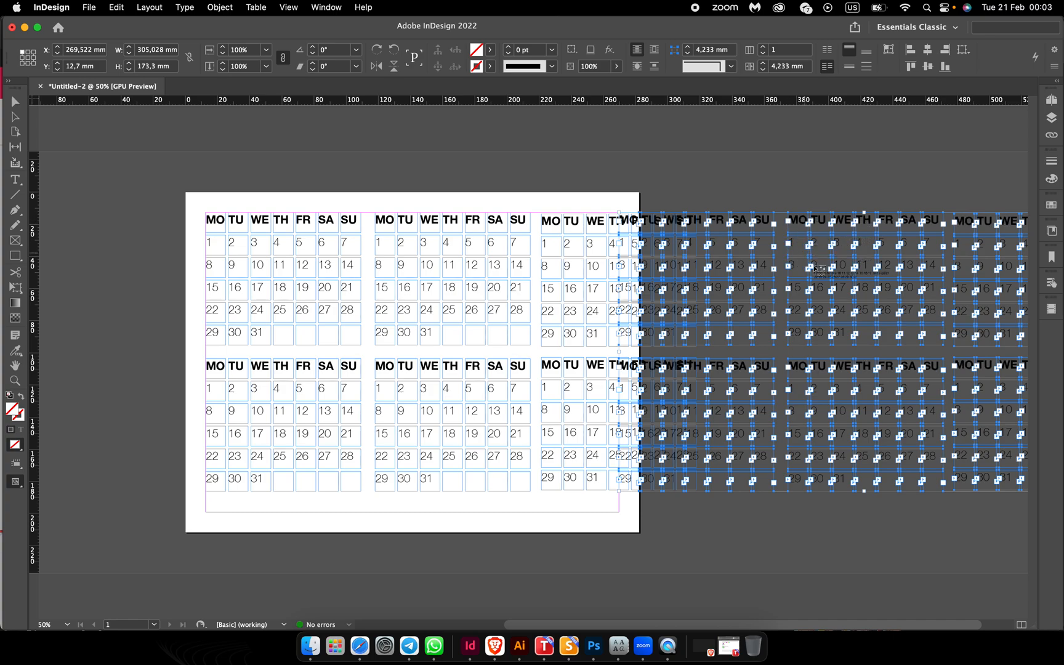
key("Escape")
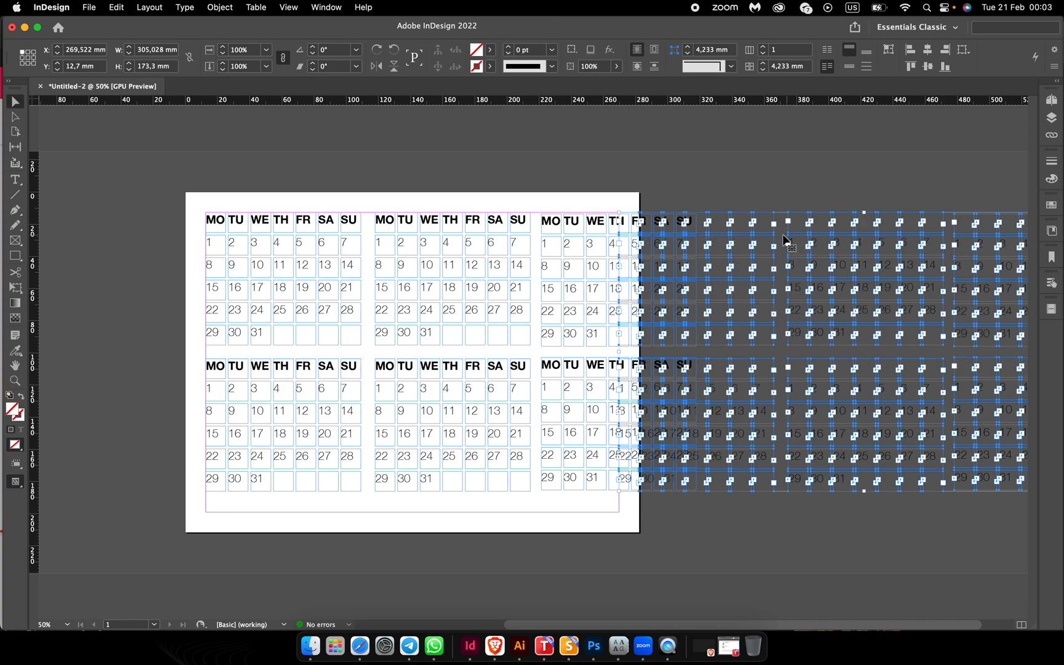
left_click_drag(791, 233, 824, 235)
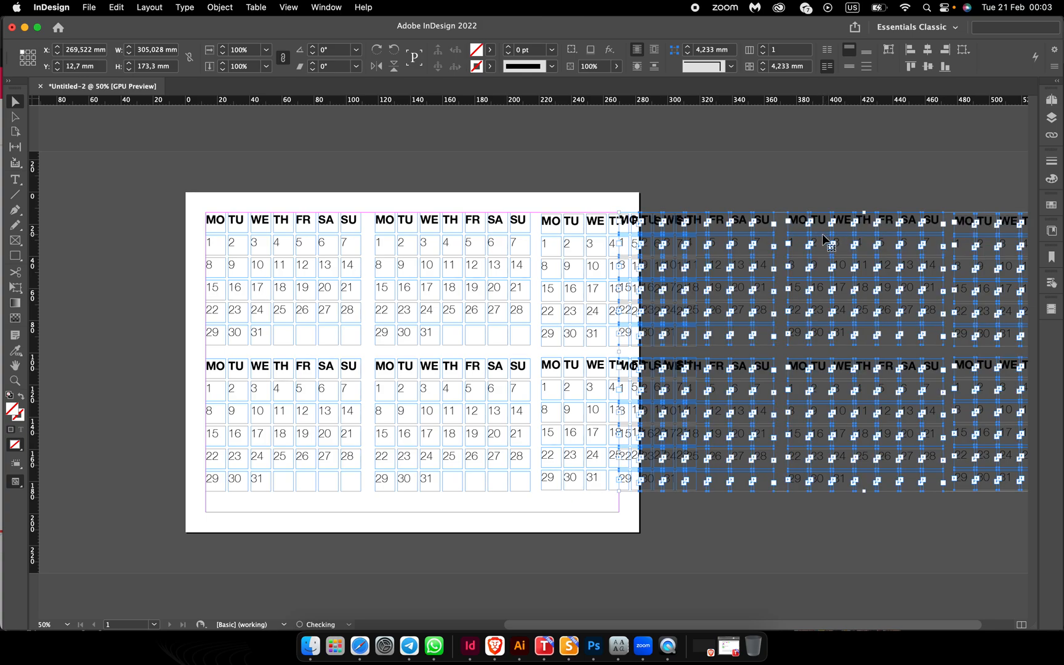
scroll(826, 240, "right", 5)
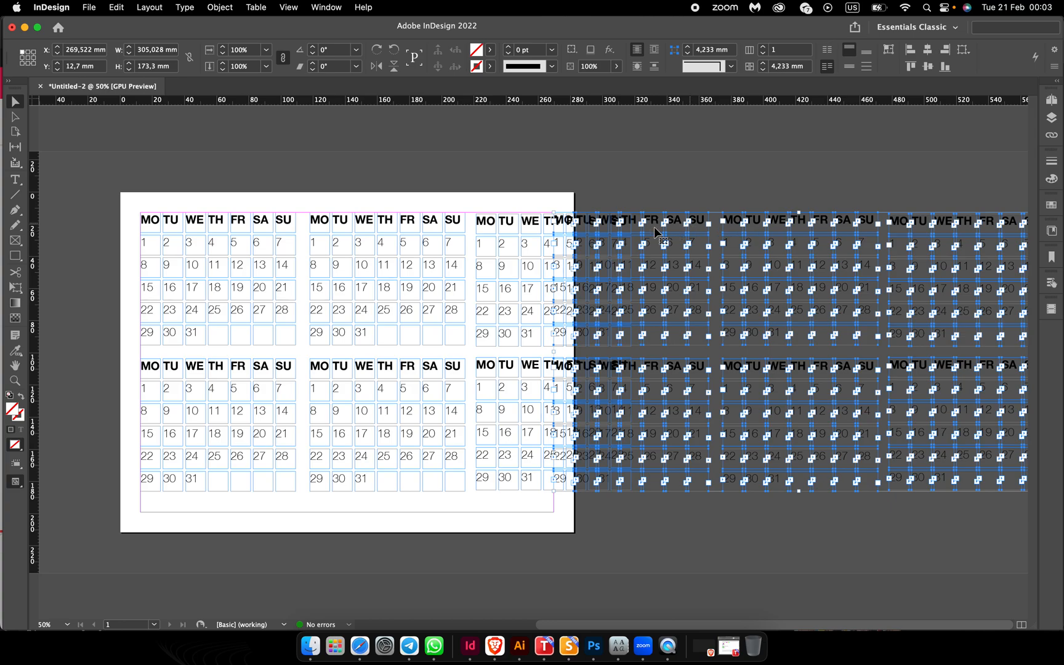
left_click_drag(634, 235, 690, 238)
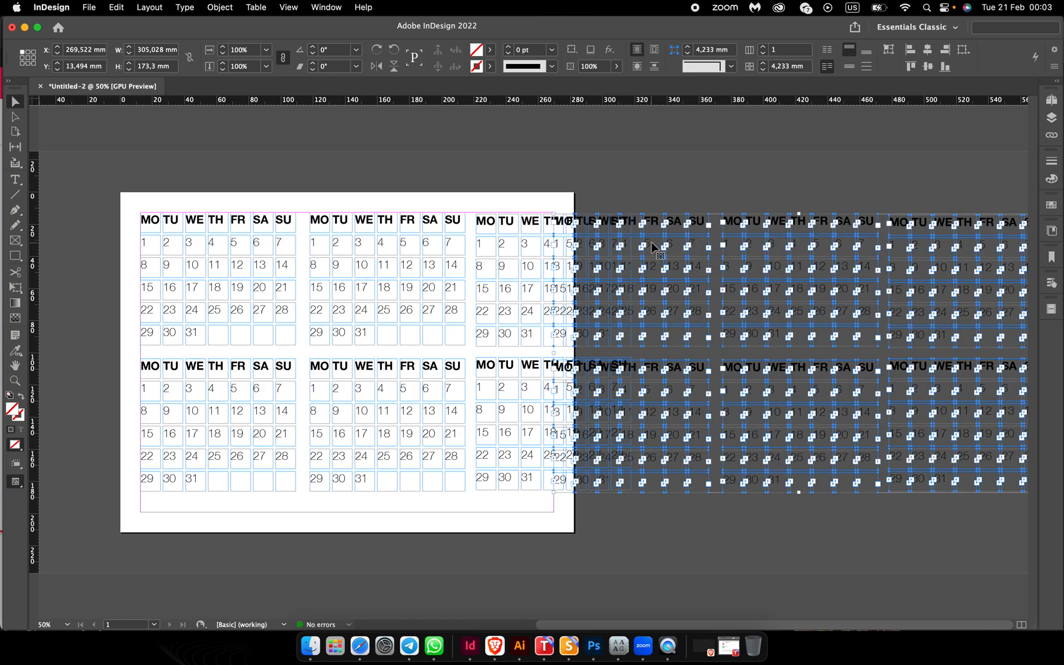
scroll(492, 268, "left", 4)
left_click(492, 266)
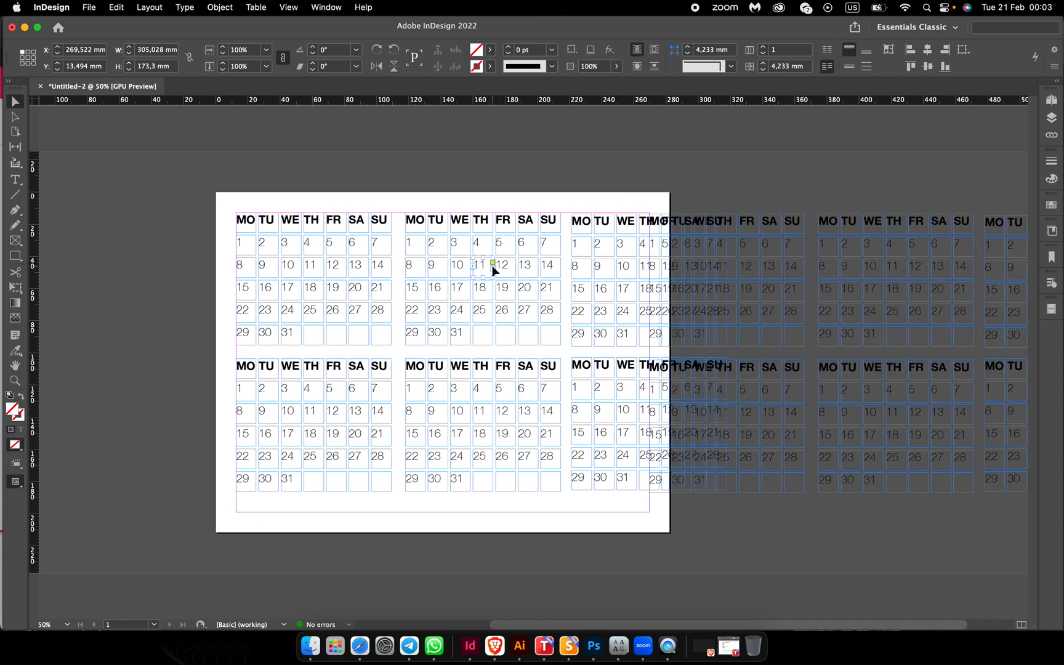
scroll(492, 266, "right", 2)
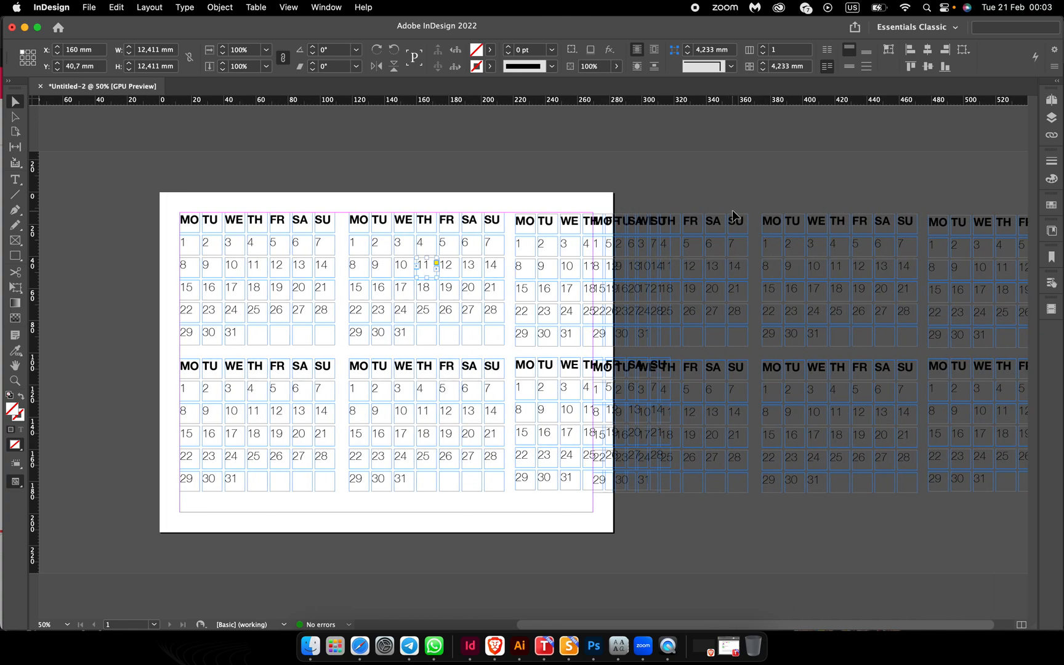
left_click(734, 212)
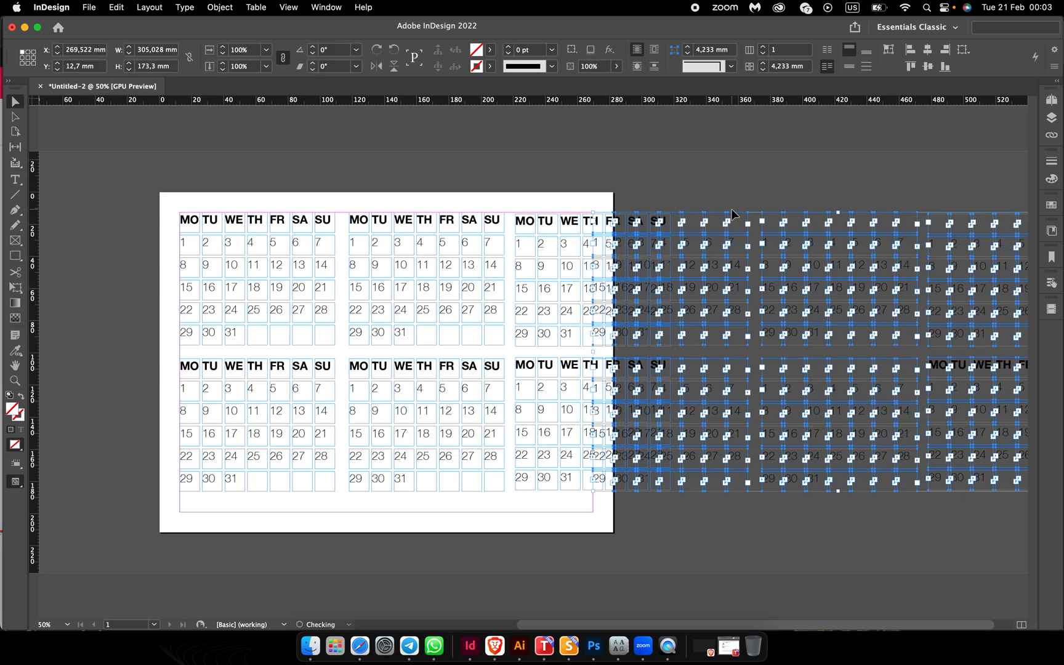
- Undo the last copies and duplicate the second row's middle calendar beside it at about X 221 mm, Y 104 mm
key("super+z")
key("super+z")
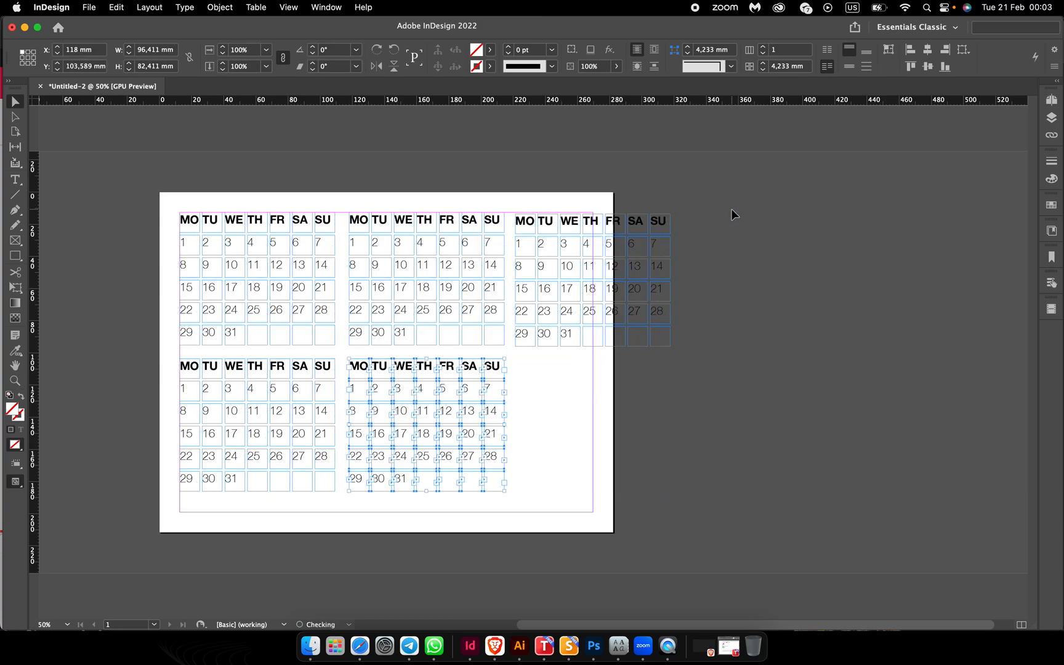
scroll(731, 208, "right", 1)
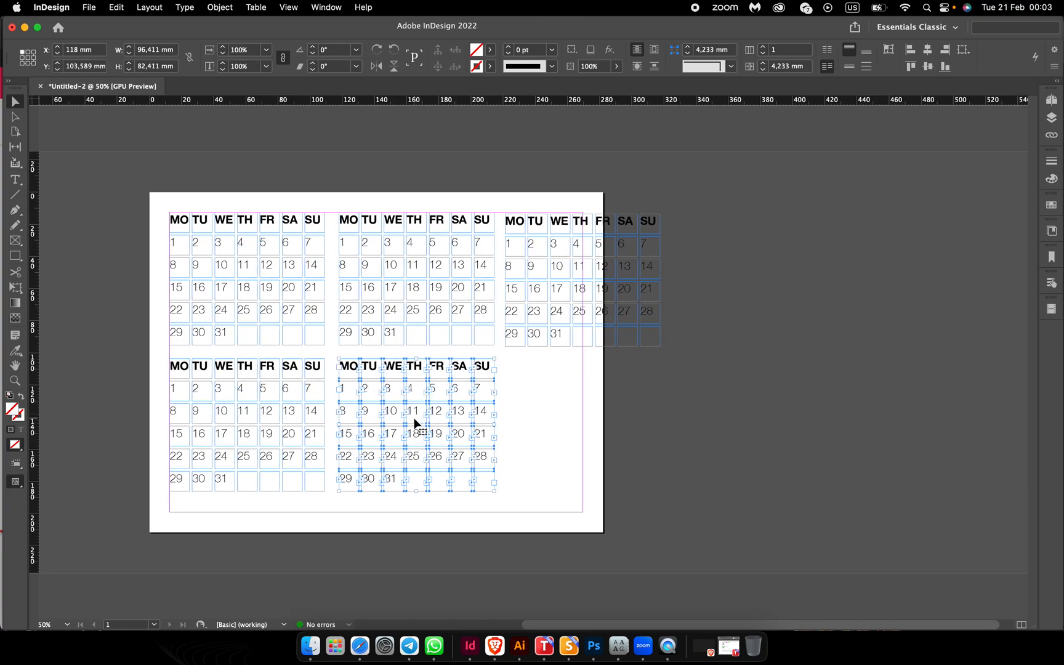
left_click_drag(421, 417, 580, 423)
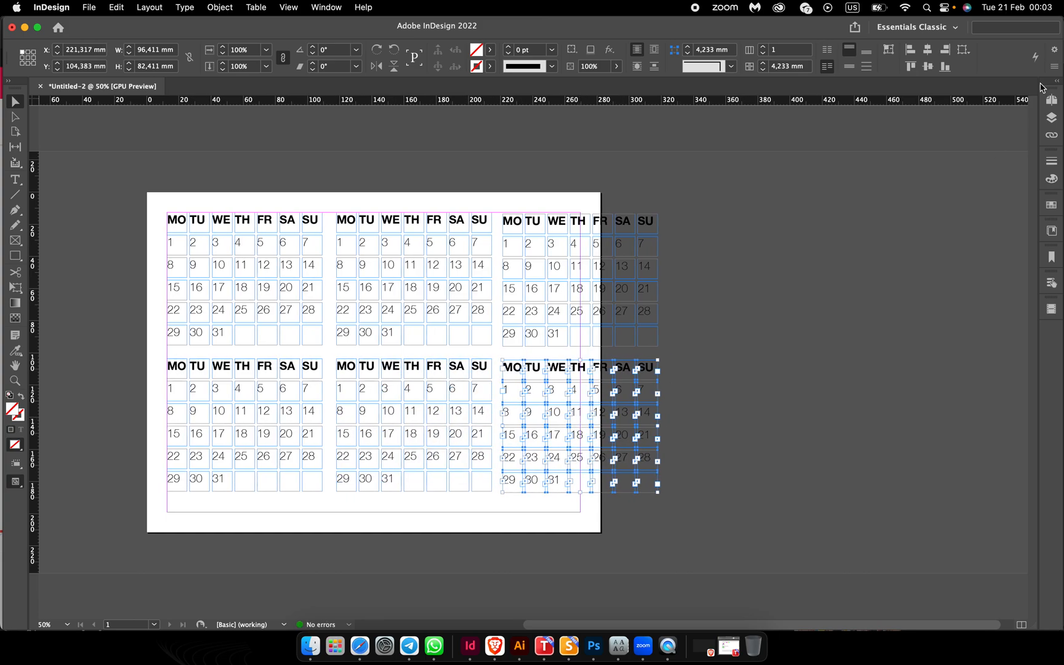
- Add a second page based on A-Parent and place a copy of page 1's six calendars on it at about X 8 mm, Y 12.7 mm
left_click(1052, 100)
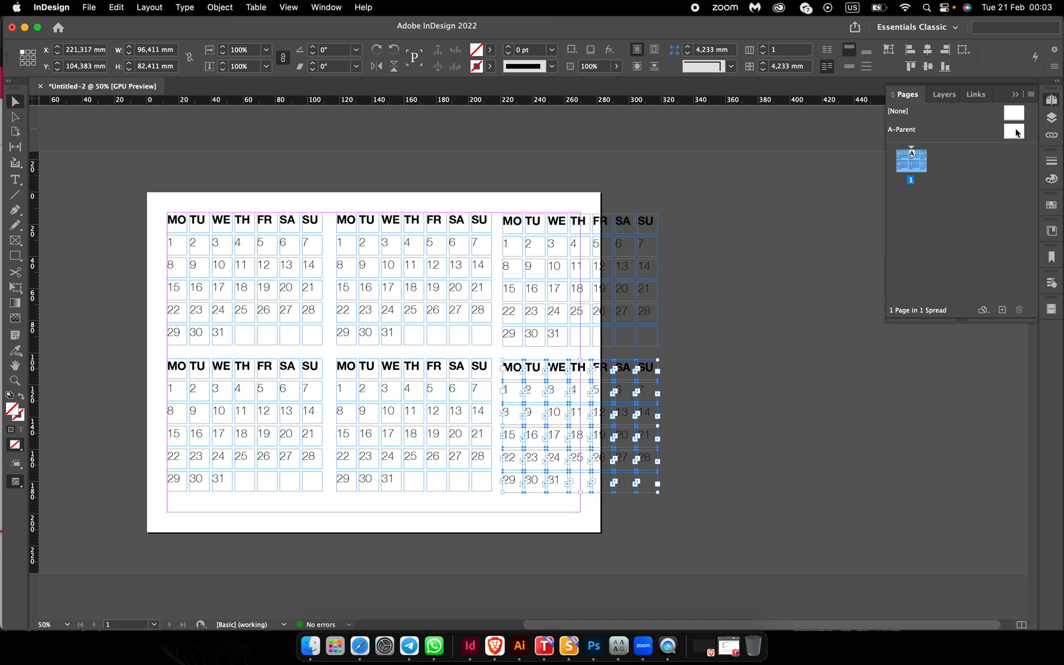
left_click_drag(1015, 131, 919, 196)
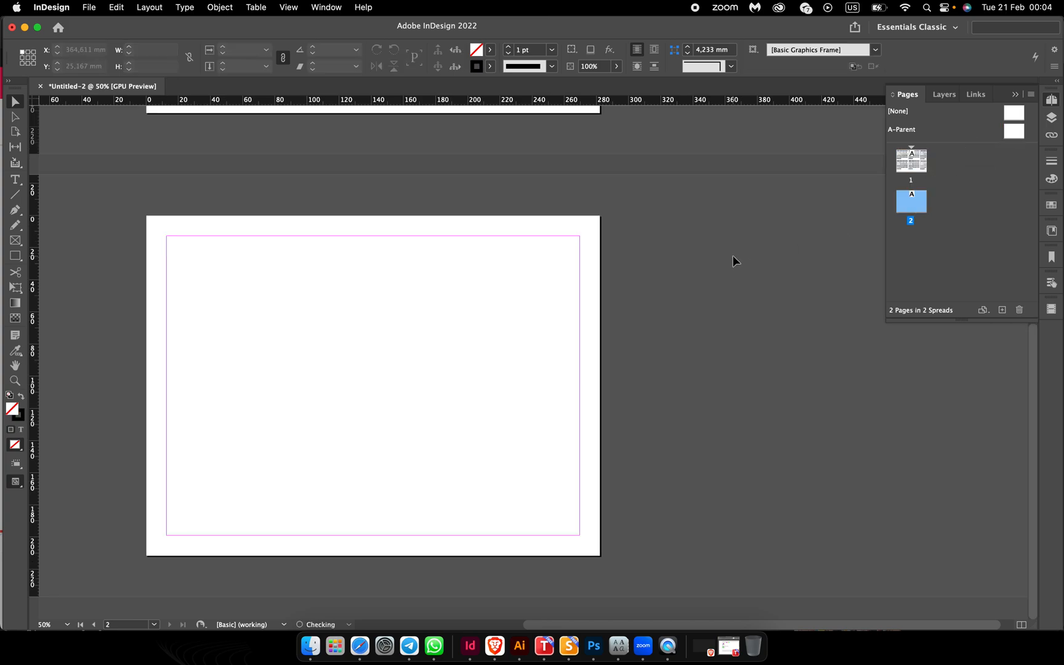
scroll(734, 257, "up", 10)
left_click_drag(165, 173, 694, 500)
scroll(694, 495, "down", 10)
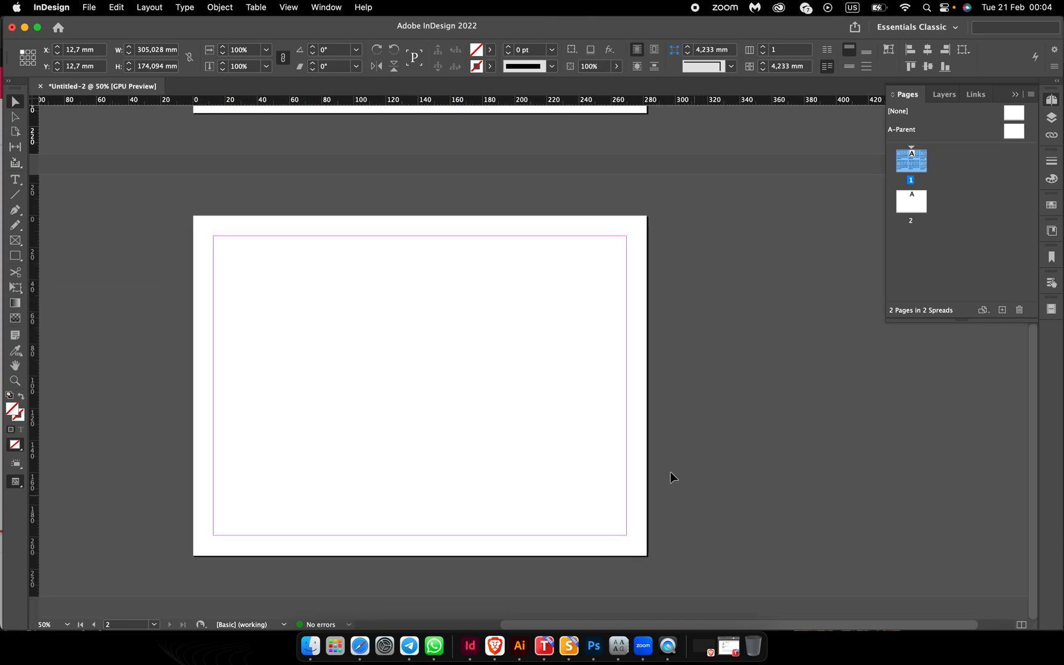
key("super+v")
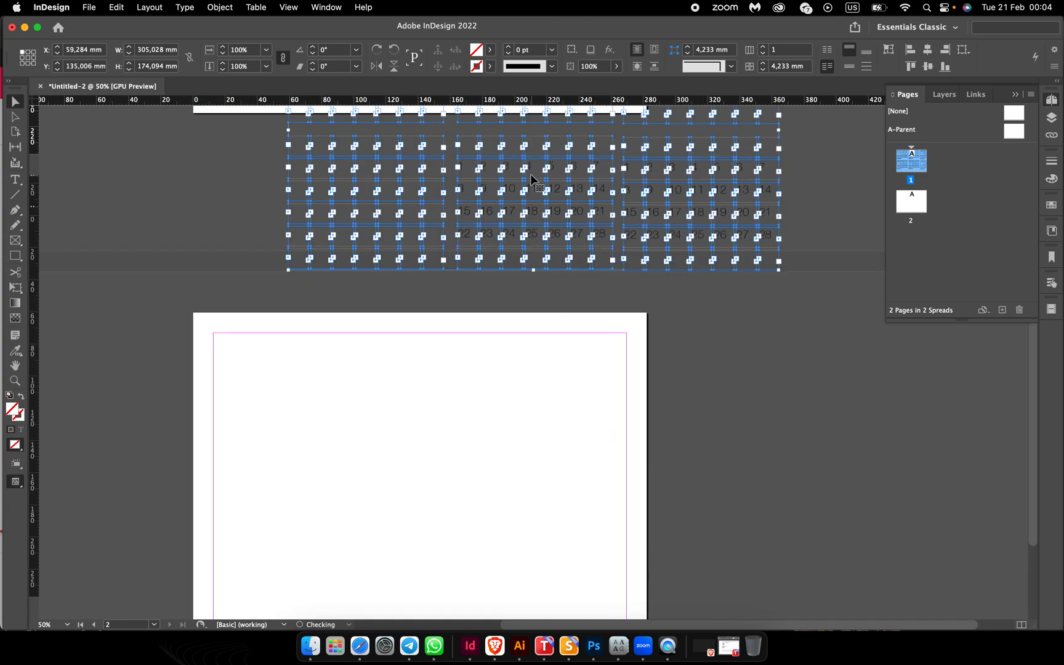
left_click_drag(532, 179, 443, 516)
- Compare the layout of the six calendars on page 1 with the copies on page 2
scroll(683, 310, "down", 3)
scroll(684, 310, "up", 5)
scroll(683, 309, "up", 6)
scroll(683, 309, "left", 1)
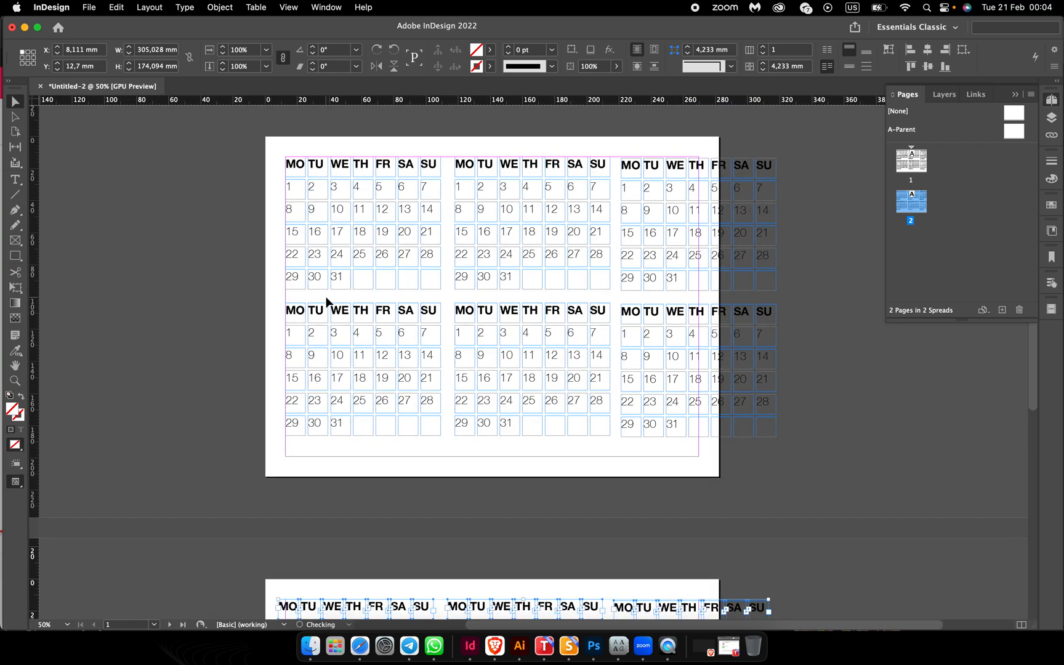
left_click(245, 299)
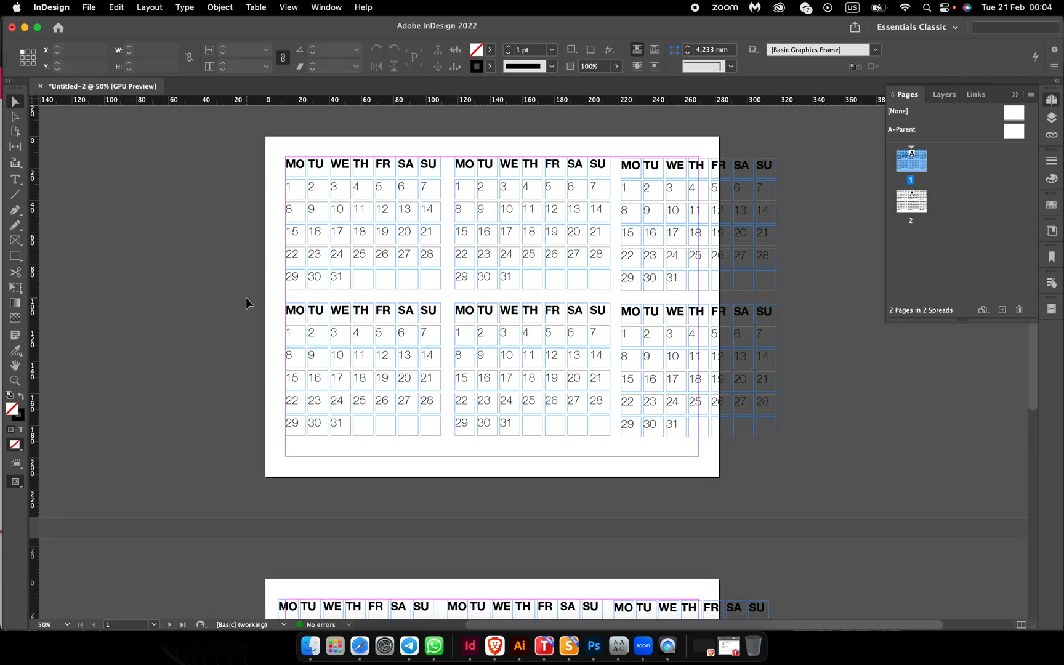
scroll(396, 408, "down", 6)
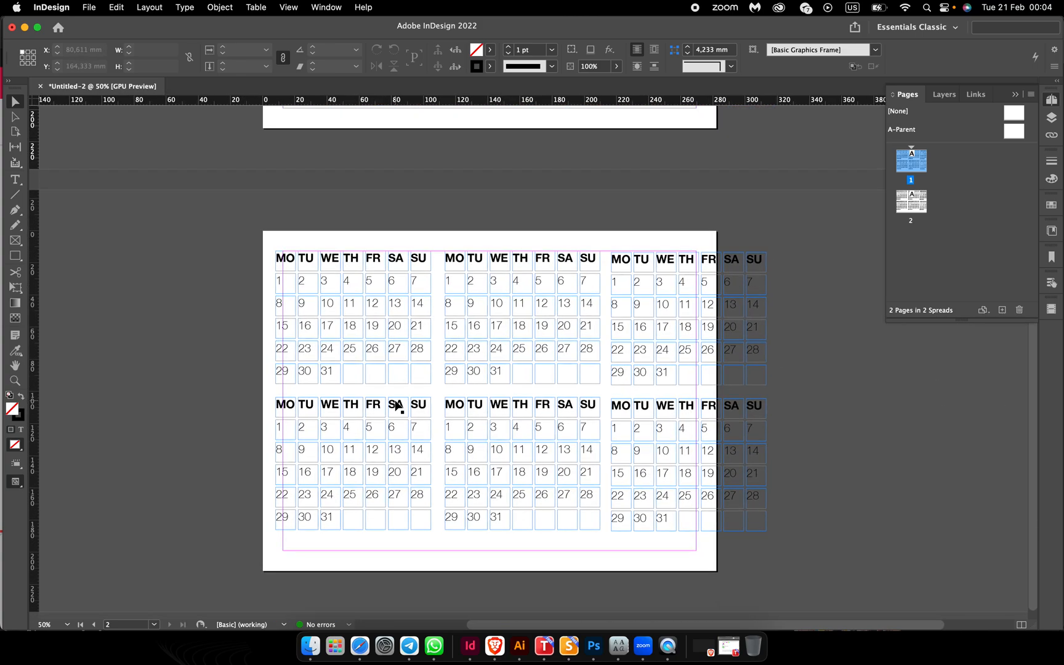
scroll(397, 408, "up", 6)
scroll(396, 409, "left", 1)
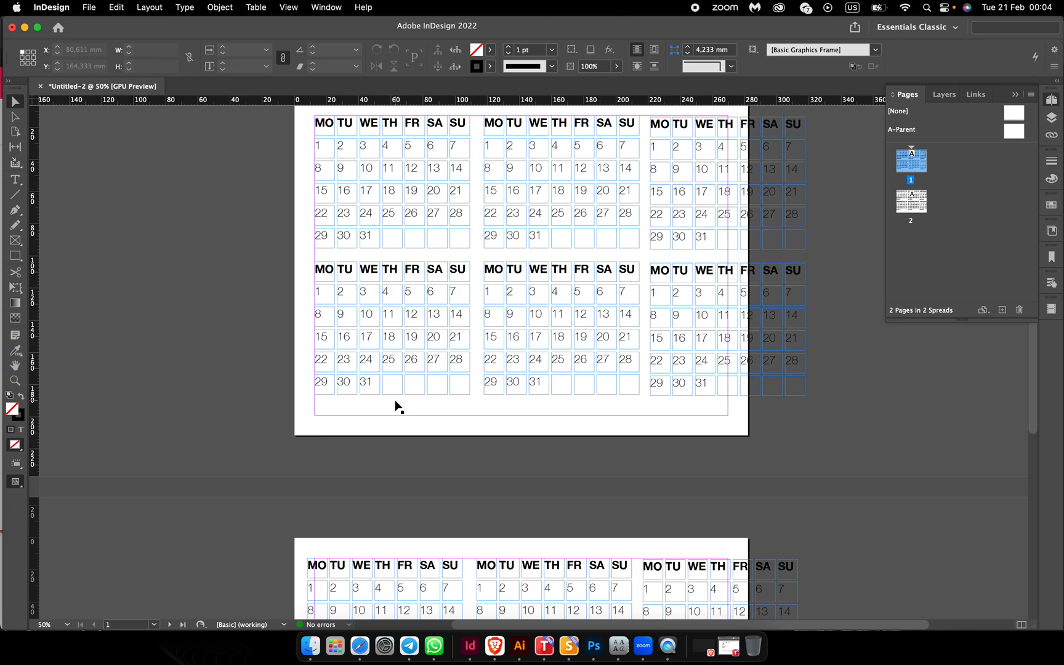
scroll(396, 405, "up", 3)
- Insert paragraph breaks before the dates in page 1's first calendar so that 1 falls on Sunday
left_click(386, 263)
left_click(316, 221)
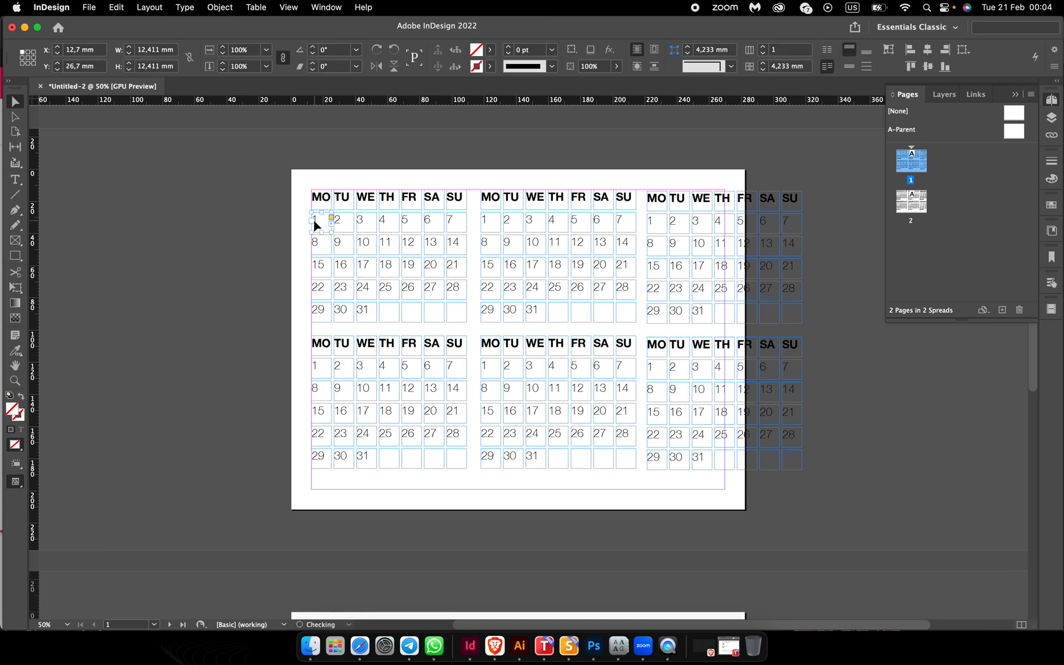
double_click(315, 219)
left_click(314, 220)
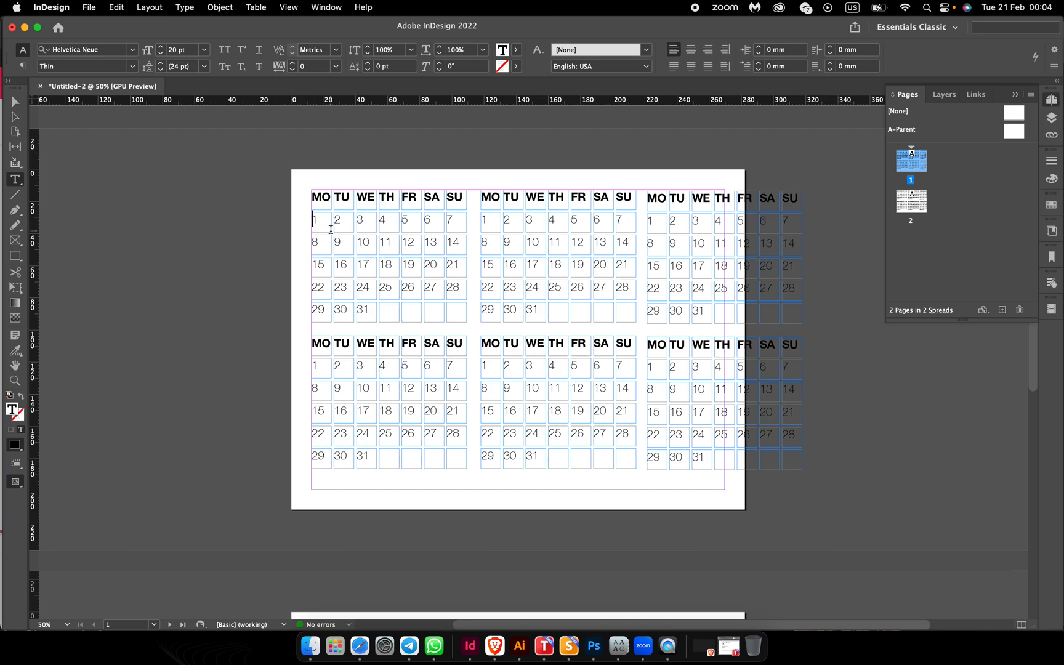
key("Return")
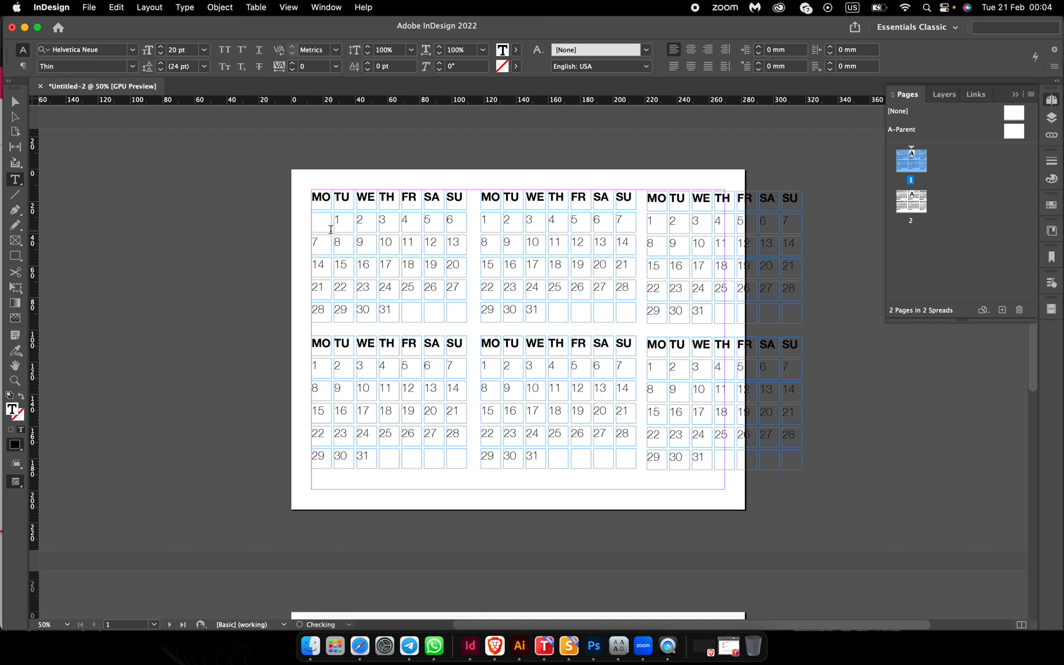
key("Return")
key("Return")
key("Return")
key("Return")
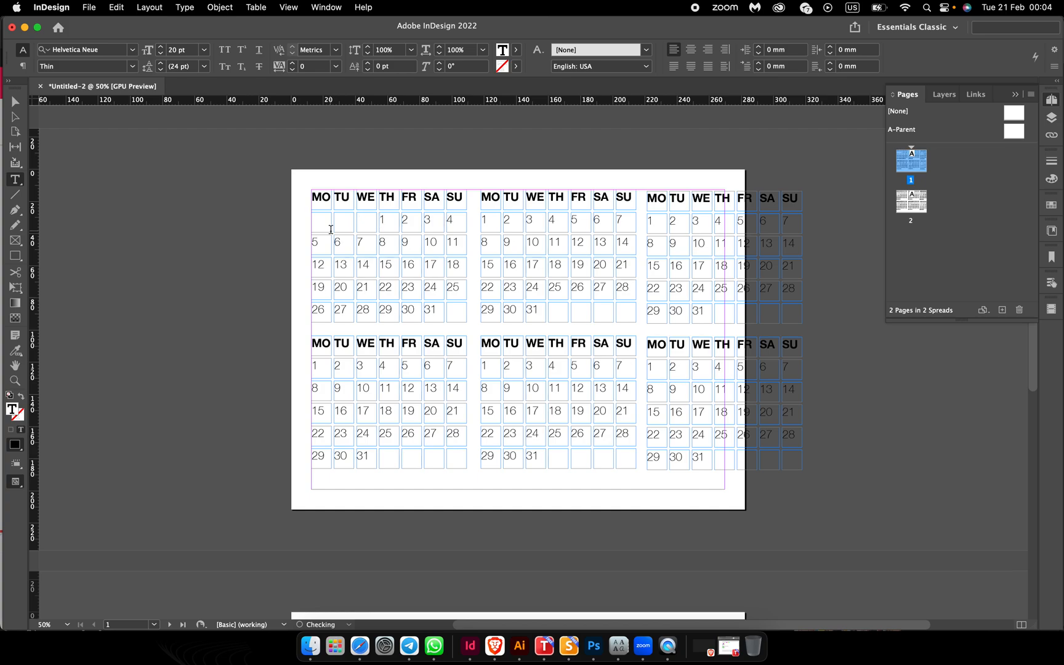
key("Return")
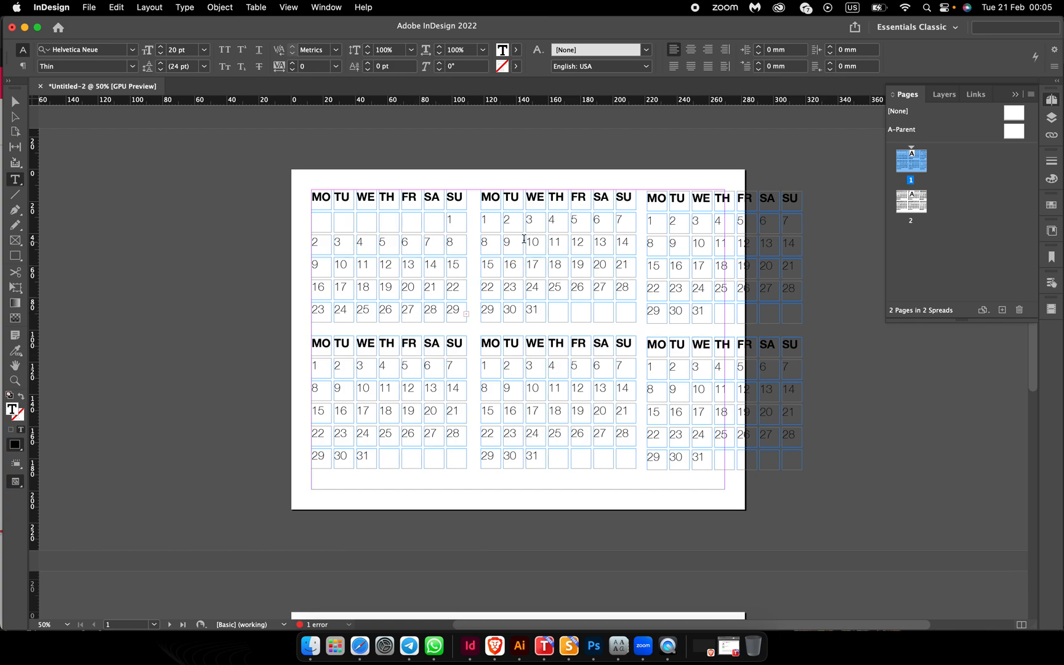
- Shift the first row's middle calendar so that 1 falls on Wednesday, and remove dates 29 to 31 from it
left_click(508, 222)
left_click(484, 220)
key("Return")
key("Return")
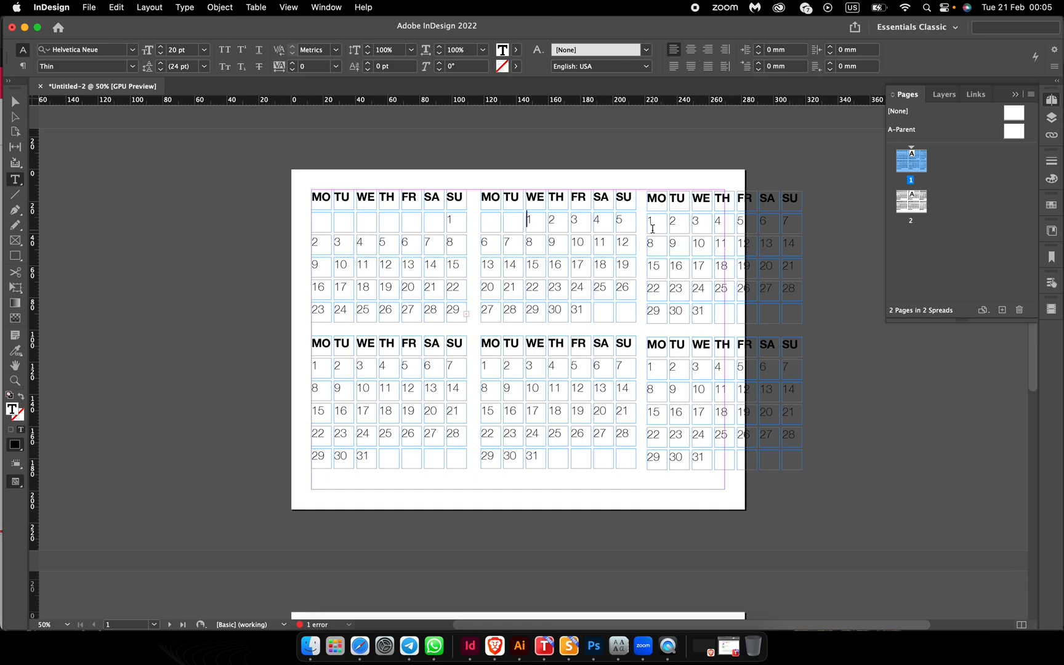
left_click(582, 311)
key("BackSpace")
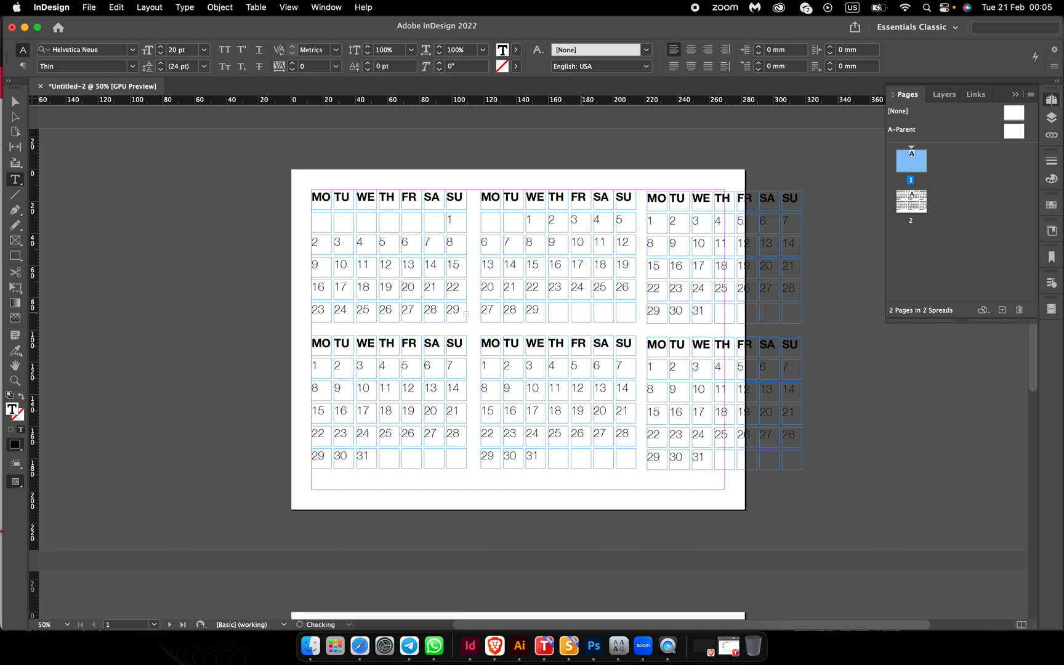
key("BackSpace")
key("BackSpace")
- Shift the first row's third calendar to start on Wednesday and the second row's first calendar to start on Saturday
key("Tab")
key("Tab")
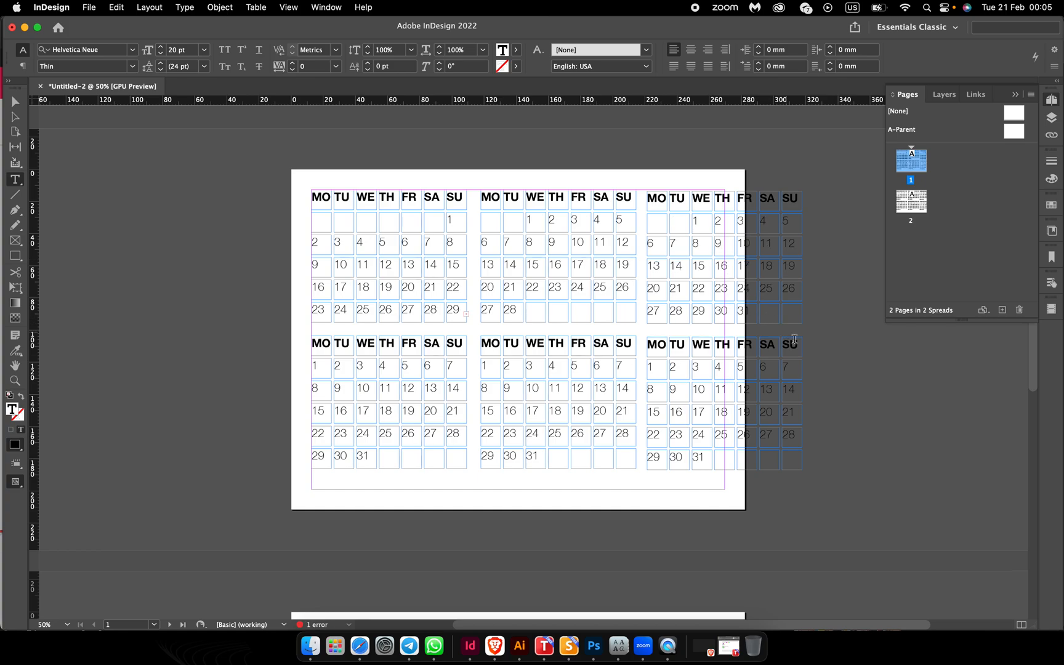
left_click(314, 365)
key("Tab")
key("Tab")
key("Tab")
key("Tab")
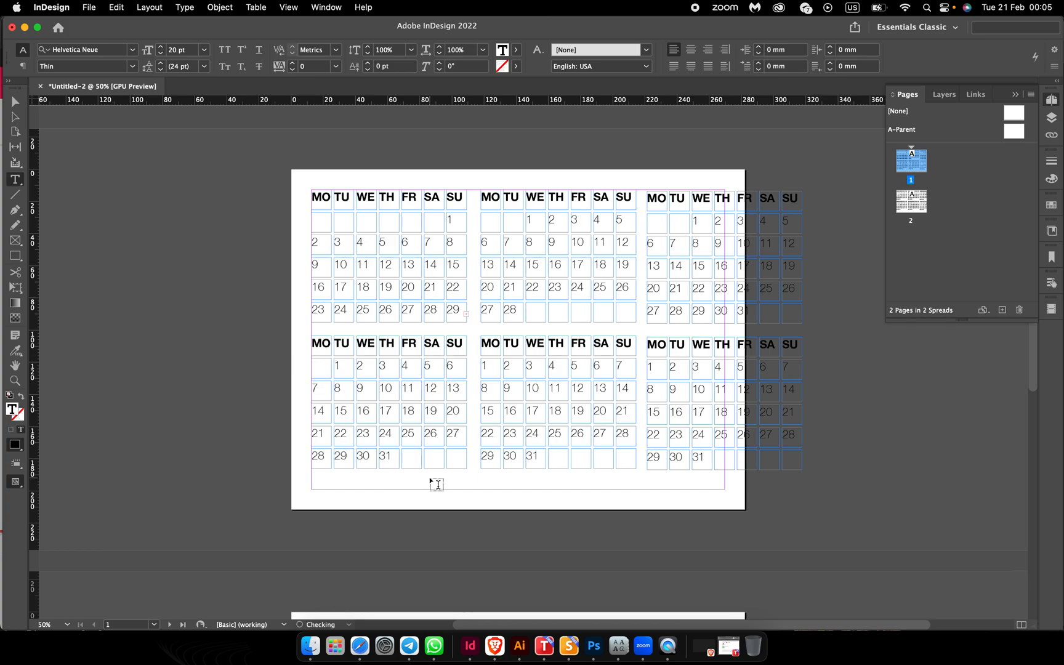
key("BackSpace")
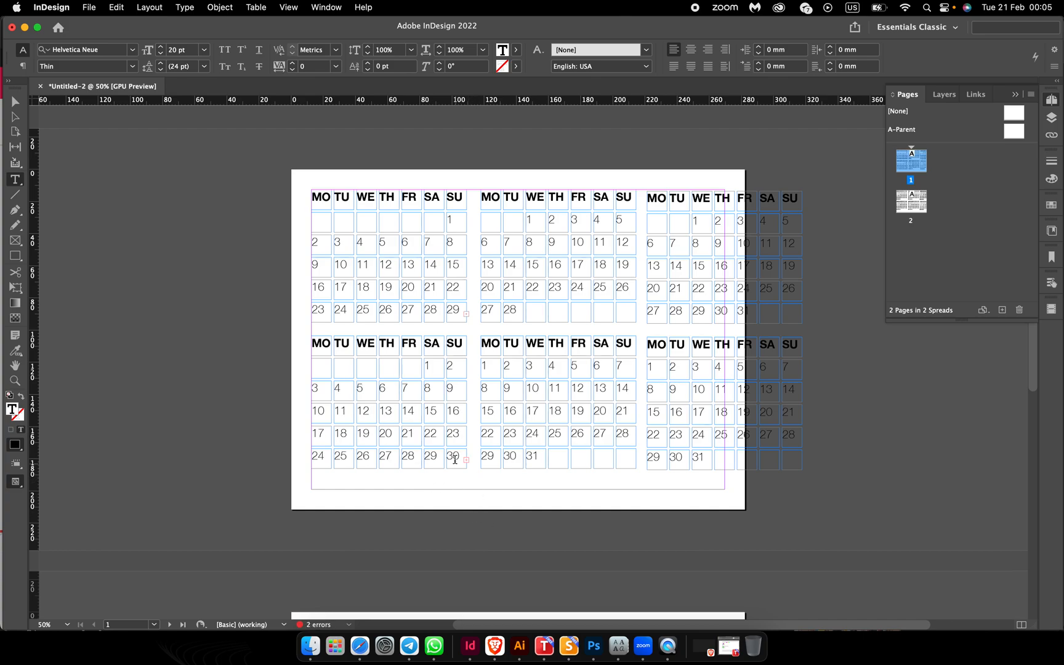
- Remove date 31 from the second row's first and third calendars
left_click(542, 514)
key("super+shift+End")
key("BackSpace")
key("BackSpace")
key("Delete")
key("BackSpace")
key("BackSpace")
- Shift the second row's third calendar so that 1 falls on Thursday
key("Return")
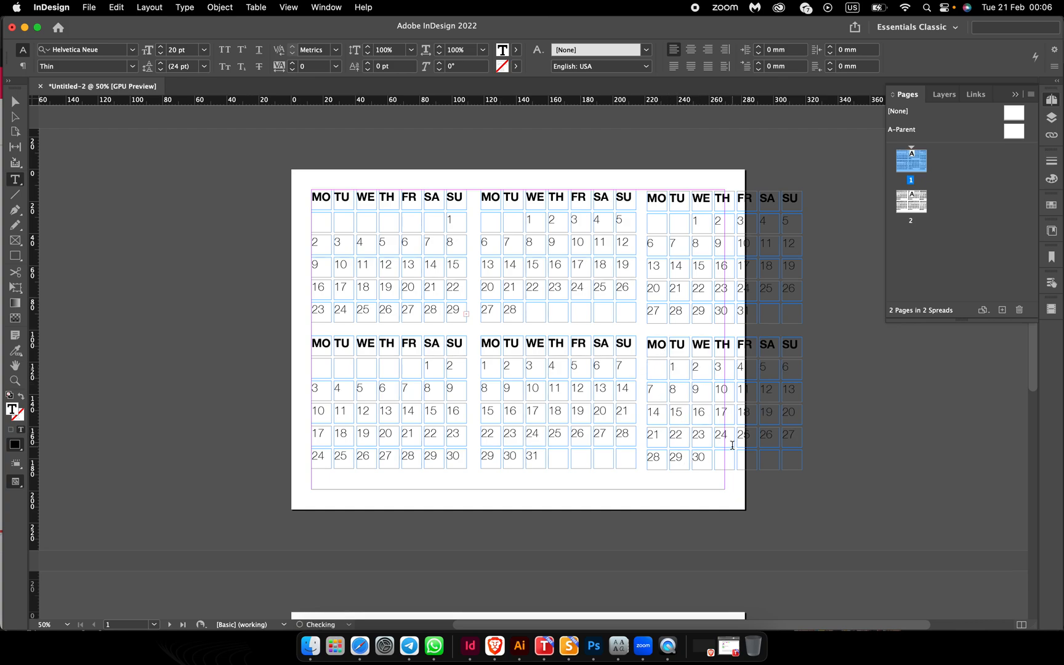
key("Return")
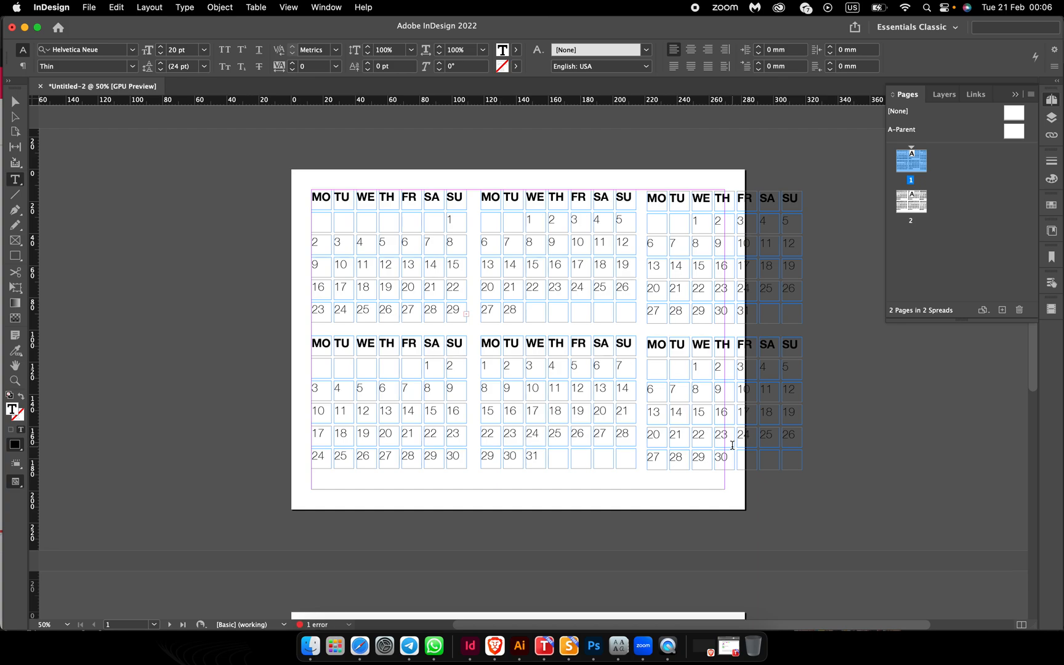
key("Return")
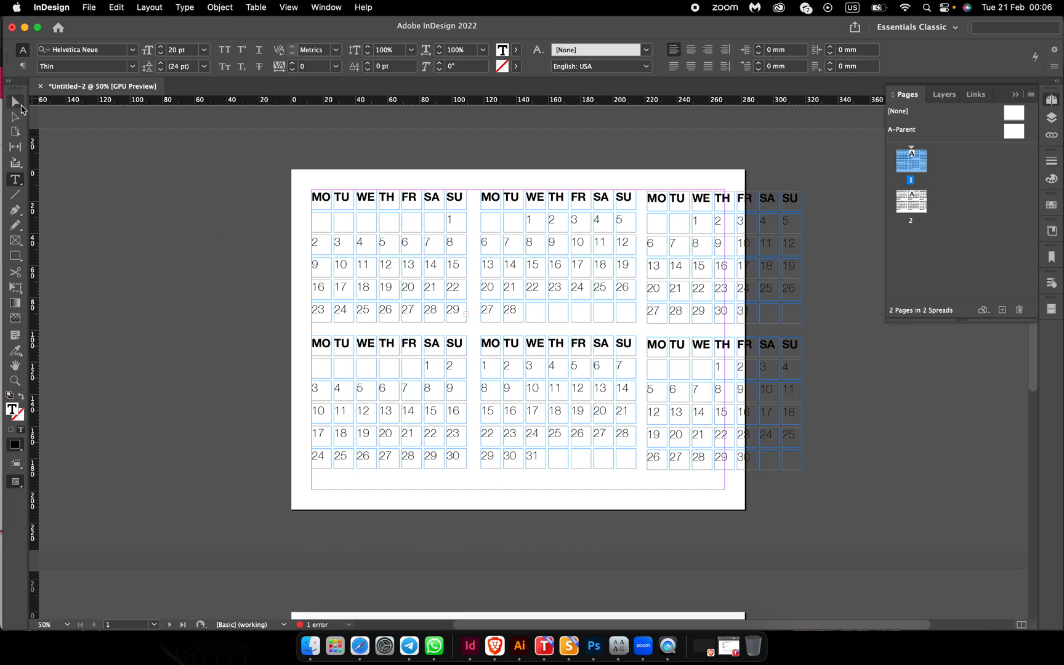
- Convert all text of the first row's middle calendar to outlines
left_click(20, 106)
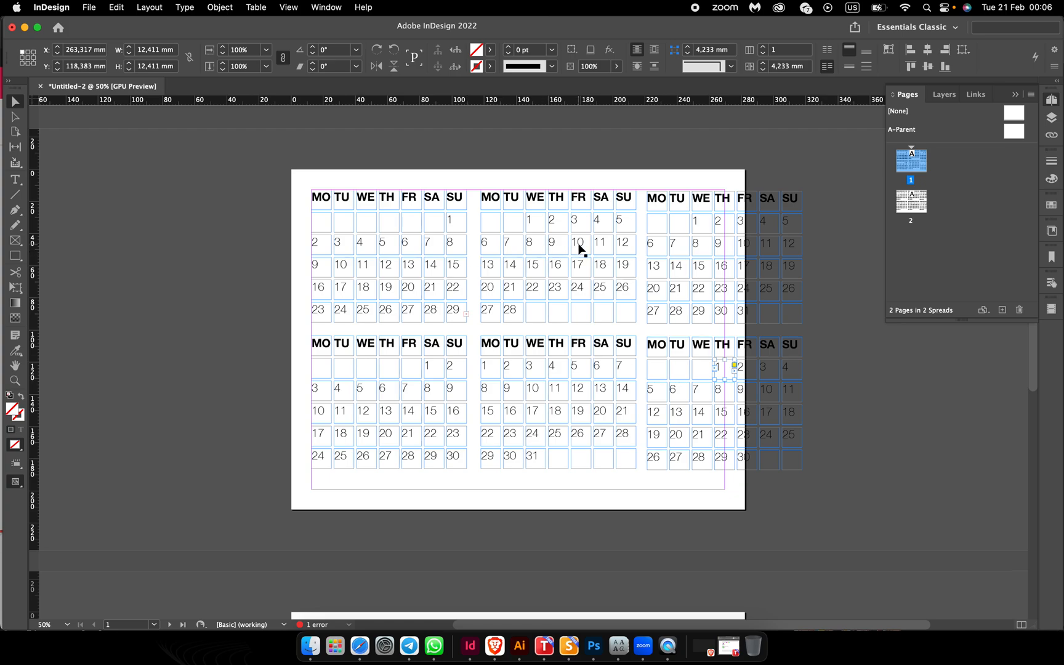
left_click_drag(474, 178, 637, 327)
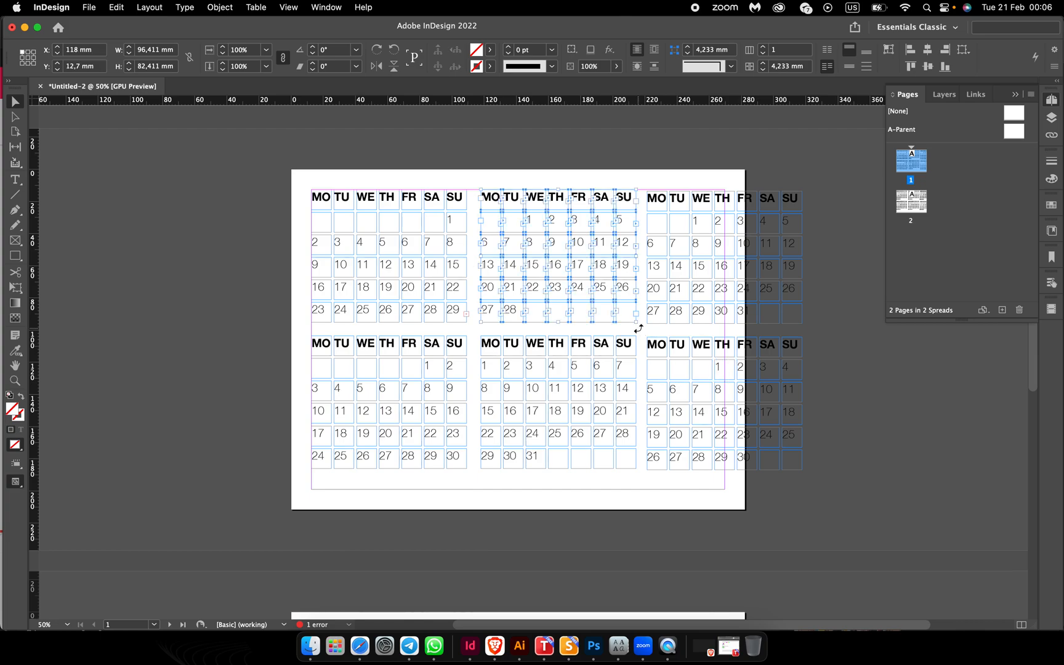
key("super+shift+o")
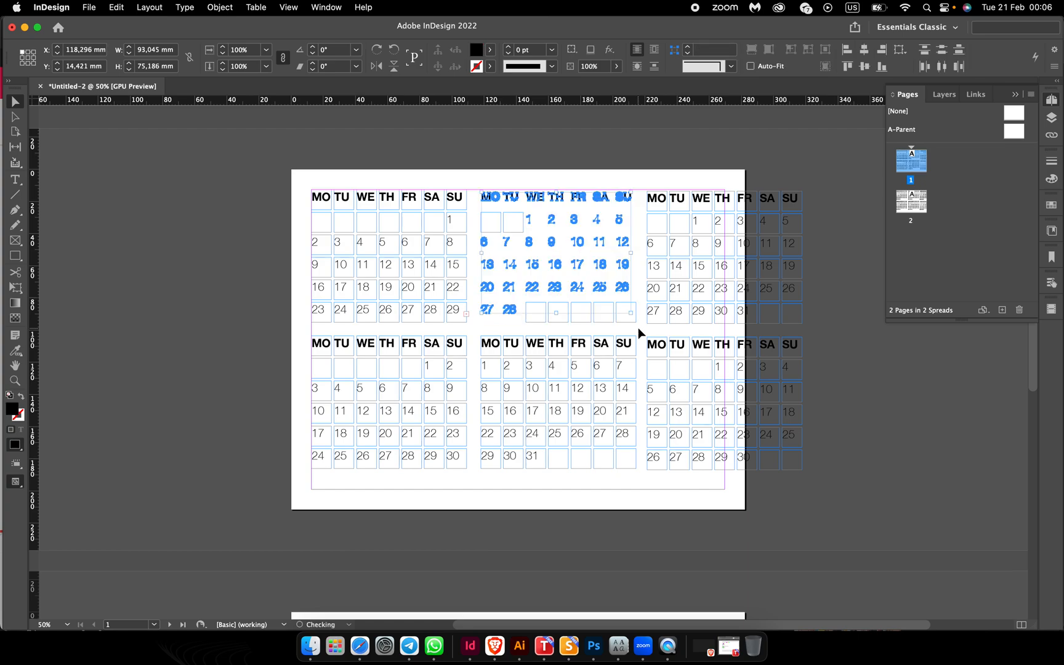
- Delete the empty text frames before date 1 and after date 28 in the outlined calendar
left_click(516, 165)
left_click(506, 222)
key("Delete")
left_click(500, 227)
key("Delete")
left_click(545, 316)
key("Delete")
left_click(558, 319)
key("Delete")
left_click(579, 318)
key("Delete")
left_click(602, 320)
key("Delete")
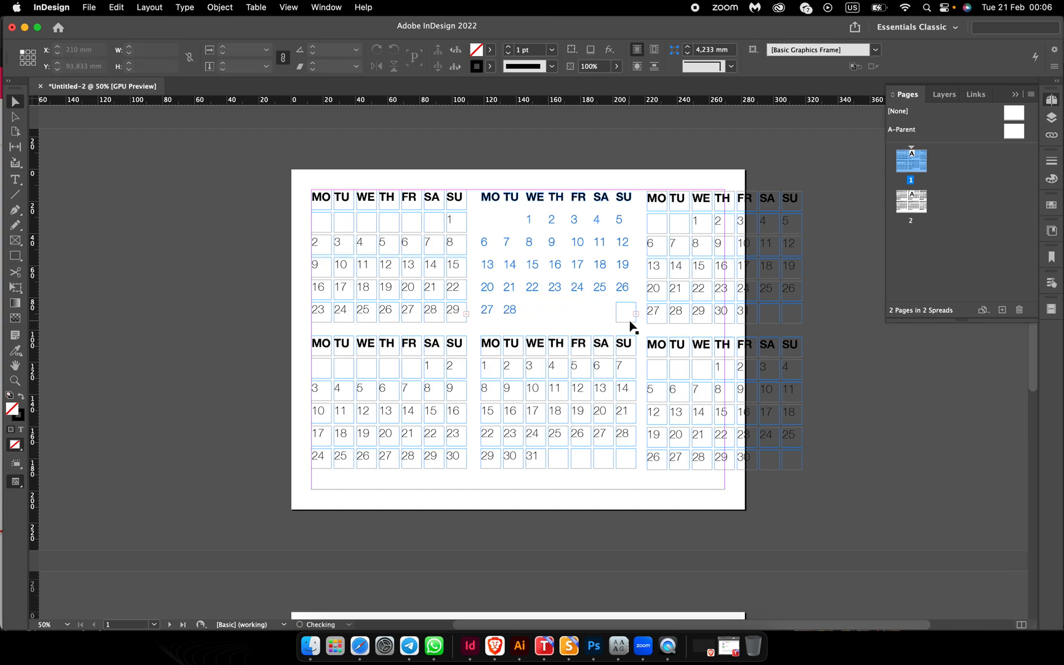
left_click(630, 322)
key("Delete")
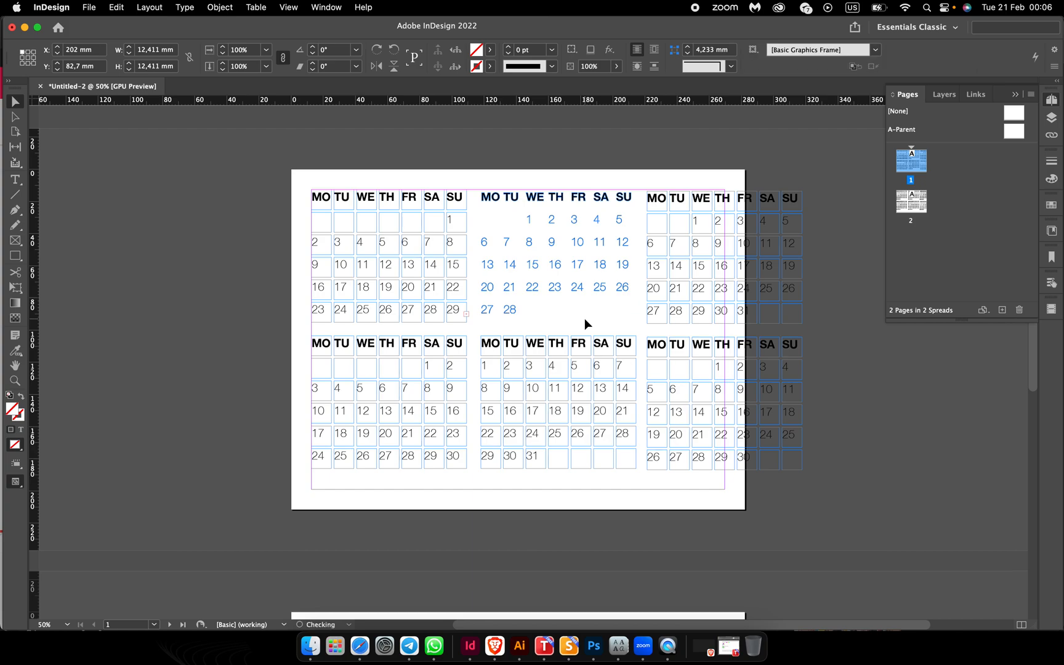
- Add a leading zero to dates 1 through 9 in the first row's third calendar
scroll(554, 287, "right", 2)
scroll(555, 287, "down", 1)
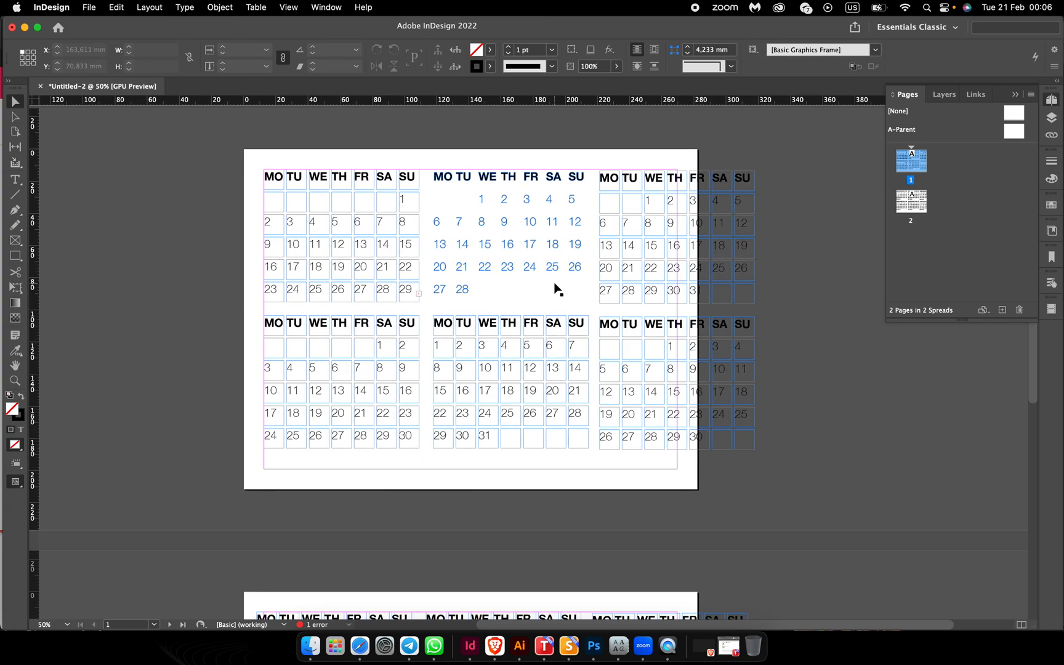
left_click(467, 269)
key("super+equal")
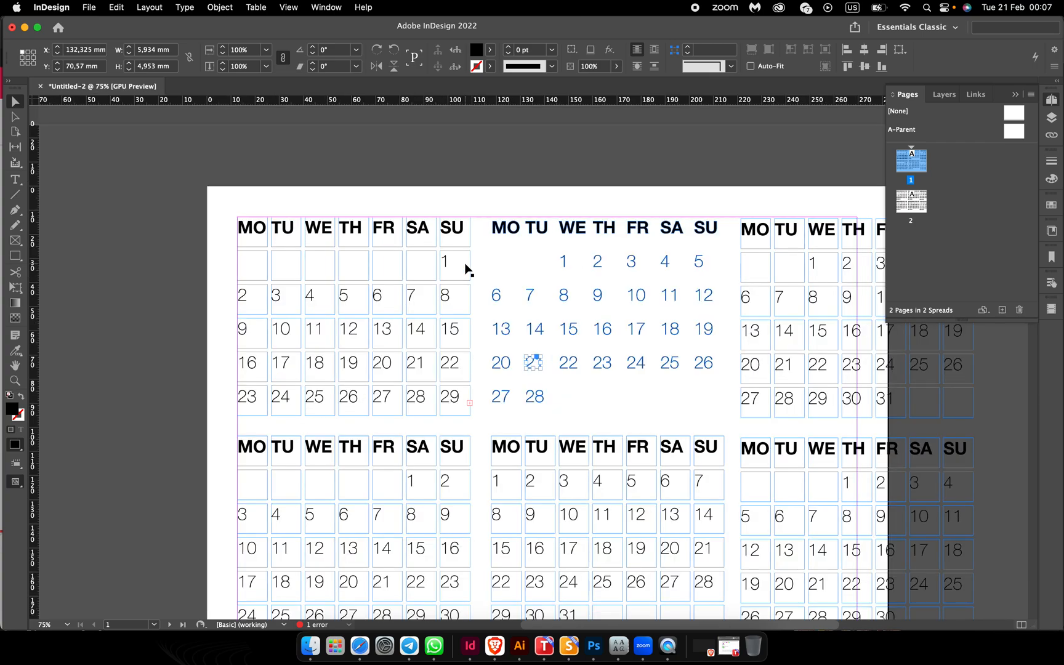
key("super+equal")
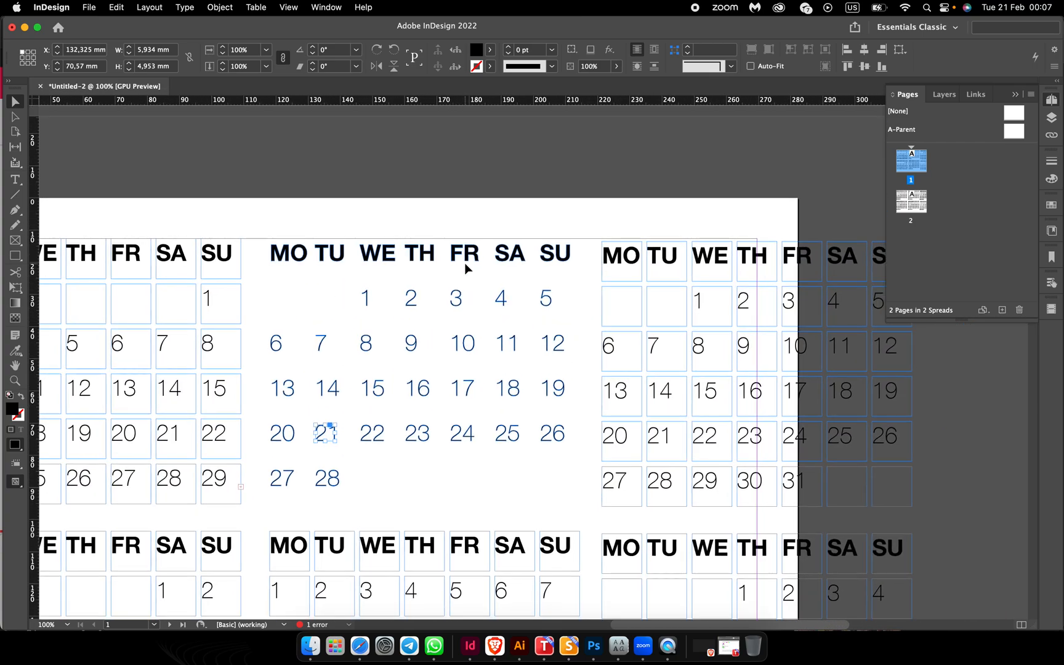
left_click(390, 459)
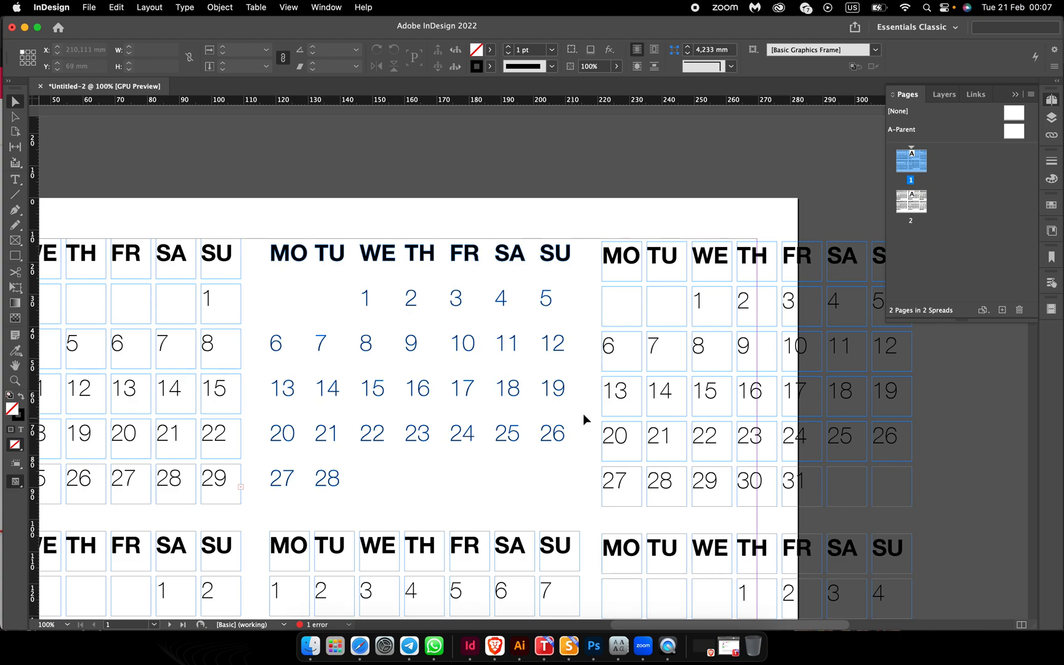
left_click(699, 303)
double_click(701, 303)
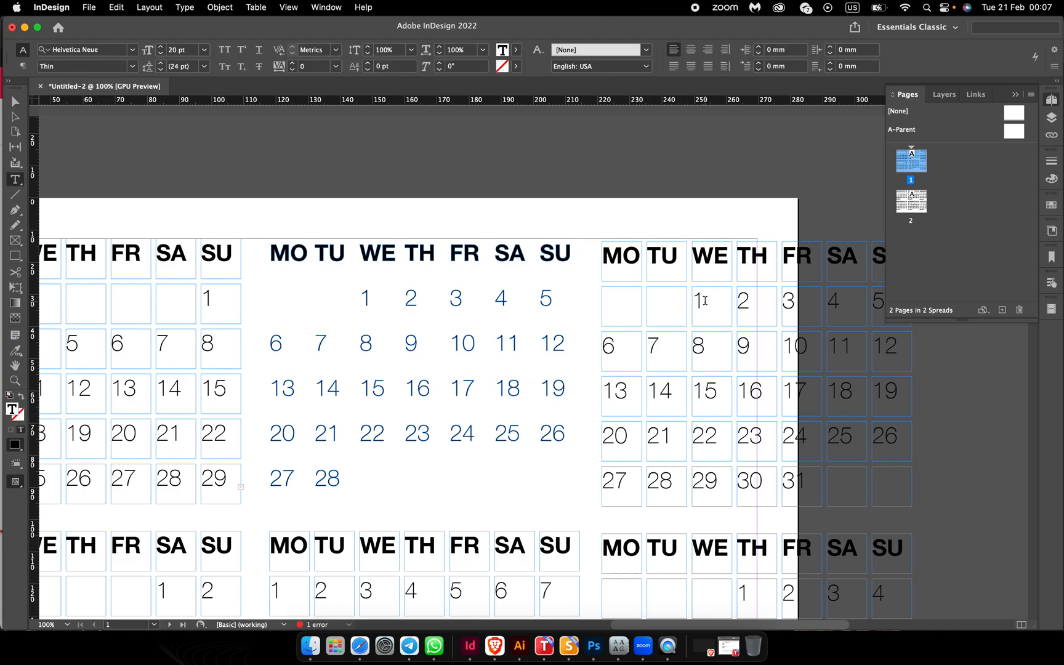
type("0")
left_click(739, 299)
type("0")
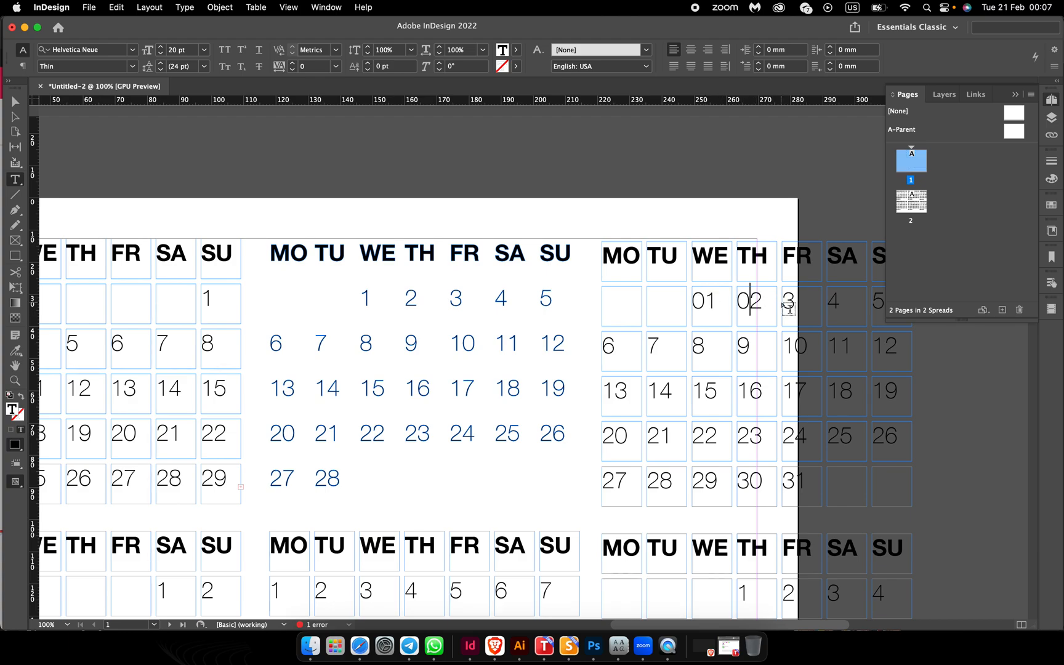
left_click(785, 300)
type("0")
left_click(831, 300)
type("0")
left_click(874, 300)
type("0")
left_click(605, 346)
type("0")
left_click(653, 342)
type("0")
left_click(695, 342)
type("0")
left_click(741, 346)
type("0")
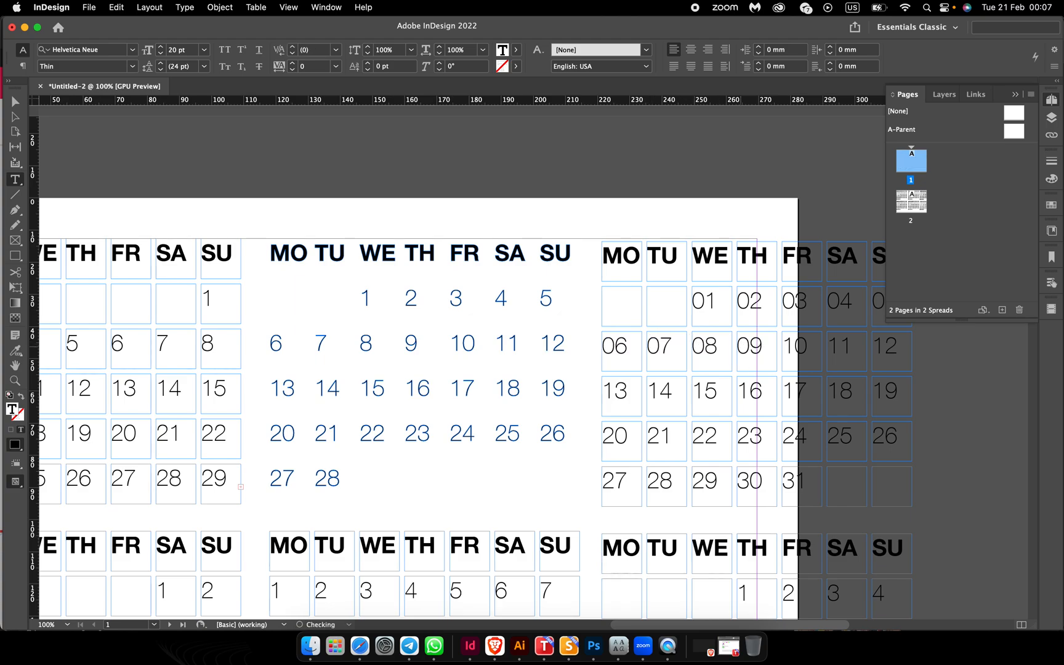
- Align the outlined calendar's Monday dates to horizontal centers, using the MO heading as the key object
scroll(848, 399, "right", 7)
scroll(848, 400, "down", 1)
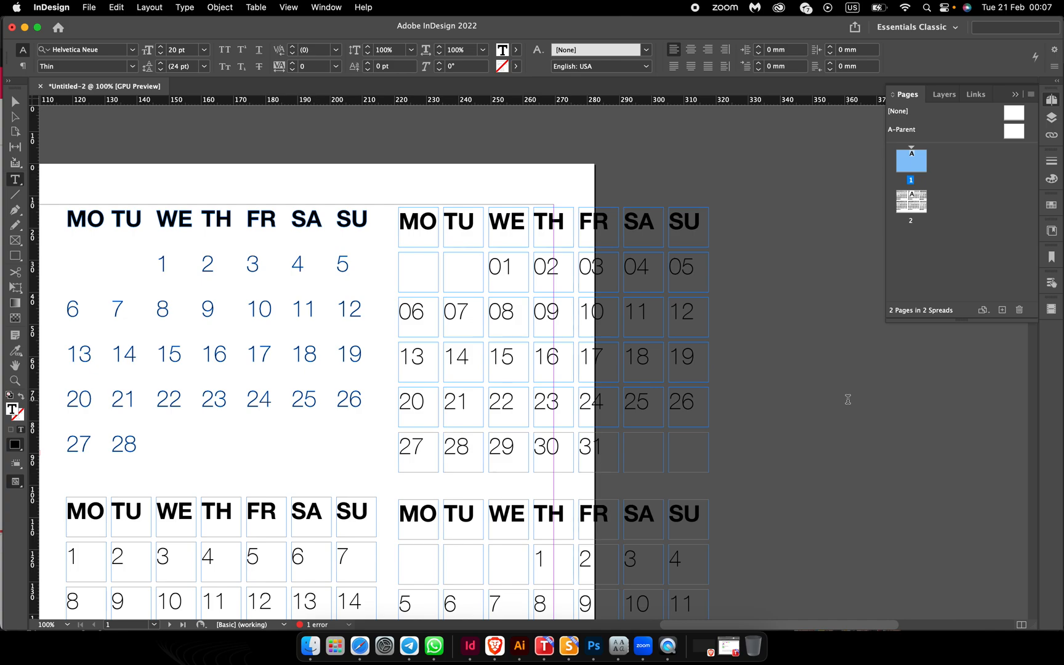
scroll(793, 402, "left", 2)
scroll(793, 402, "down", 1)
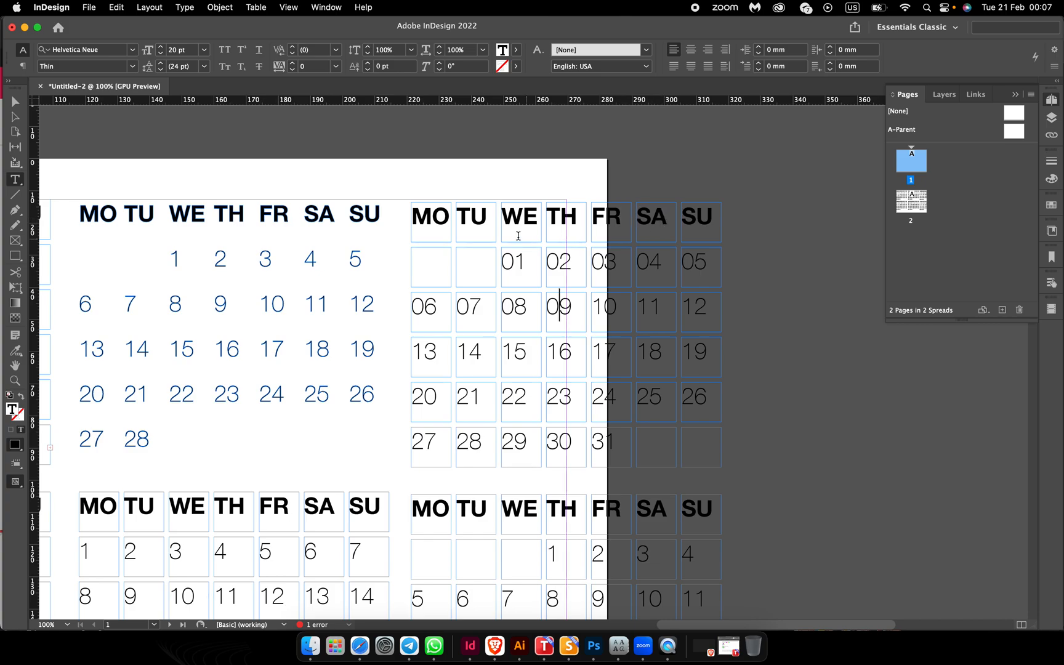
scroll(610, 227, "left", 5)
scroll(610, 226, "up", 1)
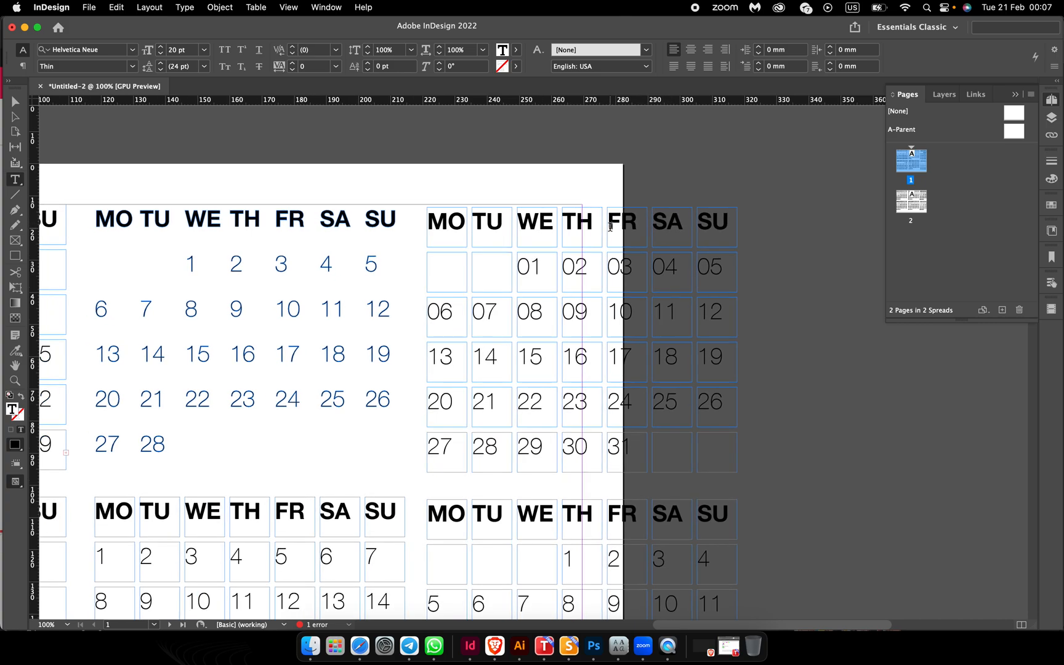
scroll(308, 224, "down", 1)
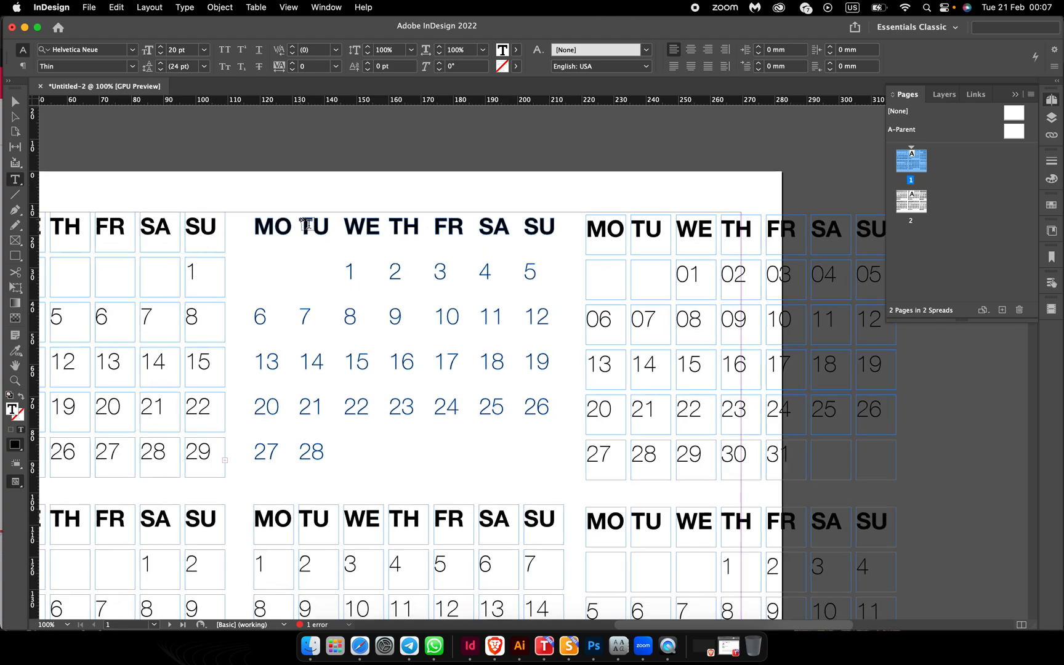
left_click(15, 101)
left_click(257, 313)
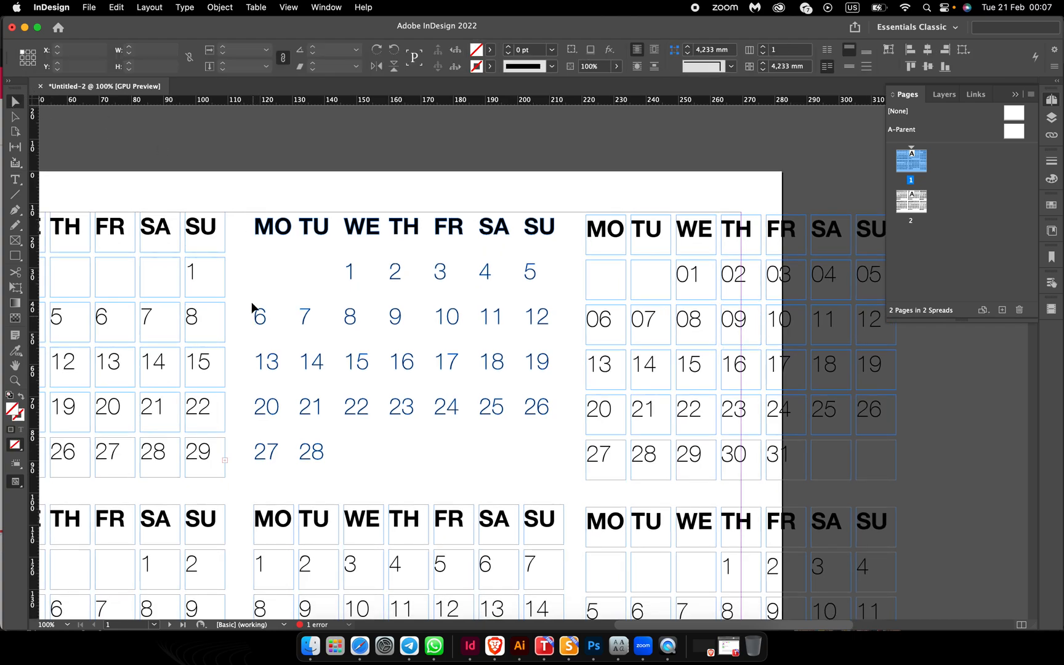
left_click_drag(246, 196, 286, 472)
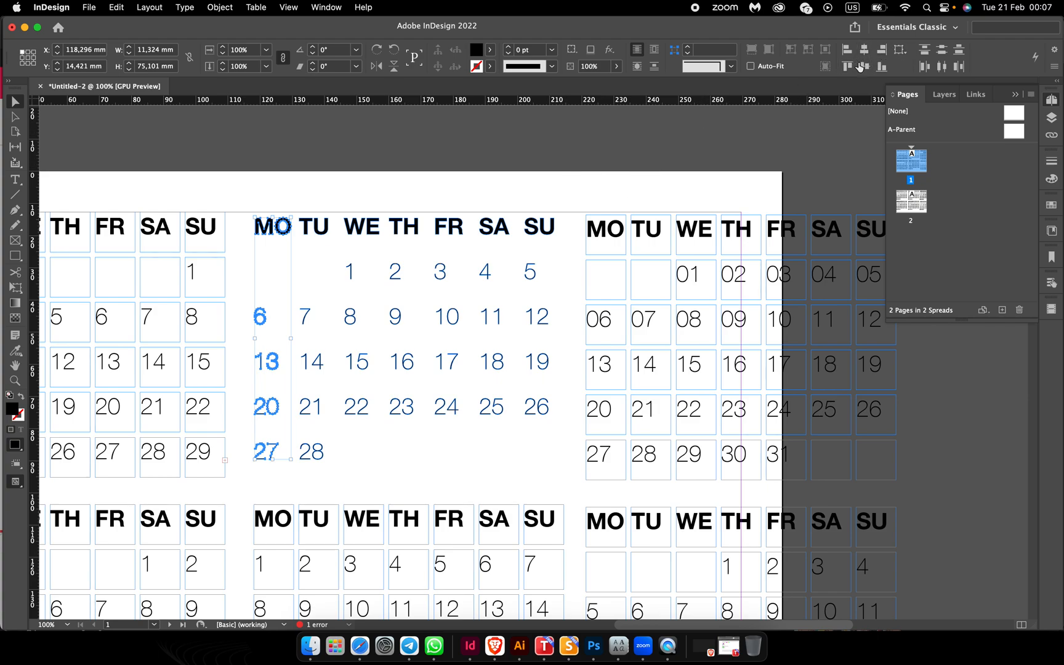
left_click(901, 50)
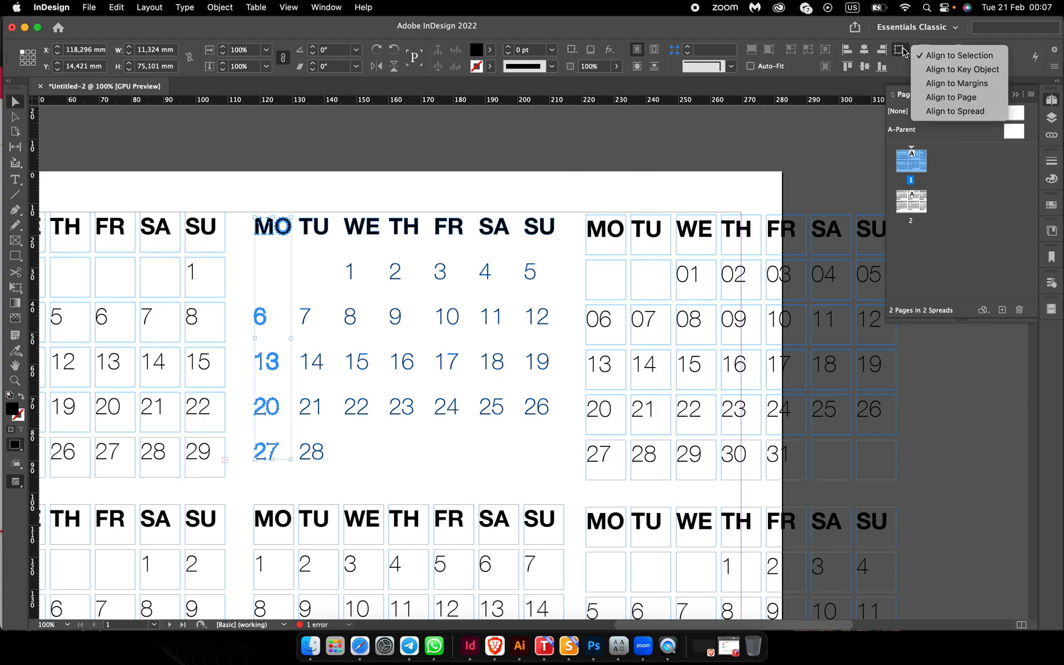
left_click(933, 71)
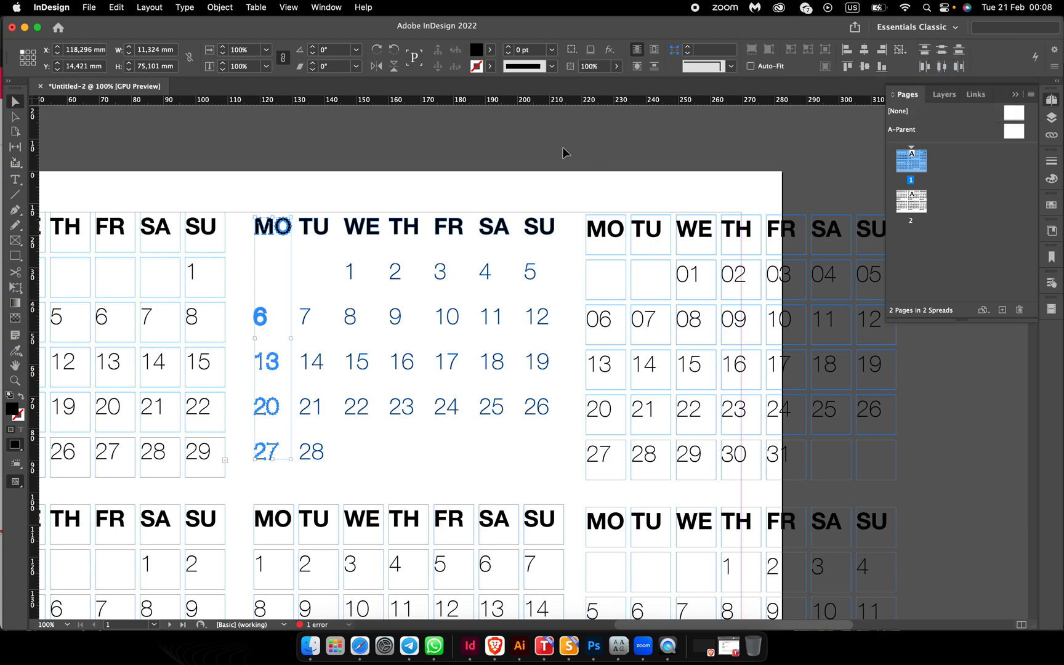
left_click(271, 231)
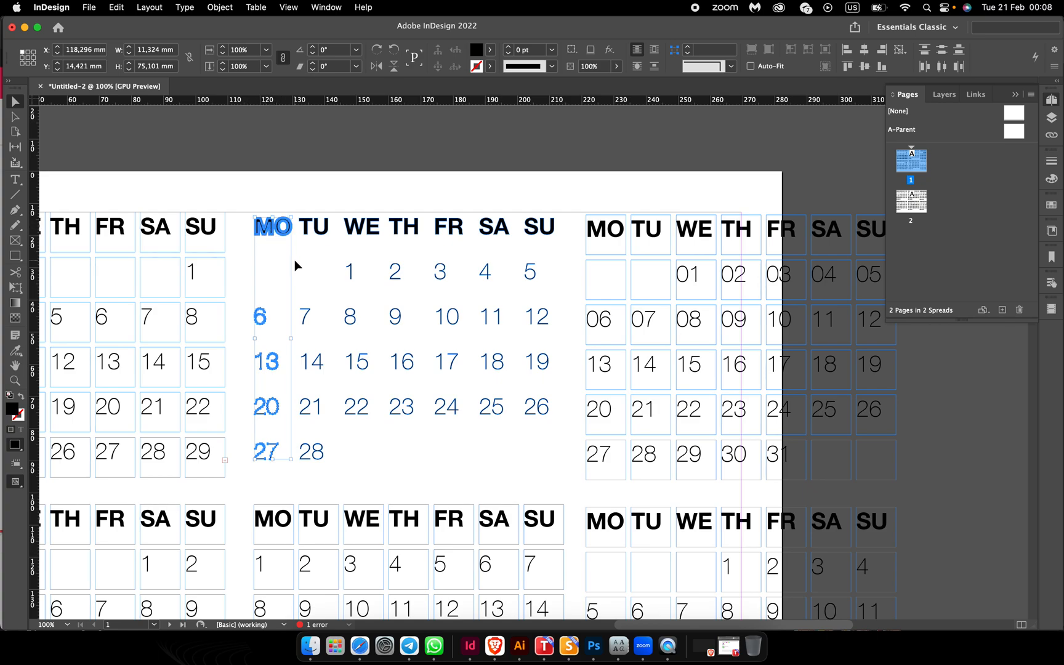
left_click(866, 52)
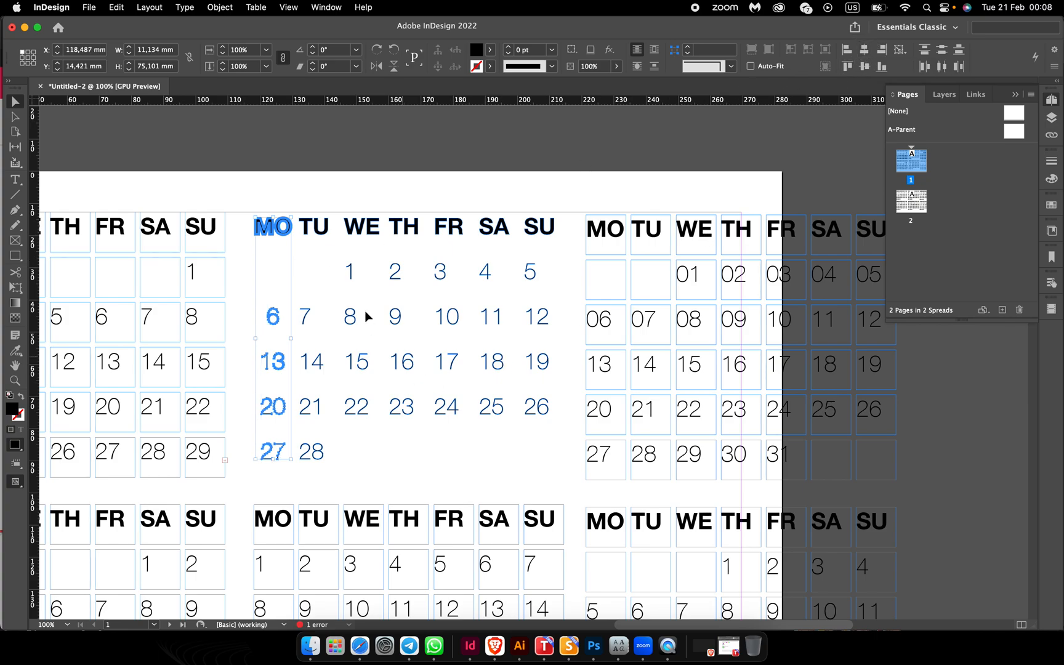
- Align the outlined calendar's Tuesday dates to horizontal centers, using the TU heading as the key object
left_click_drag(298, 213, 323, 485)
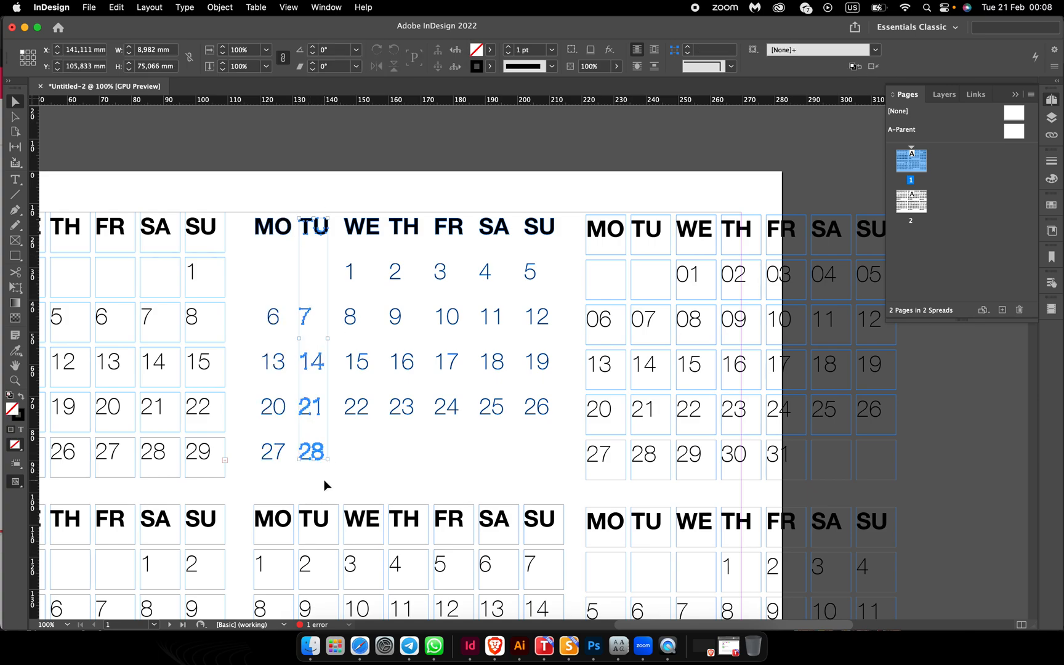
left_click(899, 51)
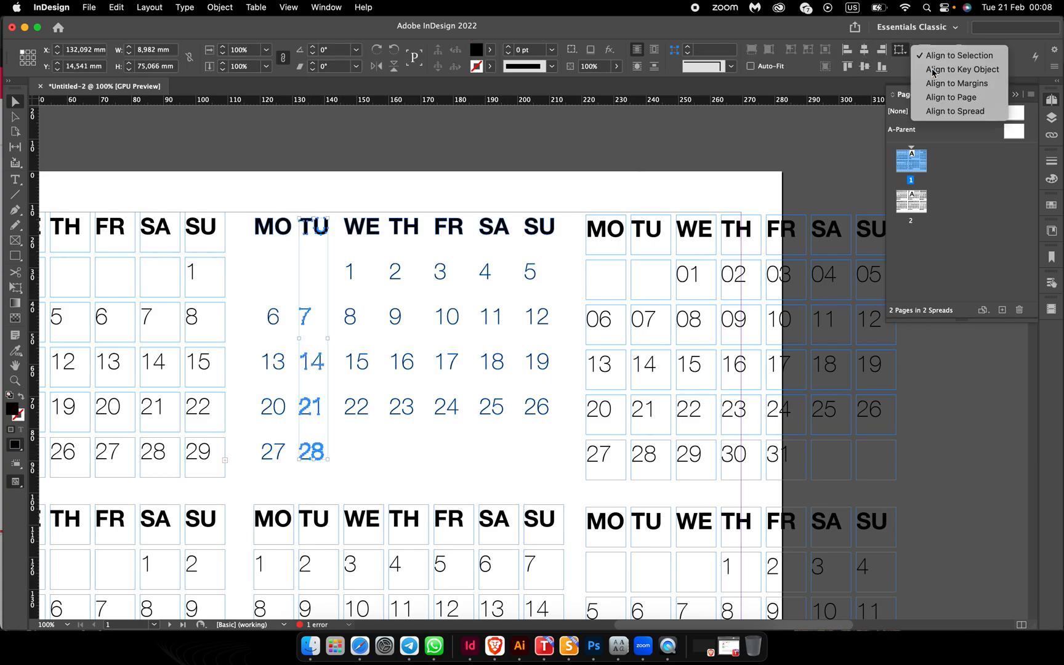
left_click(962, 69)
left_click(327, 233)
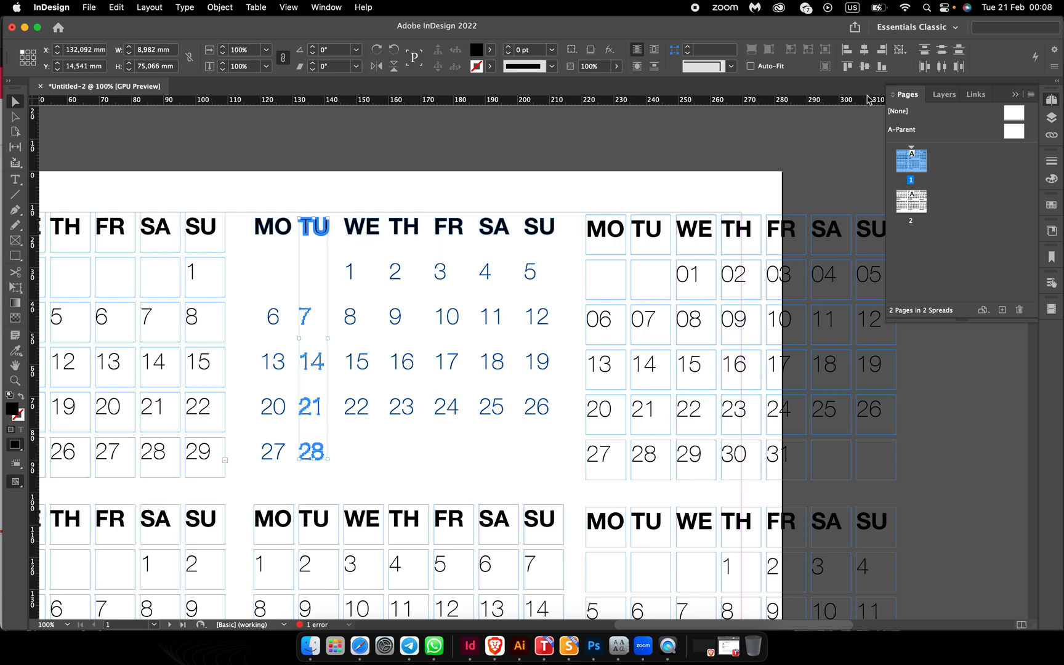
left_click(865, 49)
- Align the outlined calendar's Wednesday dates to horizontal centers, using the WE heading as the key object
left_click(363, 204)
left_click_drag(363, 203, 373, 442)
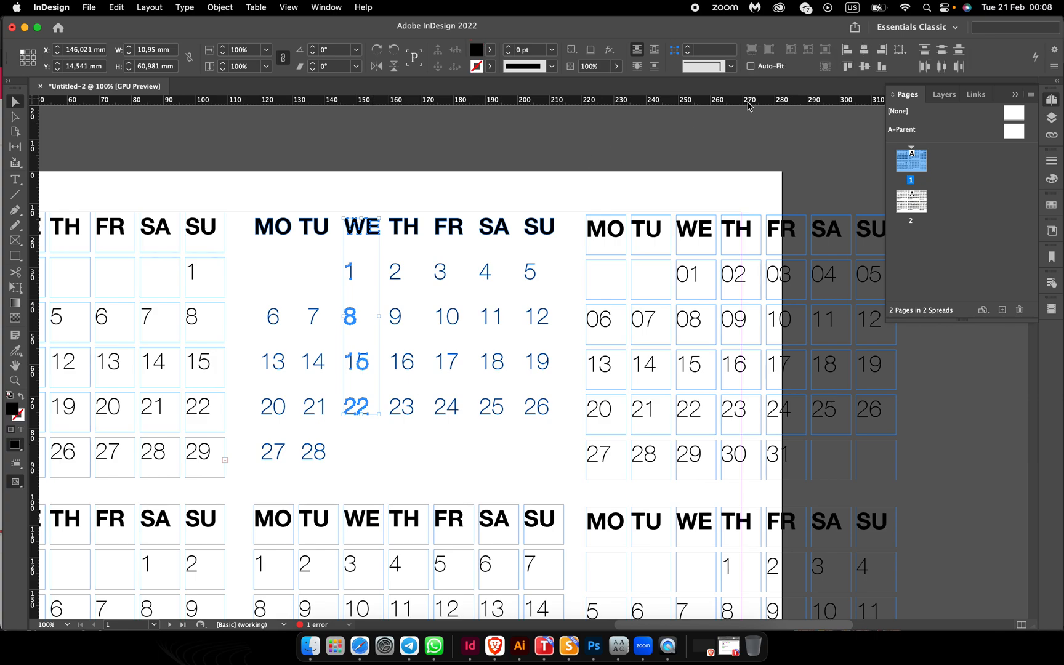
left_click(901, 50)
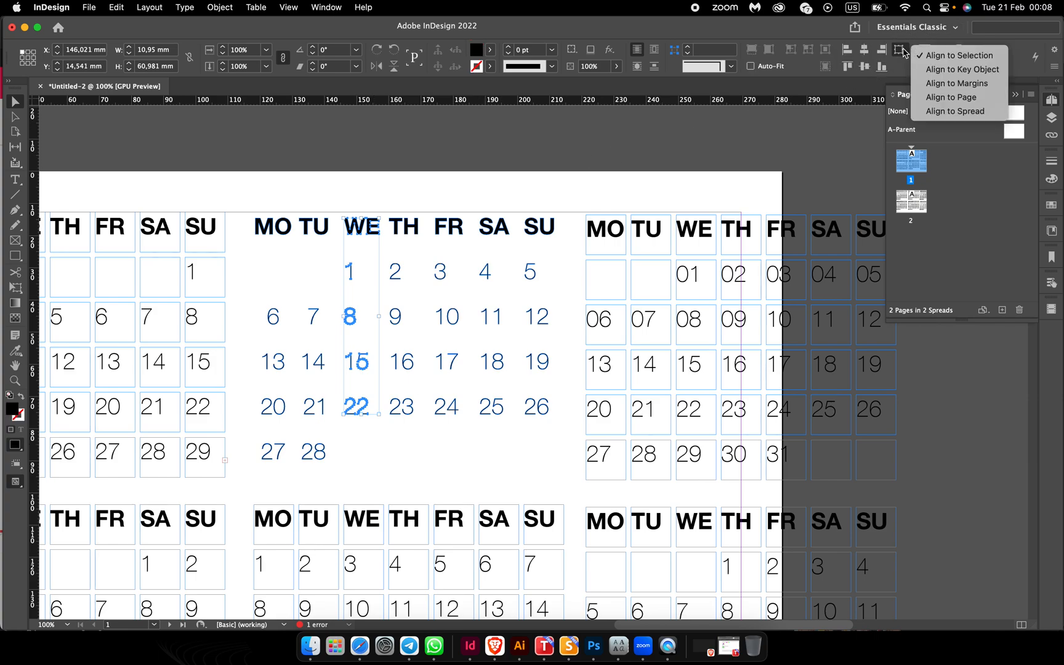
left_click(962, 69)
left_click(367, 228)
left_click(880, 52)
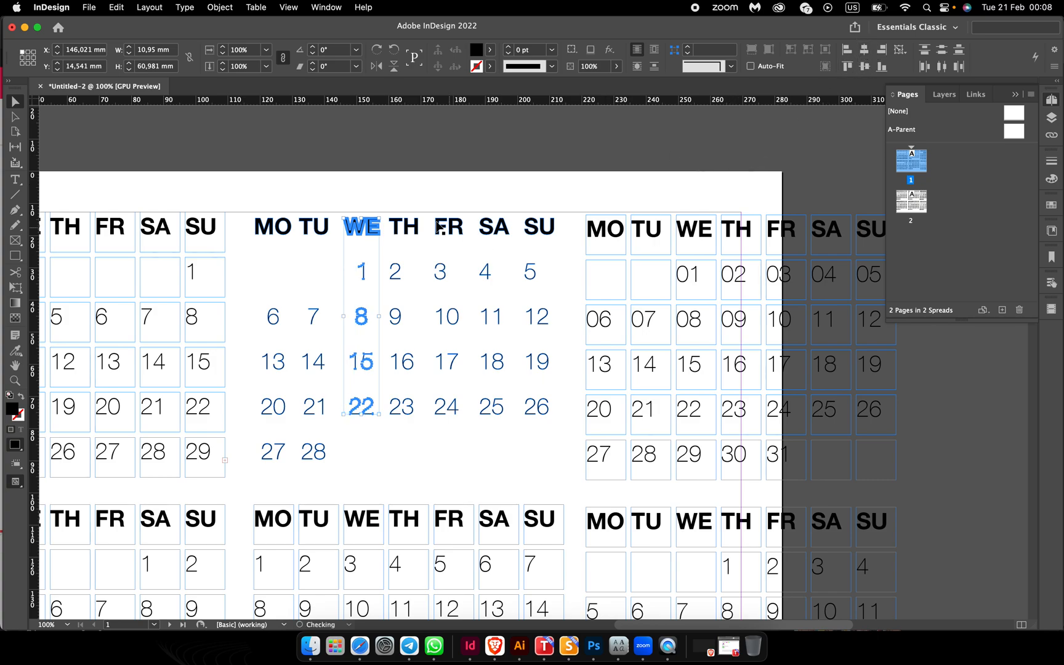
- Align the outlined calendar's Thursday dates to horizontal centers, using the TH heading as the key object
left_click(408, 209)
left_click_drag(397, 234, 416, 410)
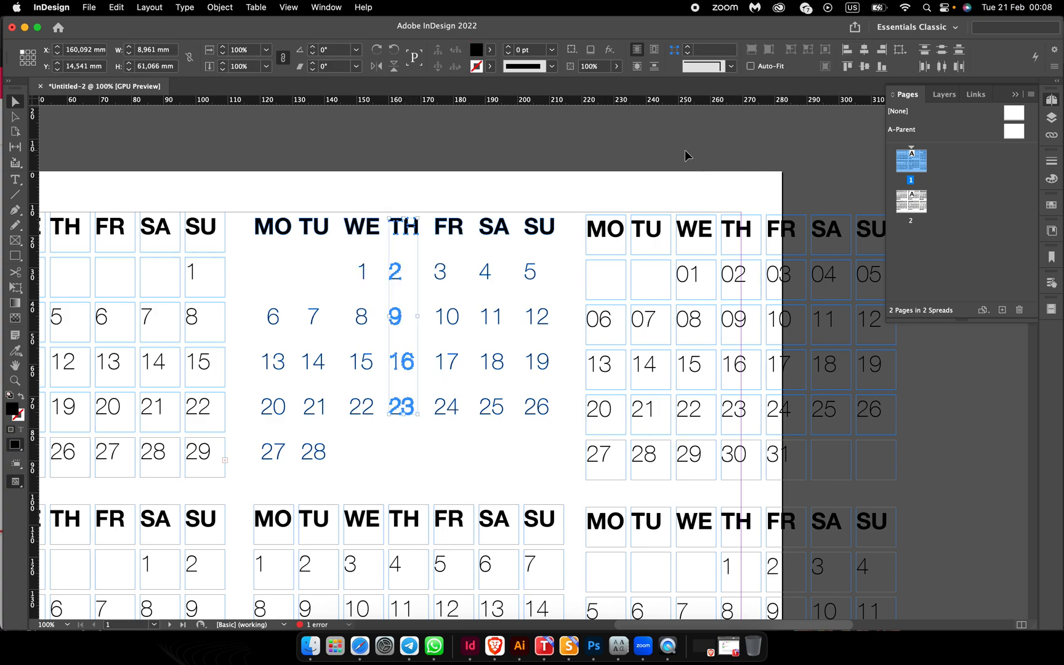
left_click(903, 53)
left_click(942, 69)
left_click(416, 229)
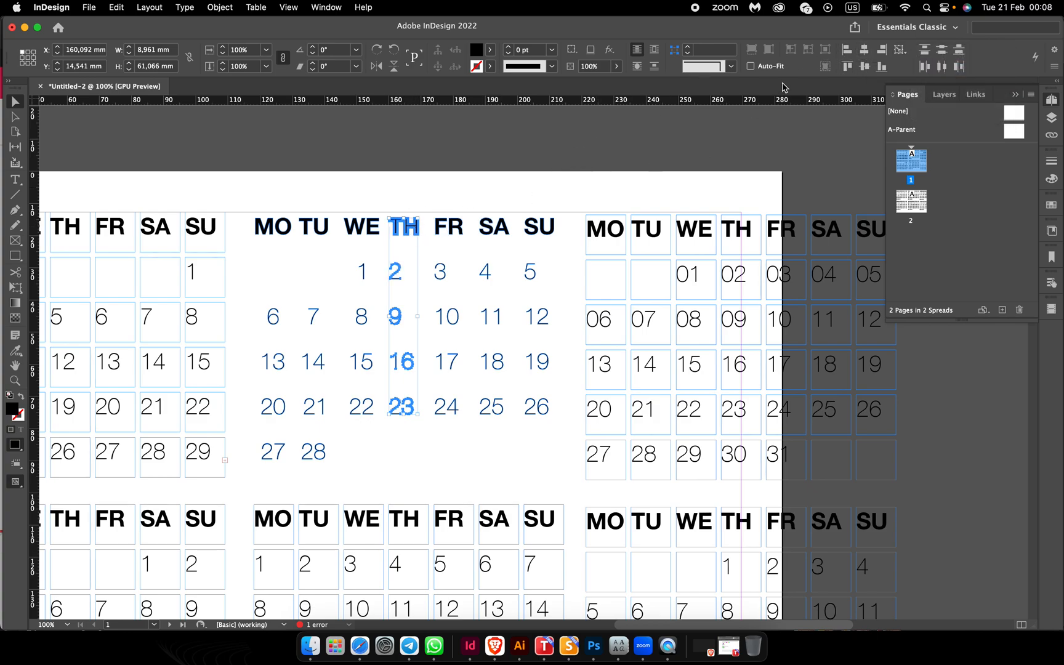
left_click(860, 52)
- Align the outlined calendar's Friday dates to horizontal centers, using the FR heading as the key object
left_click(456, 202)
left_click(434, 200)
left_click_drag(435, 201, 476, 419)
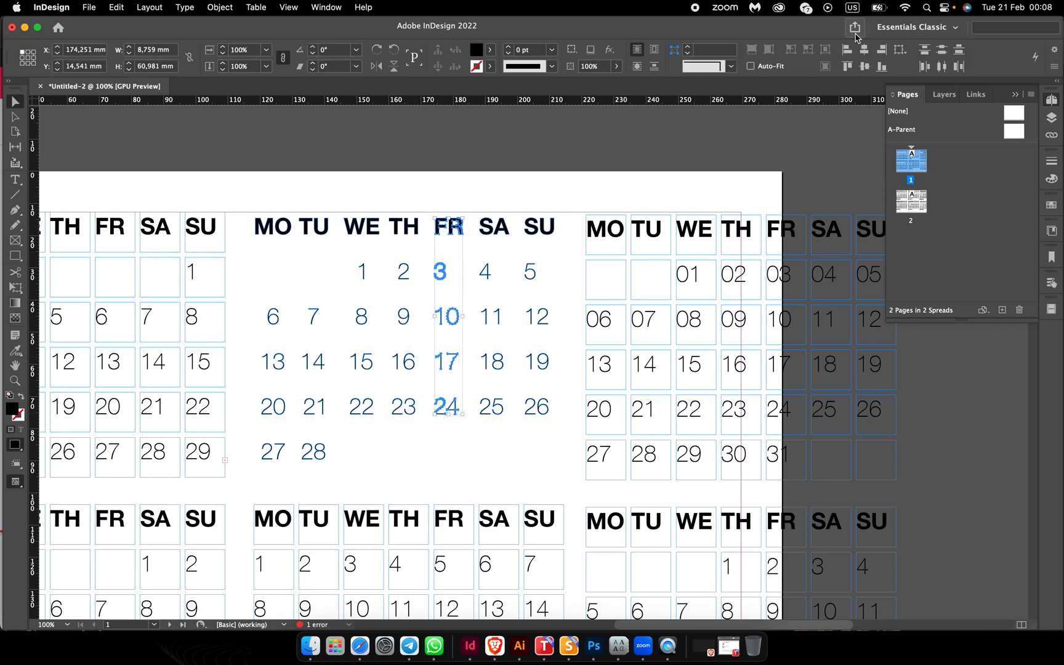
left_click(901, 49)
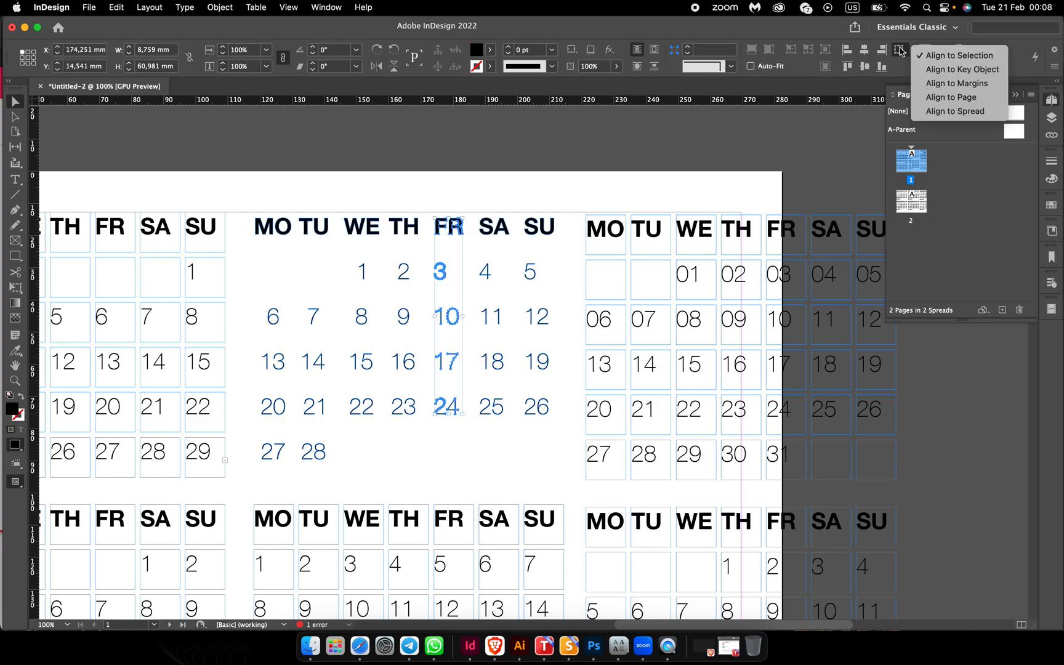
left_click(929, 72)
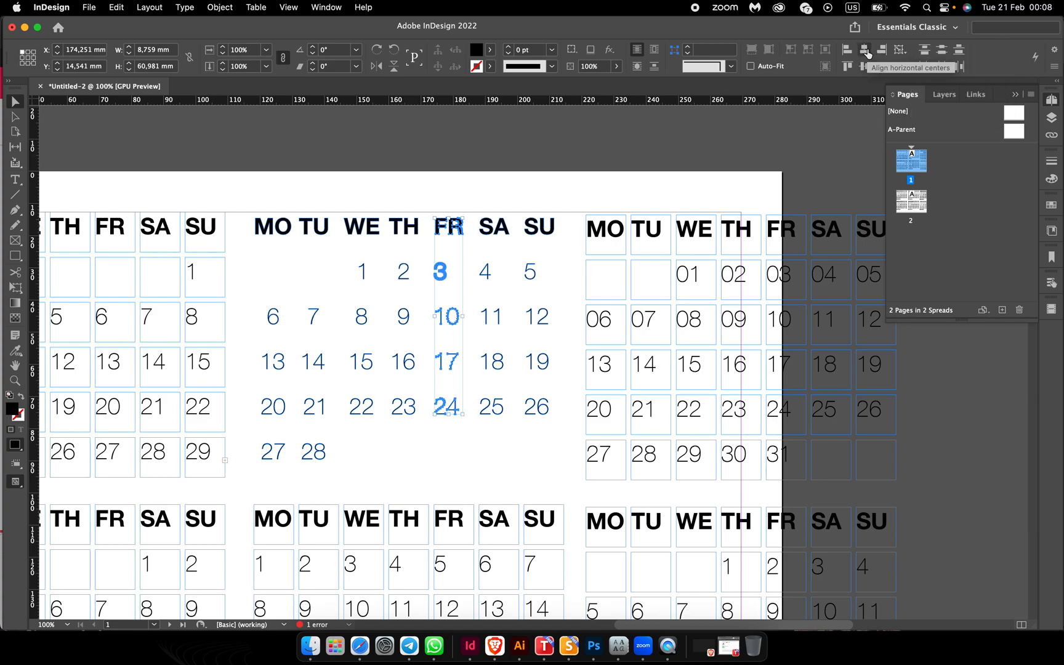
left_click(866, 52)
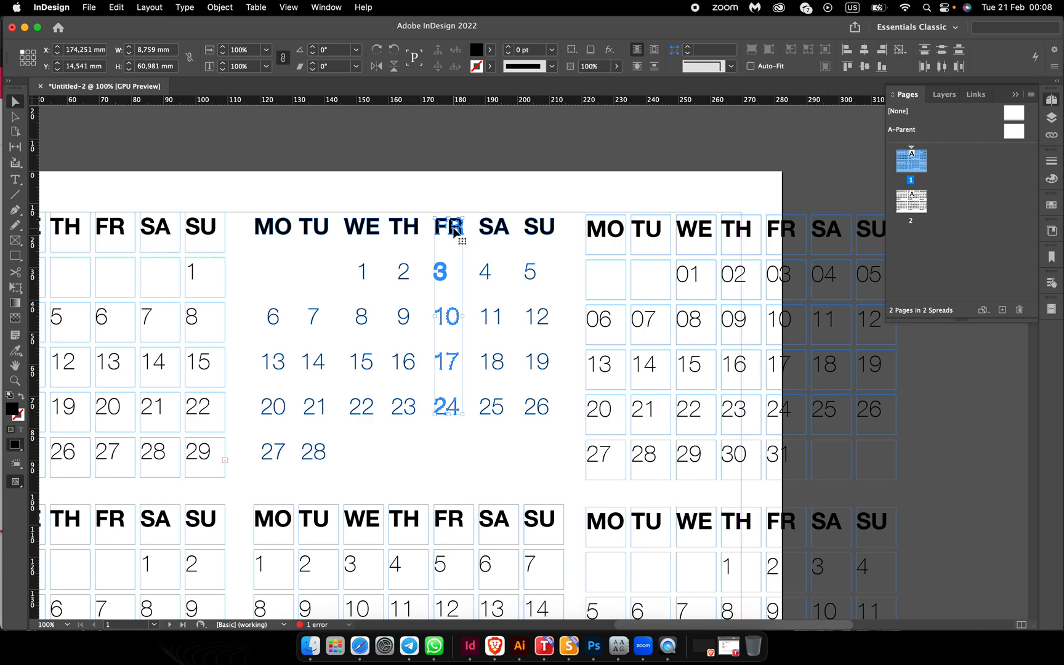
- Align the outlined calendar's Saturday dates to horizontal centers, using the SA heading as the key object
left_click(485, 204)
left_click(506, 401)
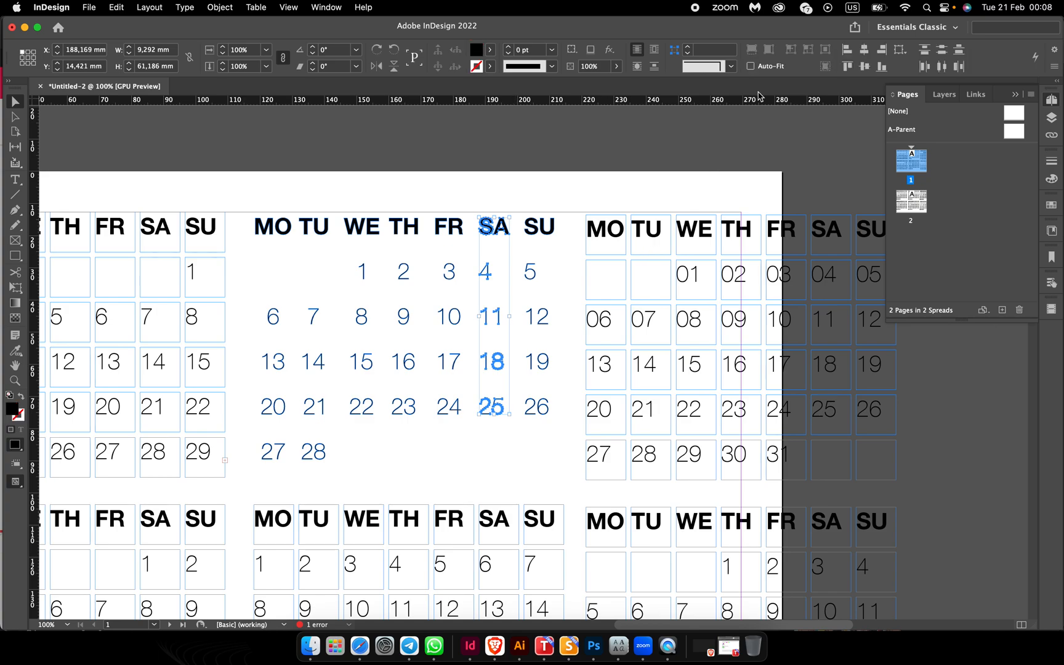
left_click(899, 52)
left_click(962, 69)
left_click(504, 230)
left_click(865, 49)
- Align the outlined calendar's Sunday dates to horizontal centers, using the SU heading as the key object
left_click_drag(537, 203, 558, 446)
left_click(901, 50)
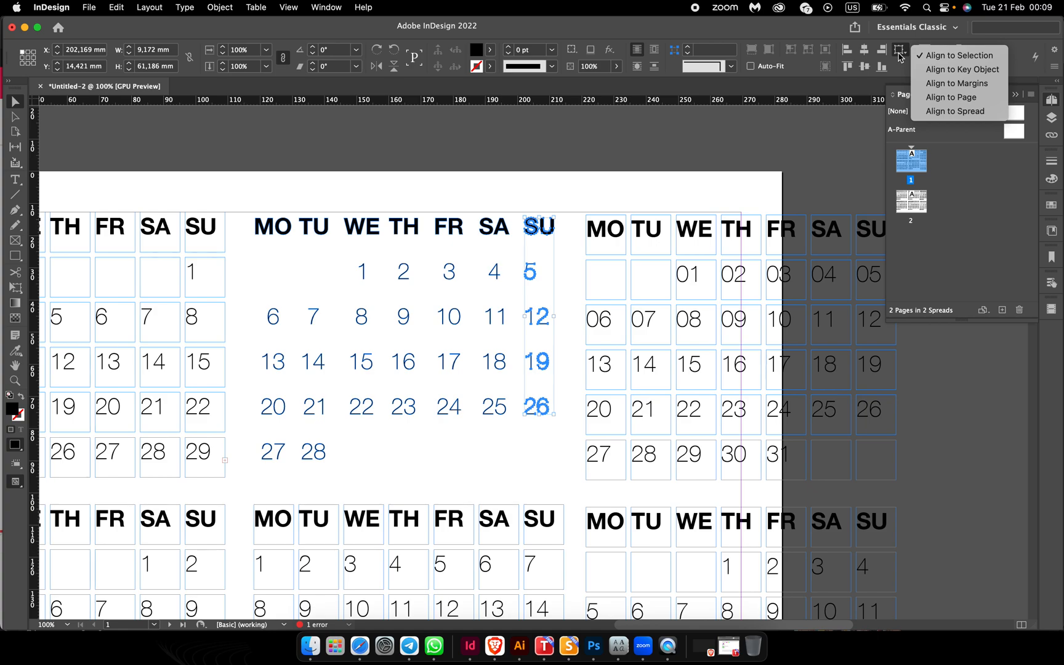
left_click(938, 72)
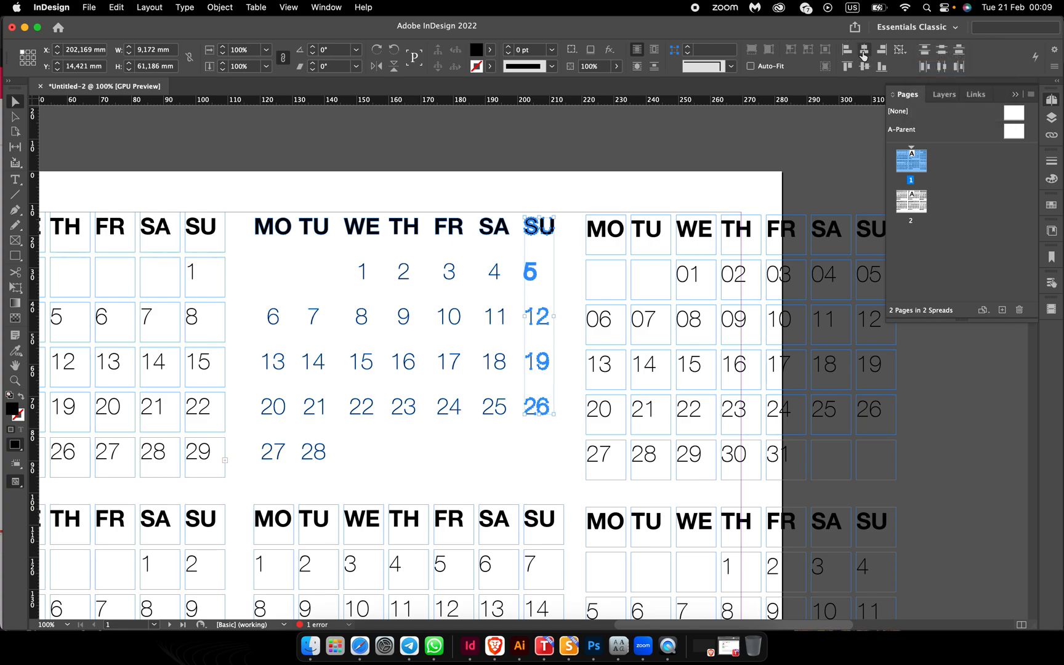
left_click(547, 236)
left_click(864, 49)
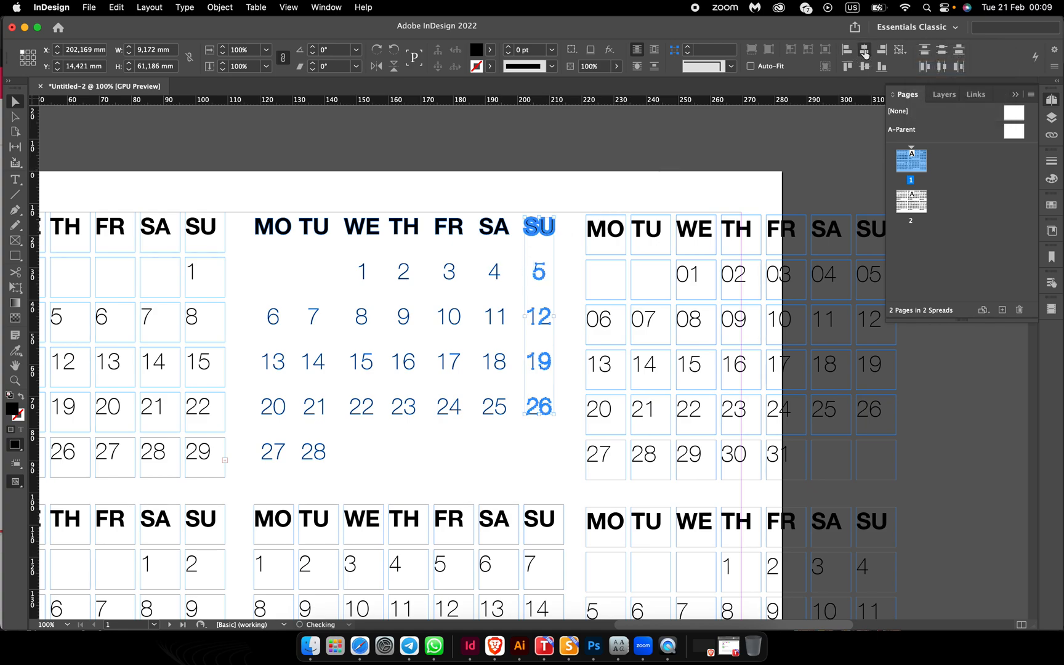
left_click(516, 460)
- Scale the whole outlined calendar down proportionally to about 54 mm wide and 44 mm high
scroll(516, 461, "down", 3)
scroll(516, 461, "up", 2)
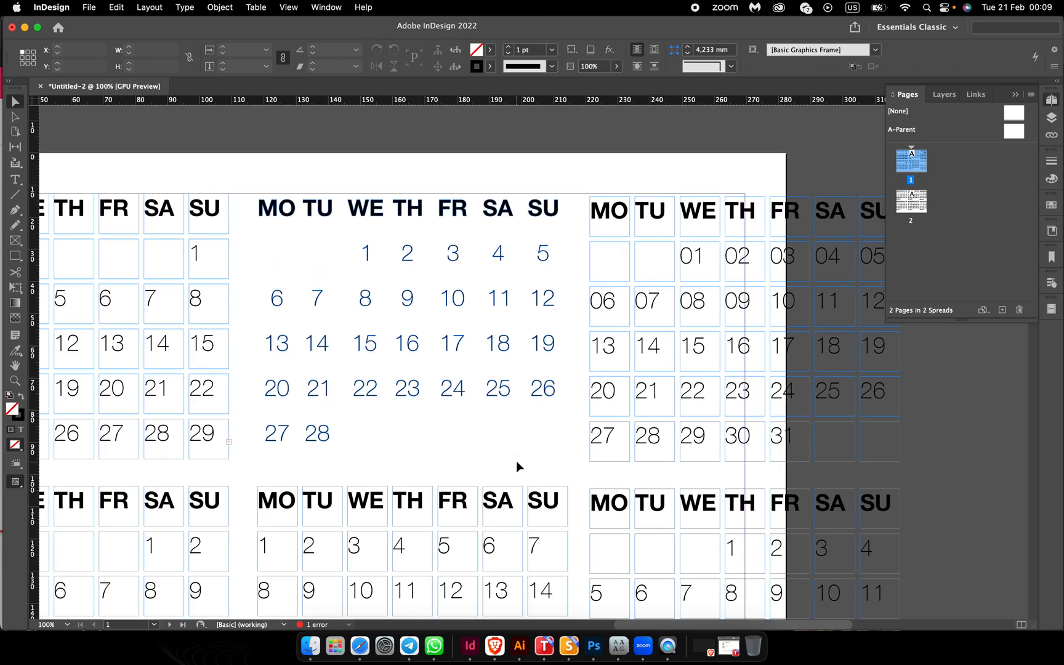
left_click_drag(254, 192, 559, 461)
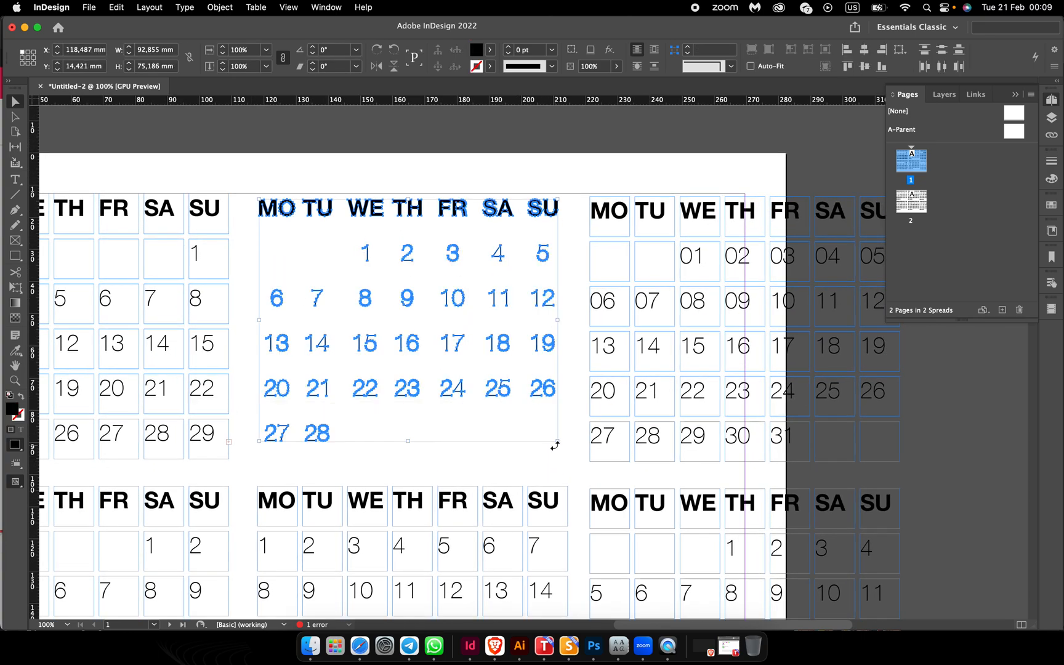
left_click(557, 439)
left_click_drag(556, 440, 432, 340)
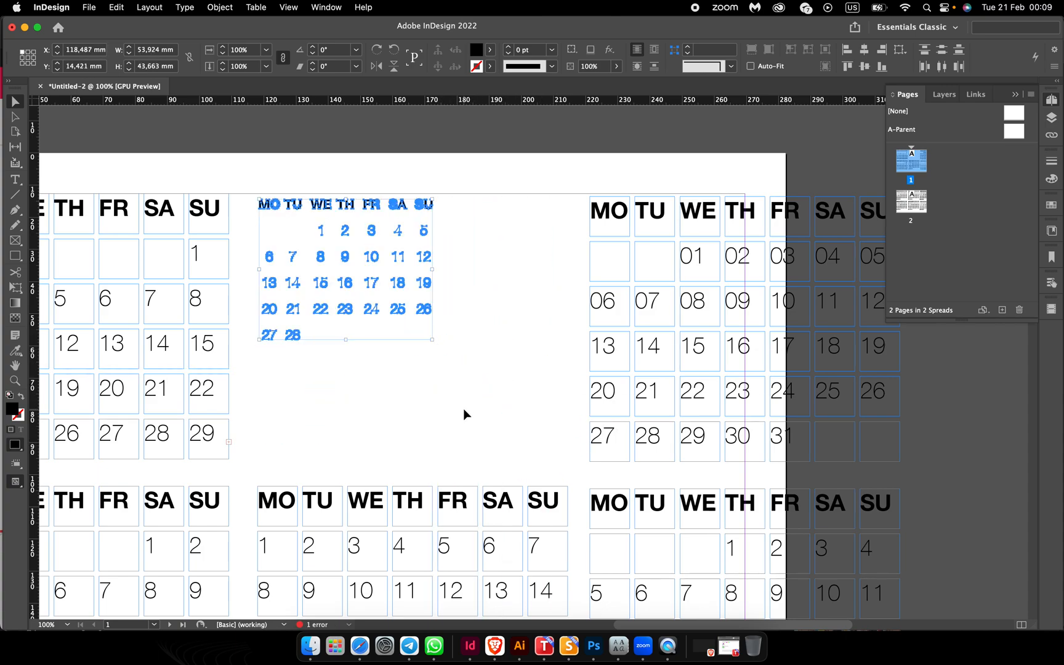
left_click(464, 409)
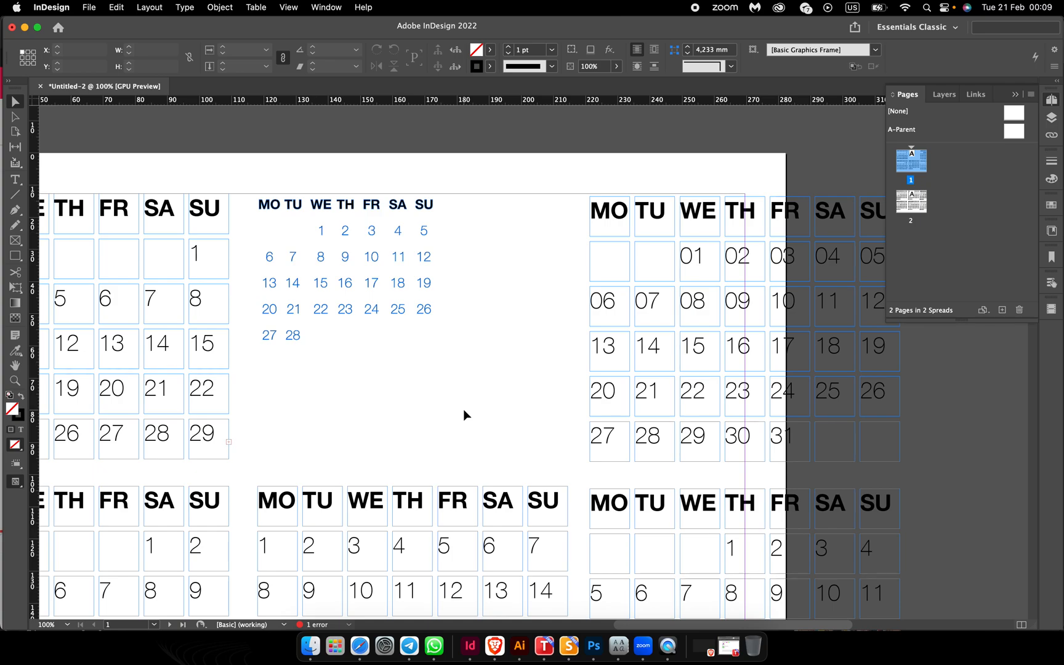
- Delete the five text-frame calendars on page 1, keeping only the outlined calendar
scroll(464, 409, "down", 5)
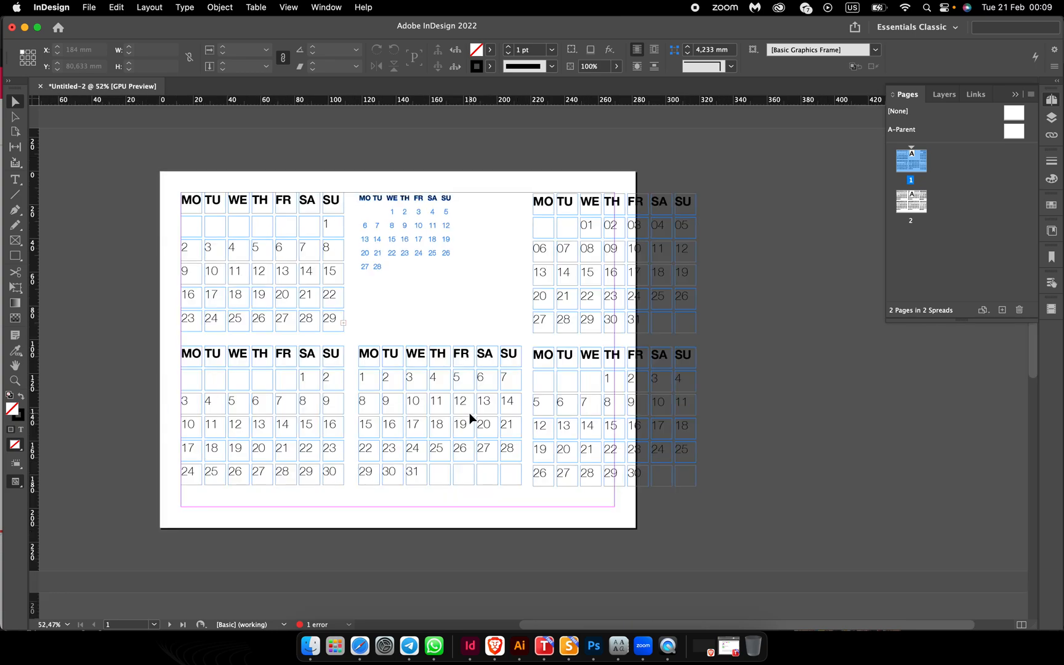
scroll(470, 414, "down", 3)
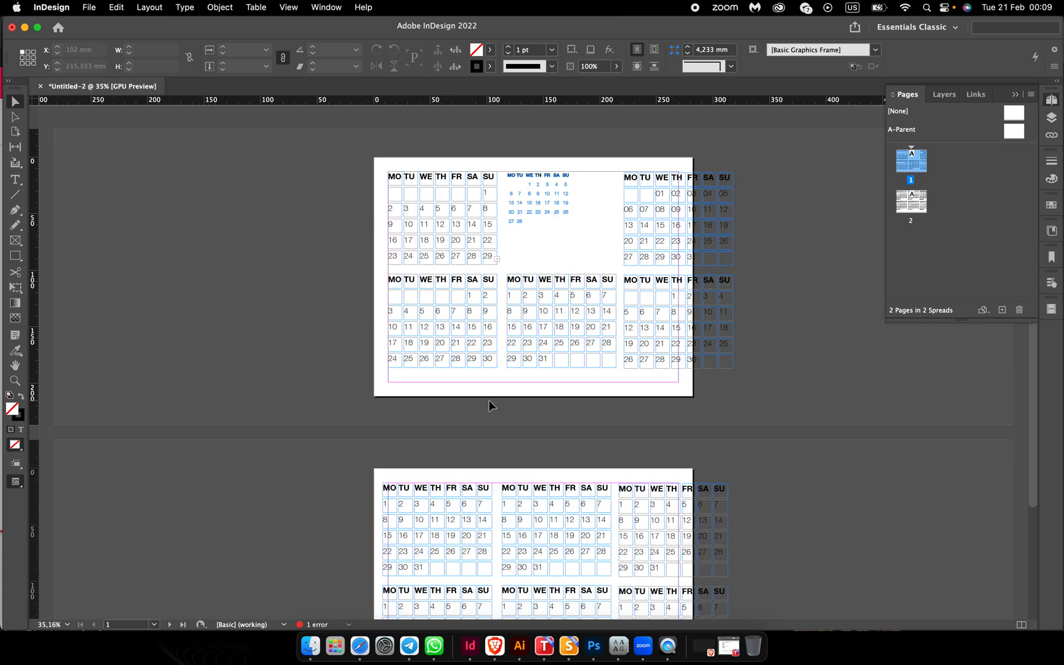
scroll(489, 401, "down", 1)
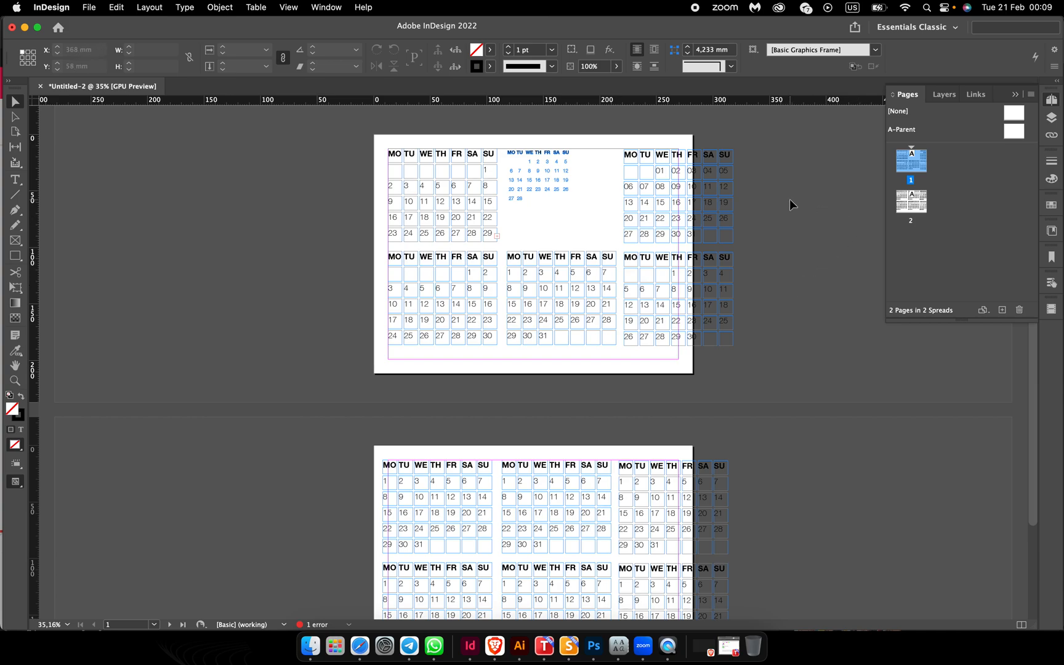
left_click(636, 165)
left_click_drag(636, 165, 762, 355)
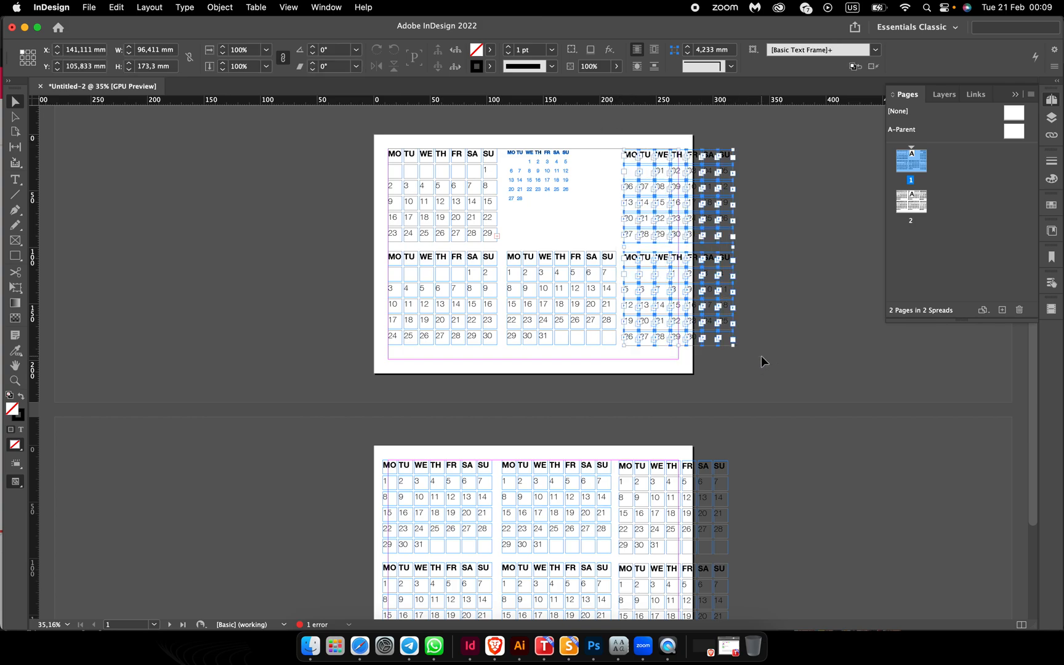
key("Delete")
left_click_drag(356, 256, 643, 370)
key("Delete")
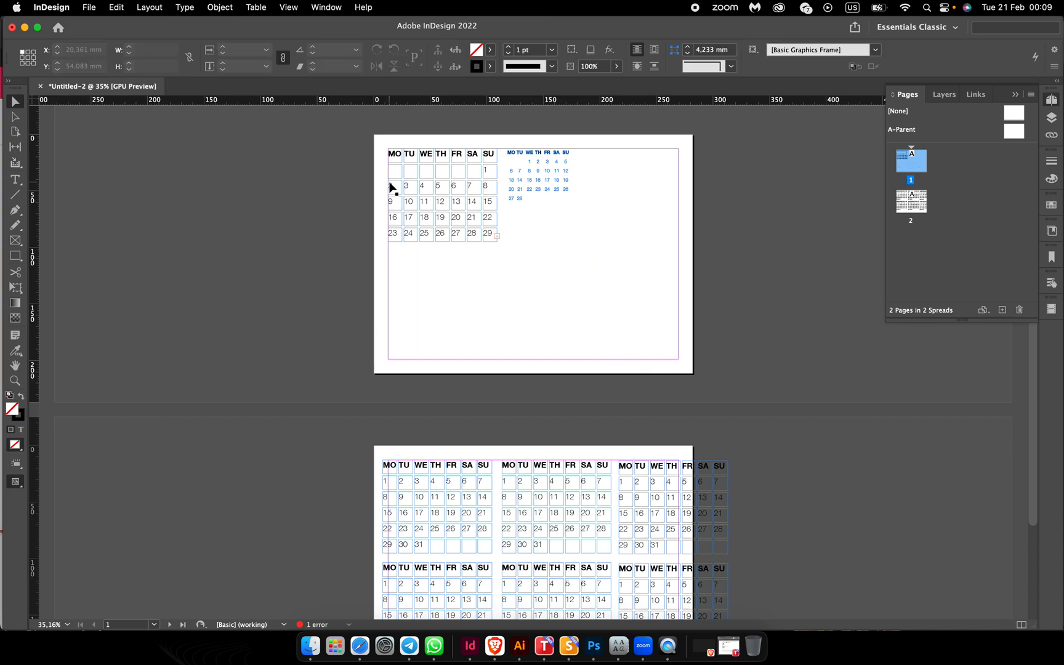
left_click_drag(361, 119, 504, 265)
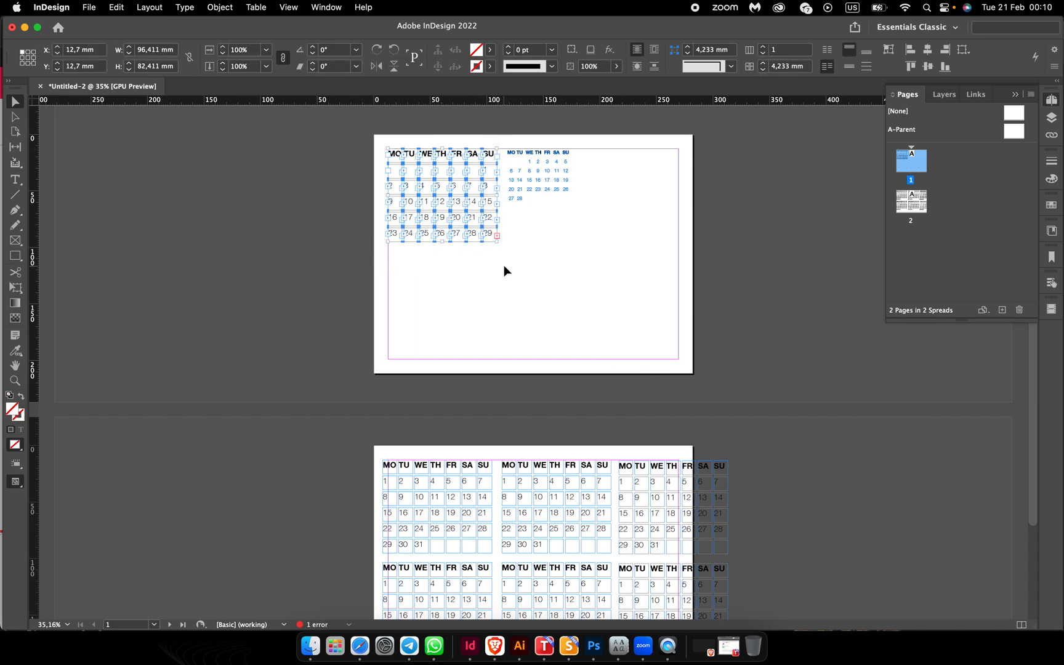
key("Delete")
- Delete all six calendars on page 2
scroll(369, 411, "down", 4)
left_click_drag(368, 369, 736, 587)
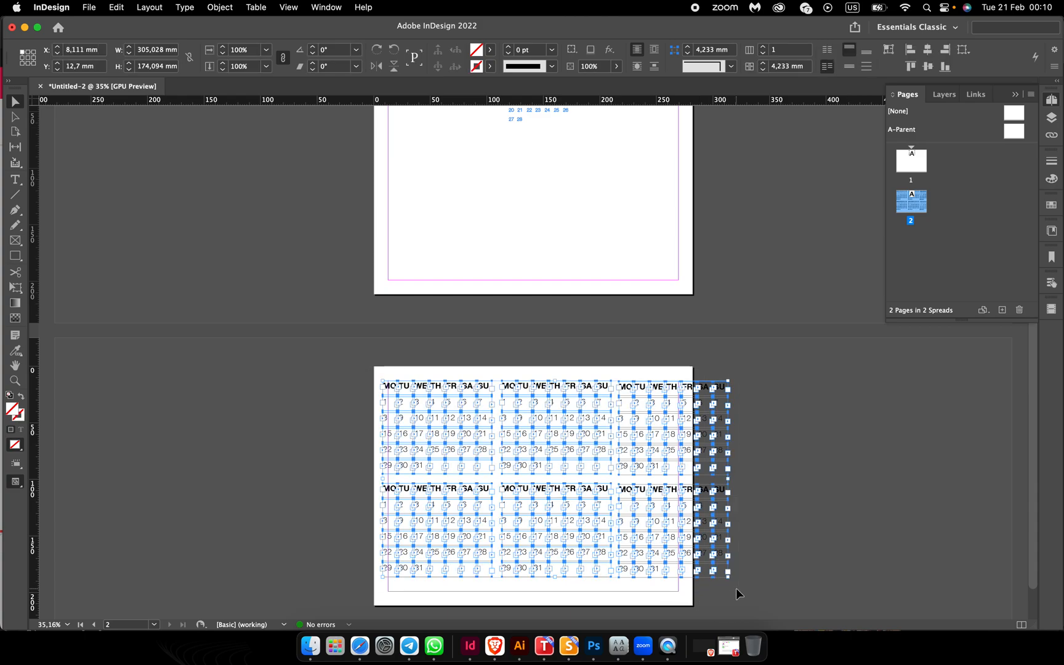
key("Delete")
- Move the outlined calendar on page 1 into the upper-left corner of the margins, at X 12.7 mm and Y 12.7 mm
scroll(622, 439, "up", 4)
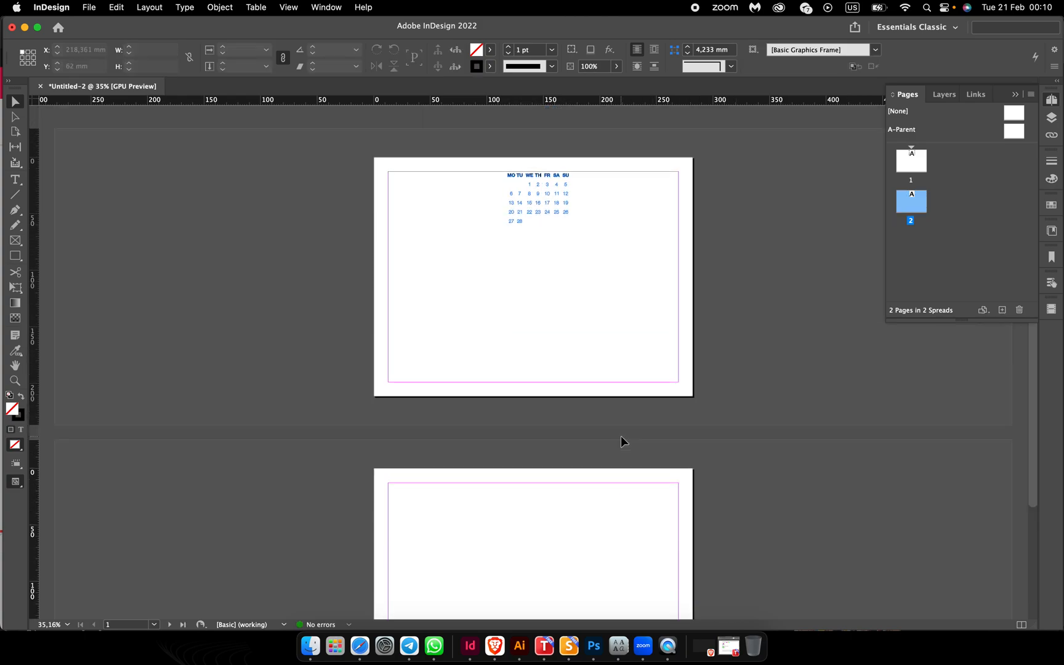
left_click_drag(493, 167, 583, 238)
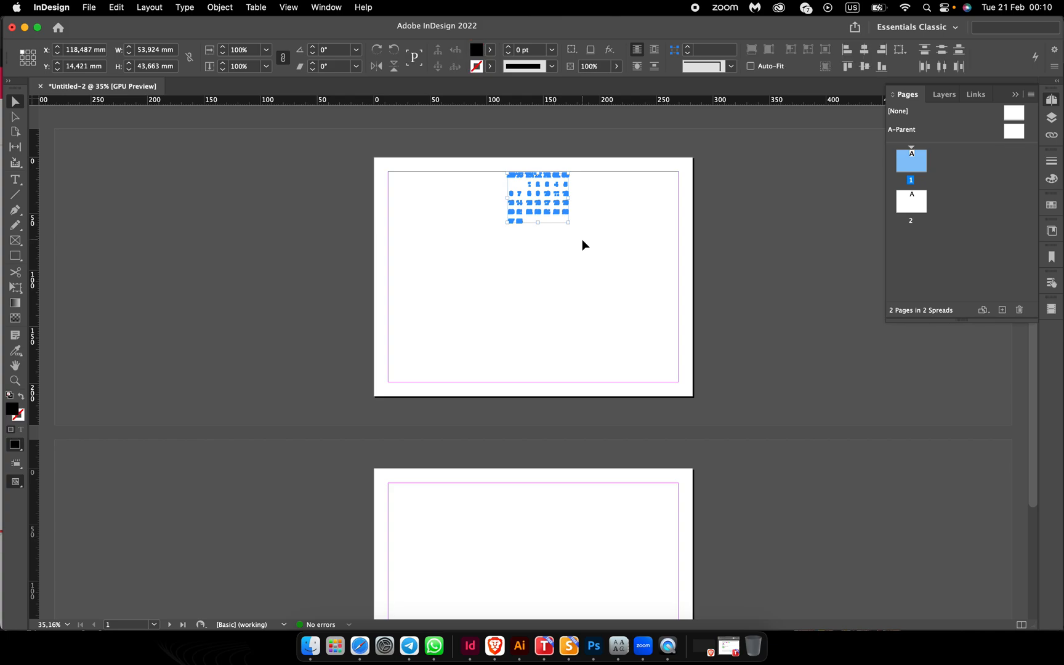
scroll(582, 238, "up", 2)
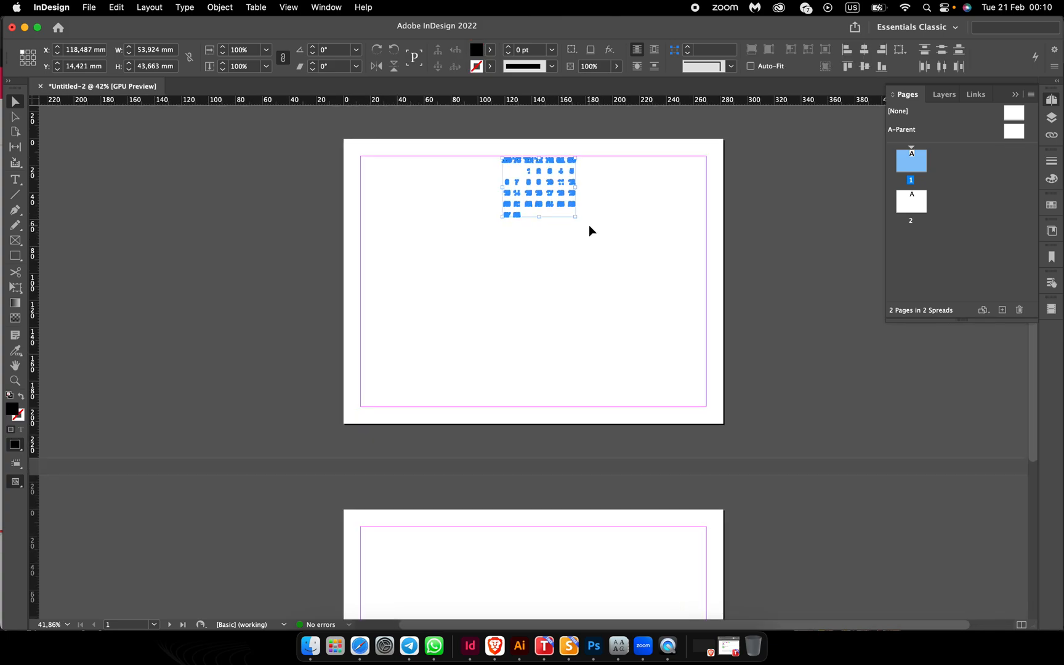
scroll(590, 226, "up", 3)
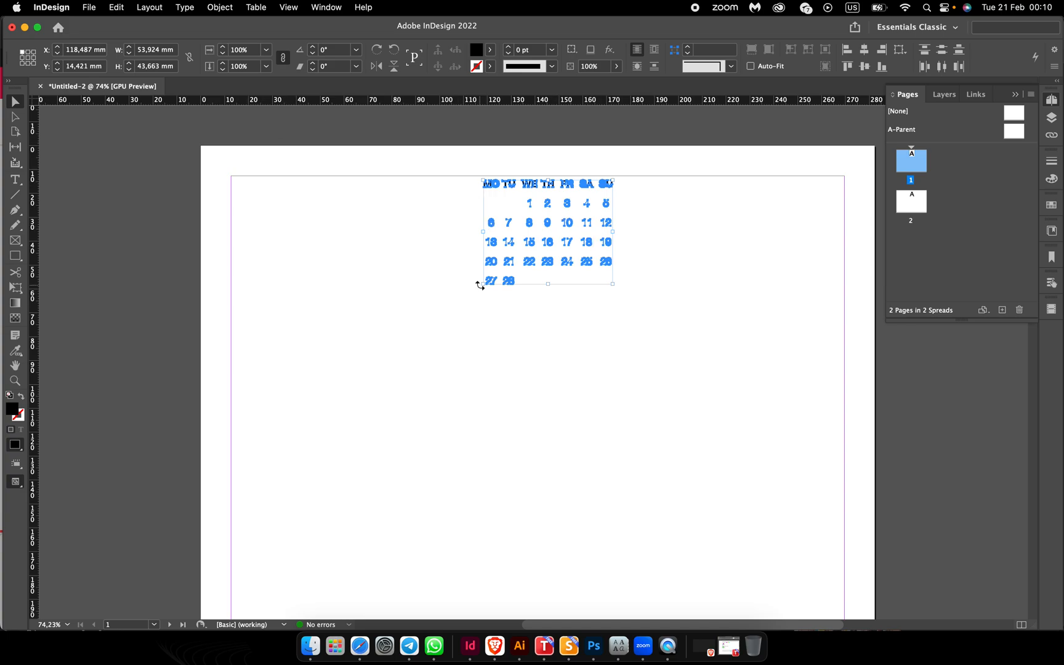
left_click(463, 176)
left_click_drag(462, 166, 650, 305)
scroll(649, 305, "down", 2)
scroll(650, 305, "up", 1)
scroll(649, 305, "up", 1)
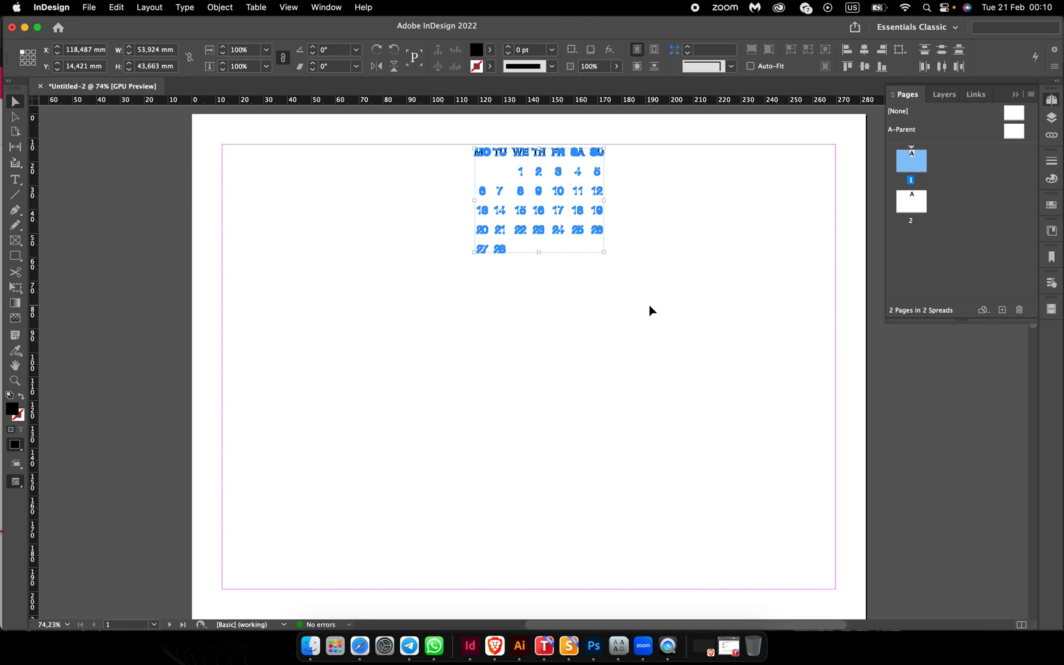
scroll(649, 305, "down", 1)
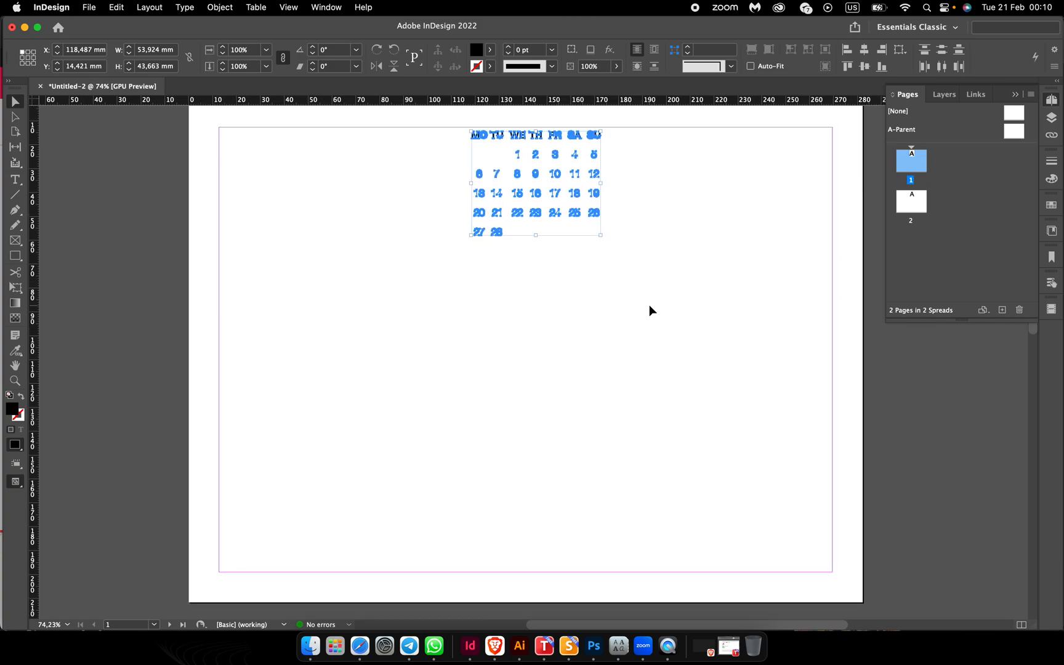
scroll(649, 305, "up", 1)
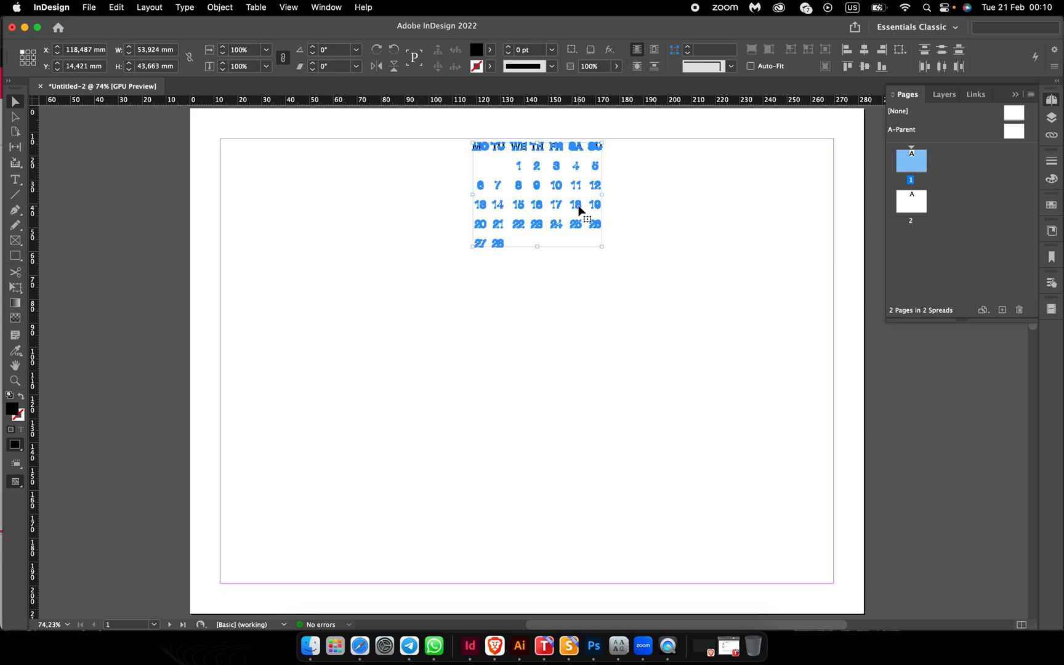
left_click_drag(579, 211, 324, 202)
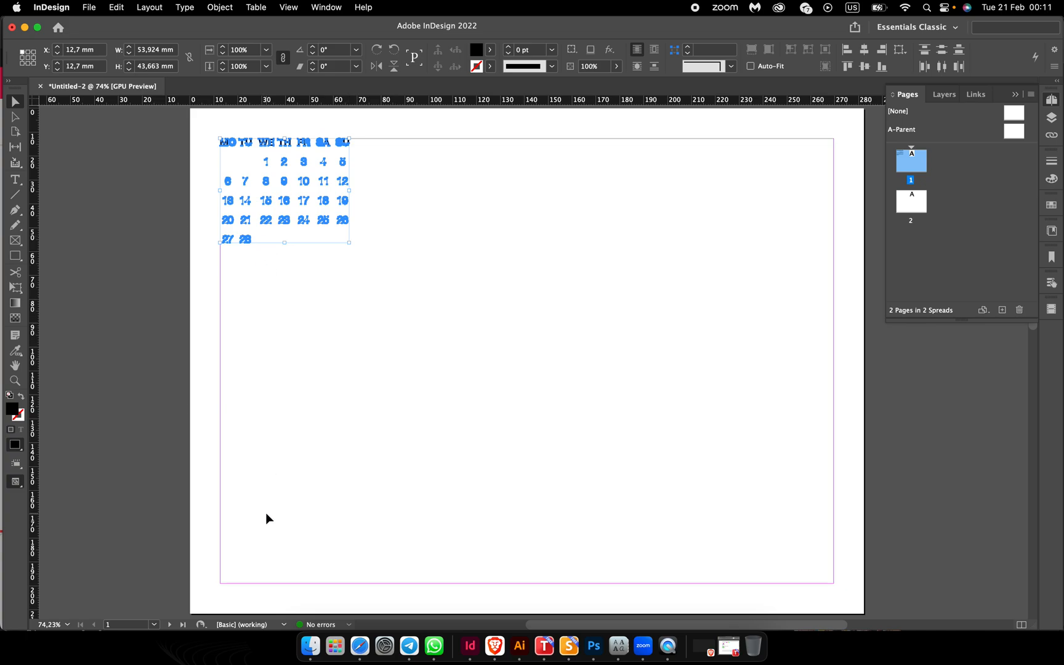
- Duplicate the outlined calendar down the left margin, placing one copy at about Y 75 mm and another at the bottom margin, Y 155.303 mm
left_click_drag(310, 202, 308, 351)
left_click_drag(209, 126, 333, 212)
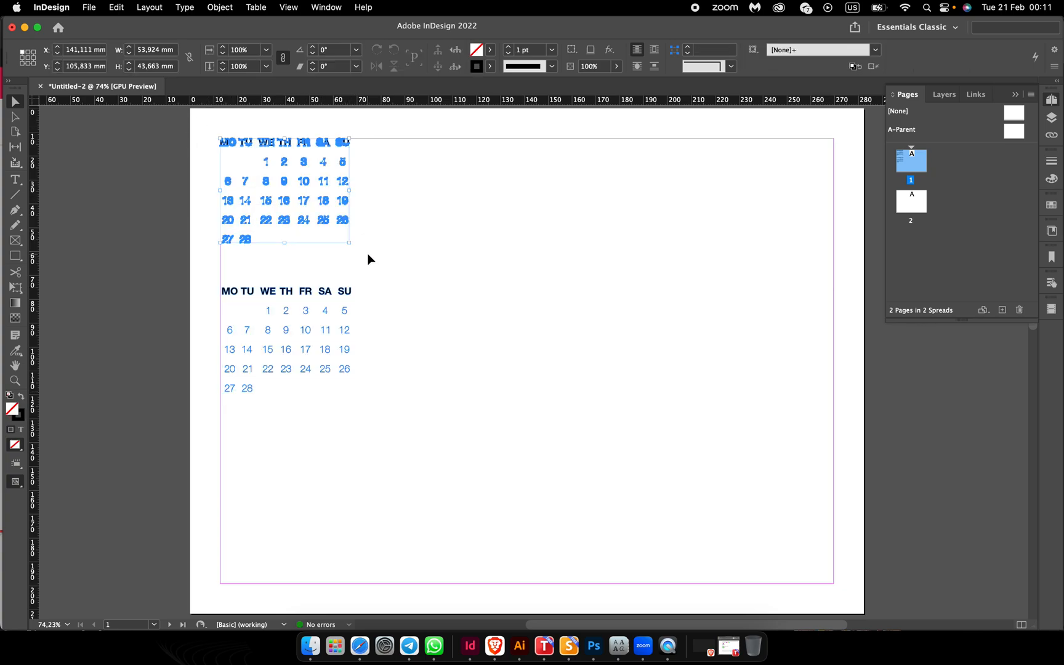
left_click(345, 268)
left_click_drag(204, 269, 394, 412)
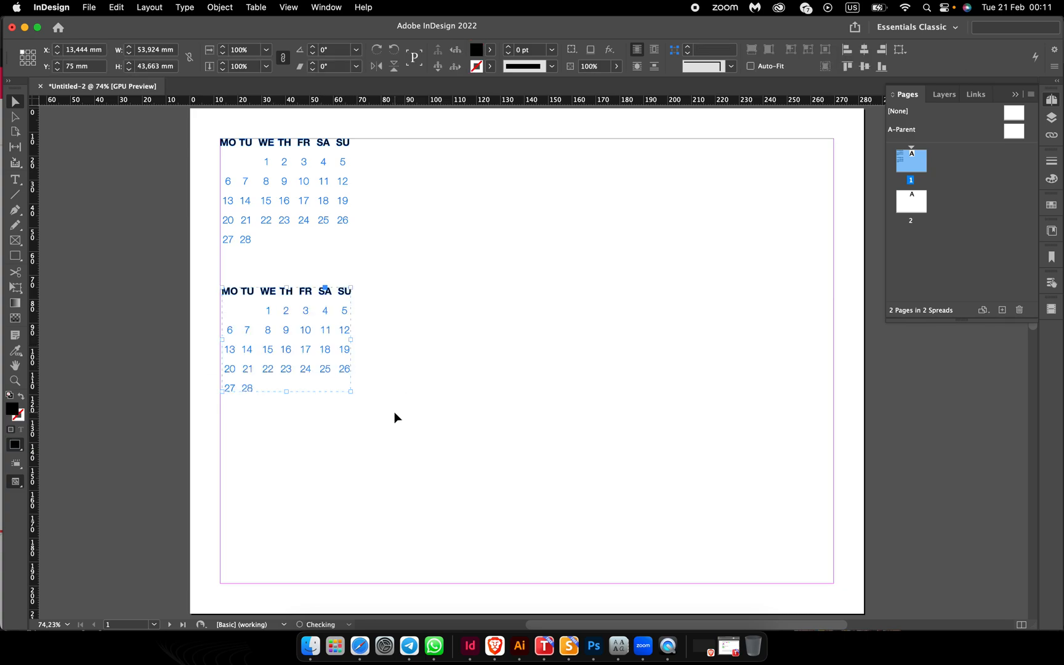
left_click_drag(307, 348, 307, 542)
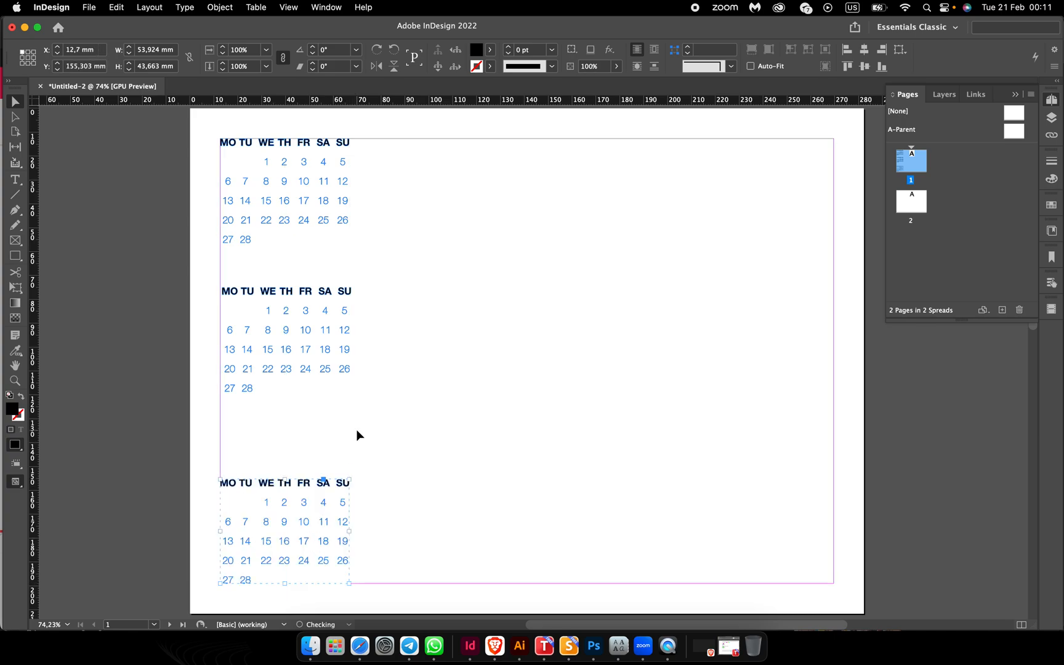
- Distribute the three calendars in the left column evenly in the vertical direction
left_click(441, 381)
left_click_drag(220, 151, 301, 489)
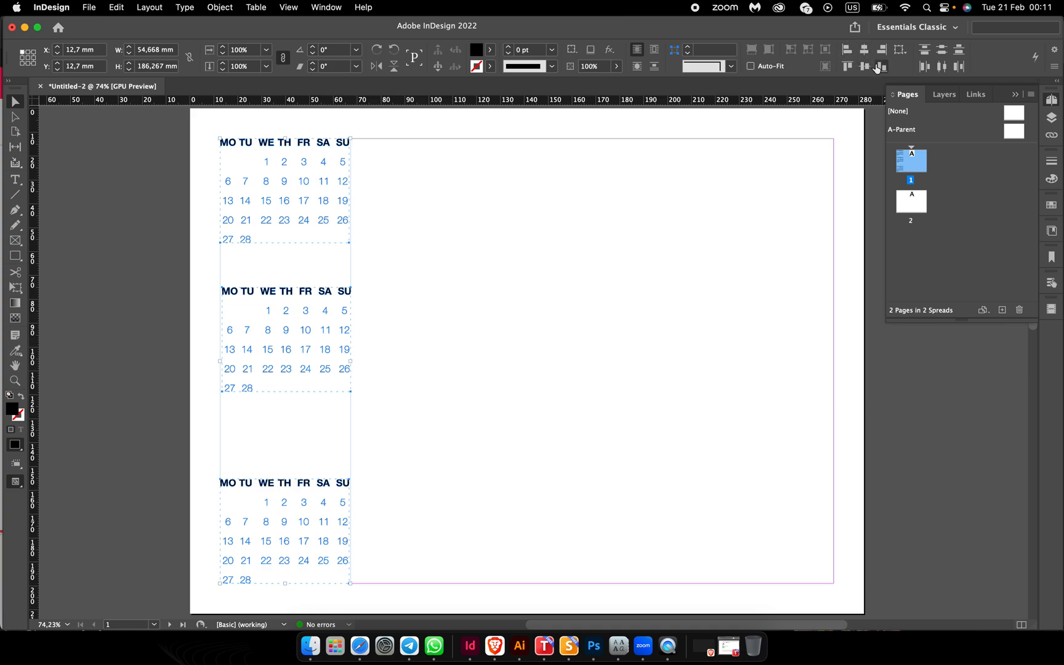
left_click(942, 50)
left_click(727, 265)
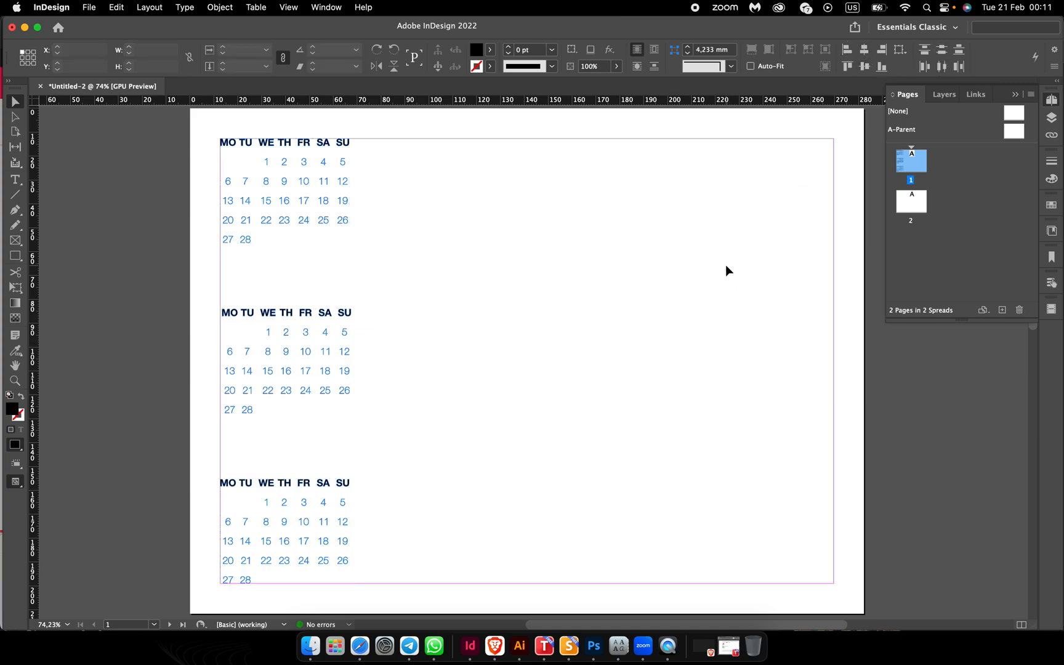
- Duplicate the whole left column of three calendars horizontally to the right margin
scroll(576, 327, "down", 1)
scroll(576, 324, "up", 3)
left_click_drag(192, 150, 347, 591)
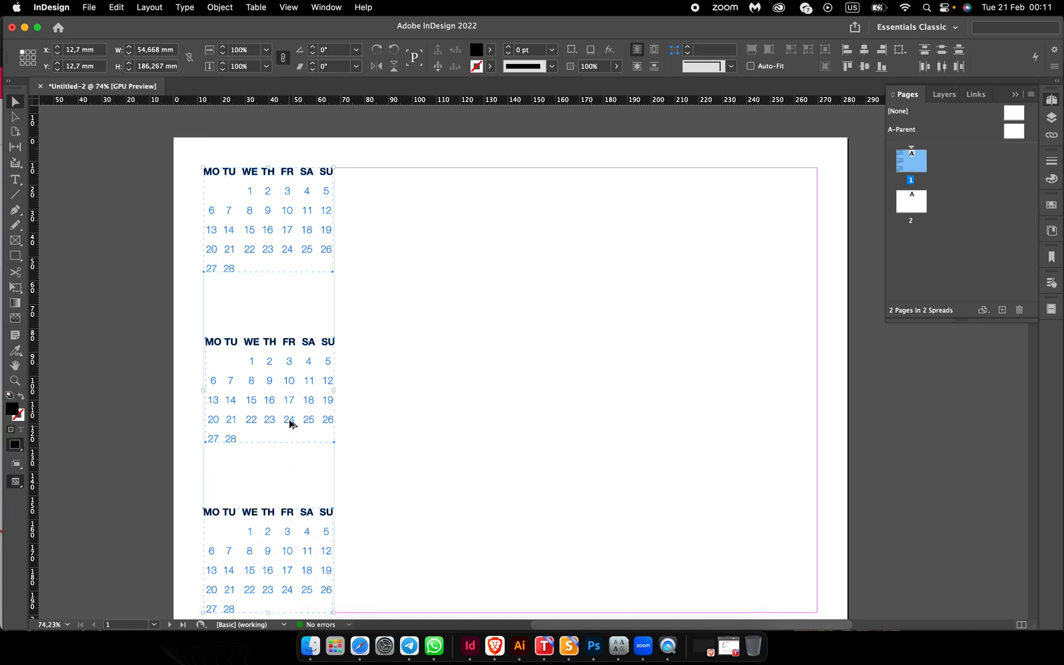
left_click_drag(289, 421, 776, 422)
left_click(591, 413)
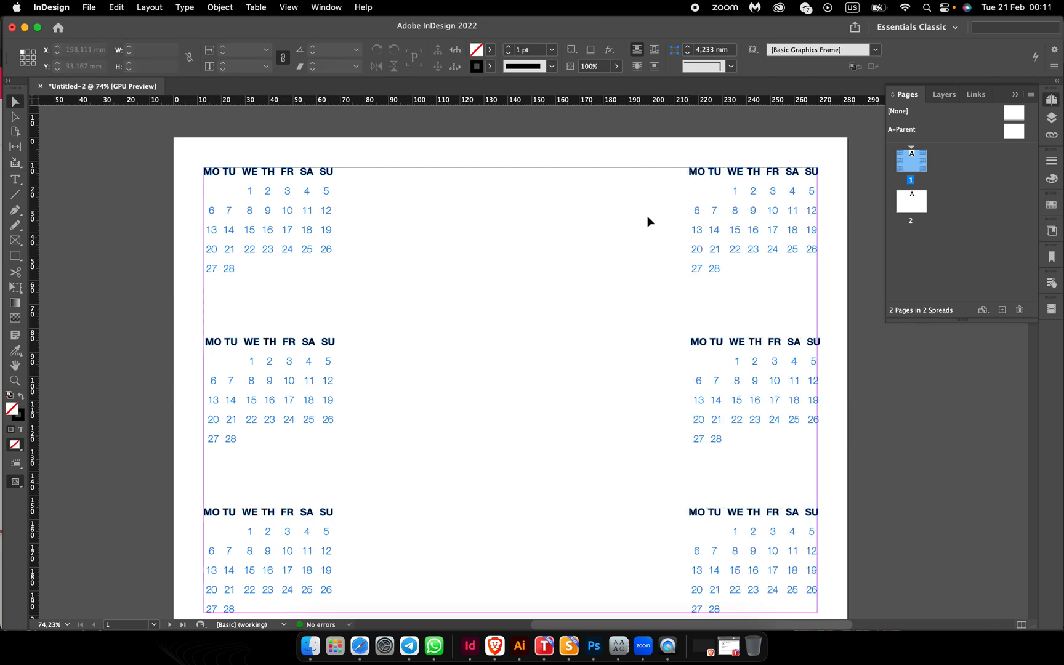
- Add two calendar copies between the top corner calendars and distribute the four top-row calendars evenly in the horizontal direction
left_click(771, 240)
left_click(773, 233)
left_click_drag(773, 233, 606, 213)
left_click(552, 374)
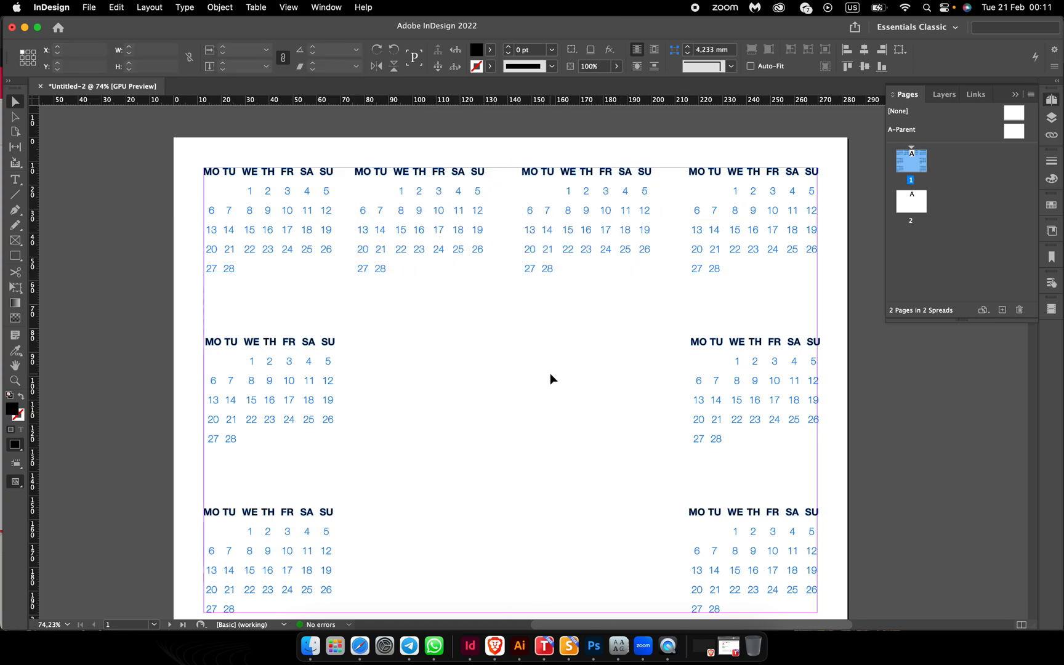
left_click_drag(216, 154, 818, 279)
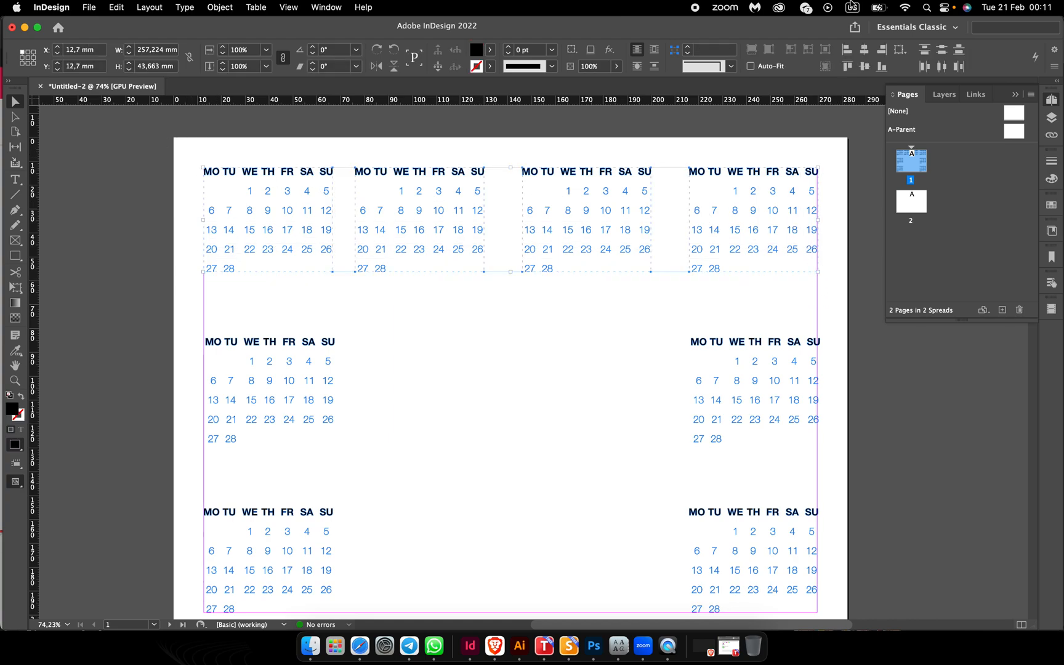
left_click(942, 66)
- Duplicate the two middle calendars of the top row down to the bottom margin, at X 76.444 mm and Y 155.303 mm
scroll(551, 370, "down", 5)
scroll(551, 370, "up", 3)
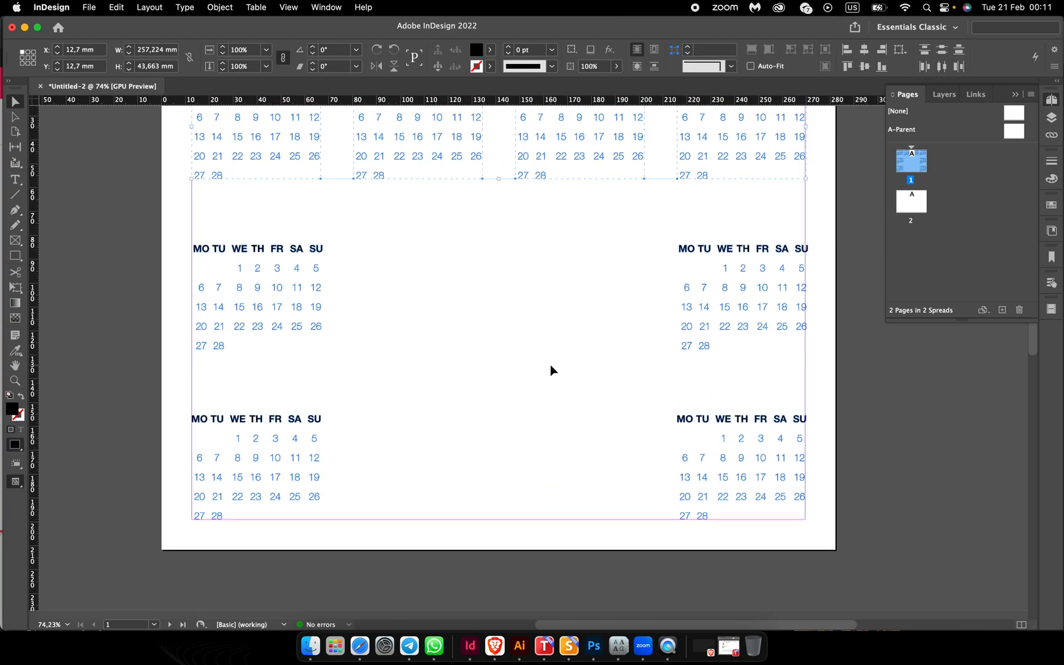
scroll(550, 366, "up", 1)
left_click_drag(365, 115, 629, 254)
left_click_drag(558, 222, 550, 562)
- Distribute the four bottom-row calendars evenly in the horizontal direction between the side margins
scroll(534, 489, "down", 10)
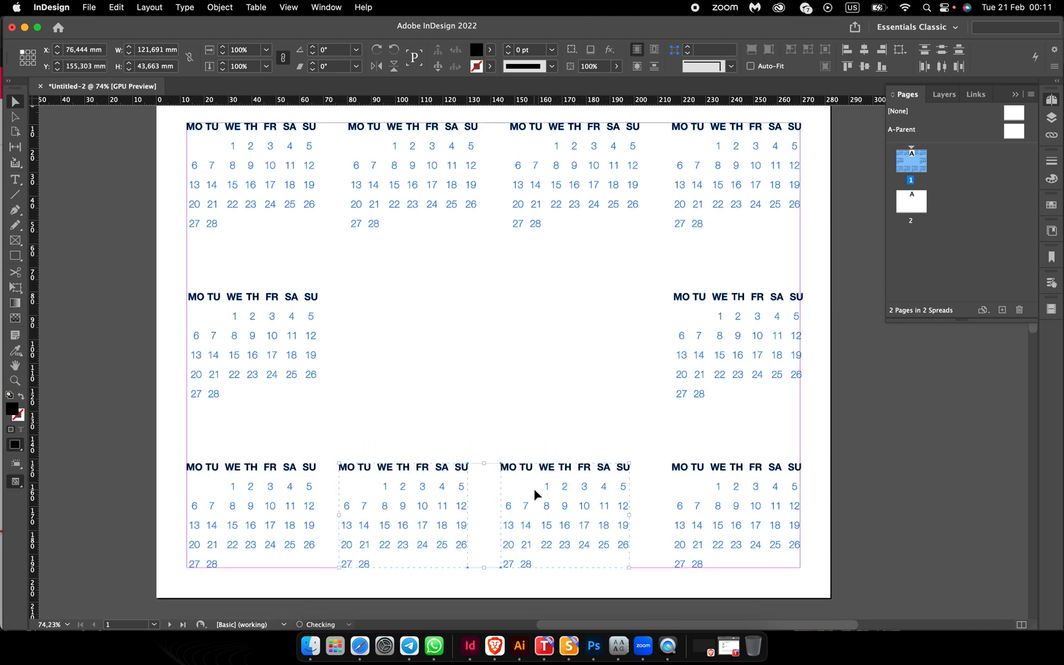
left_click_drag(162, 193, 802, 368)
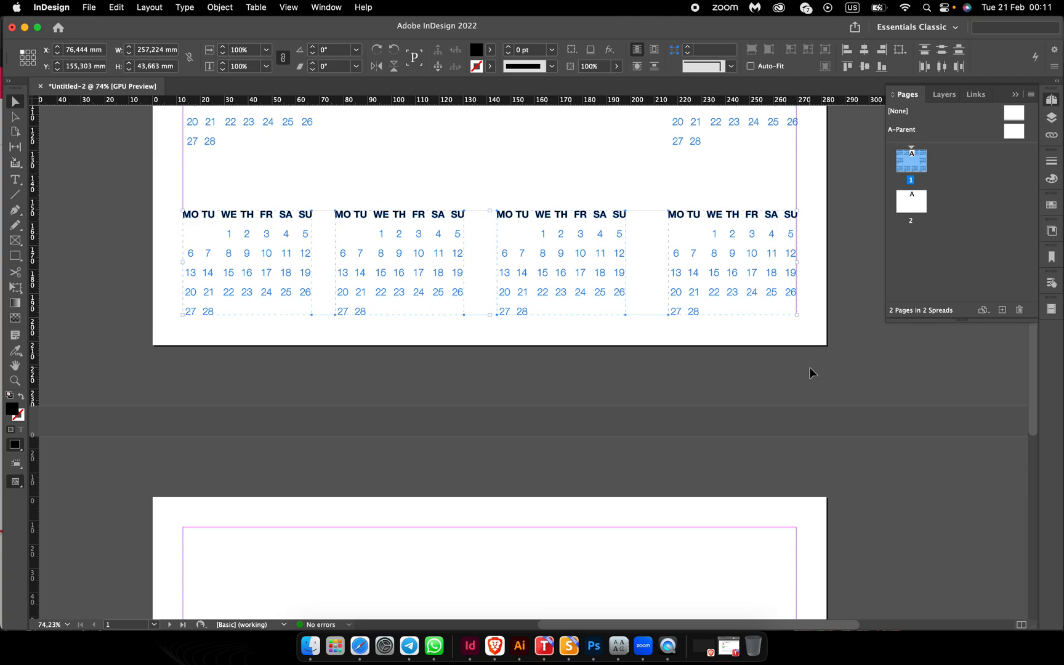
left_click(939, 70)
left_click(558, 143)
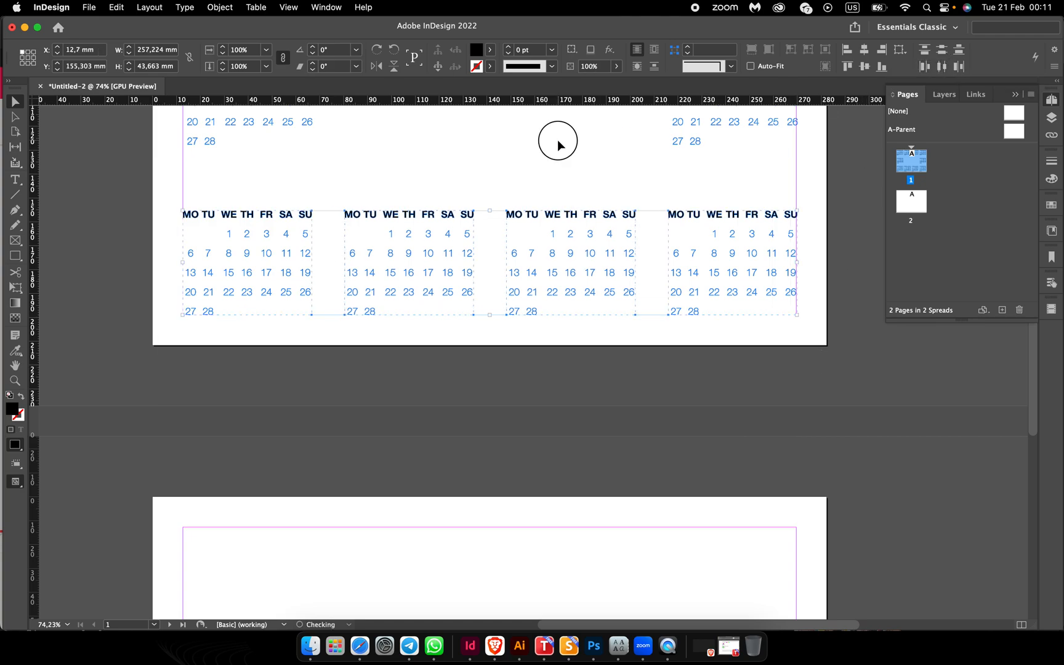
scroll(557, 141, "up", 5)
scroll(557, 140, "up", 3)
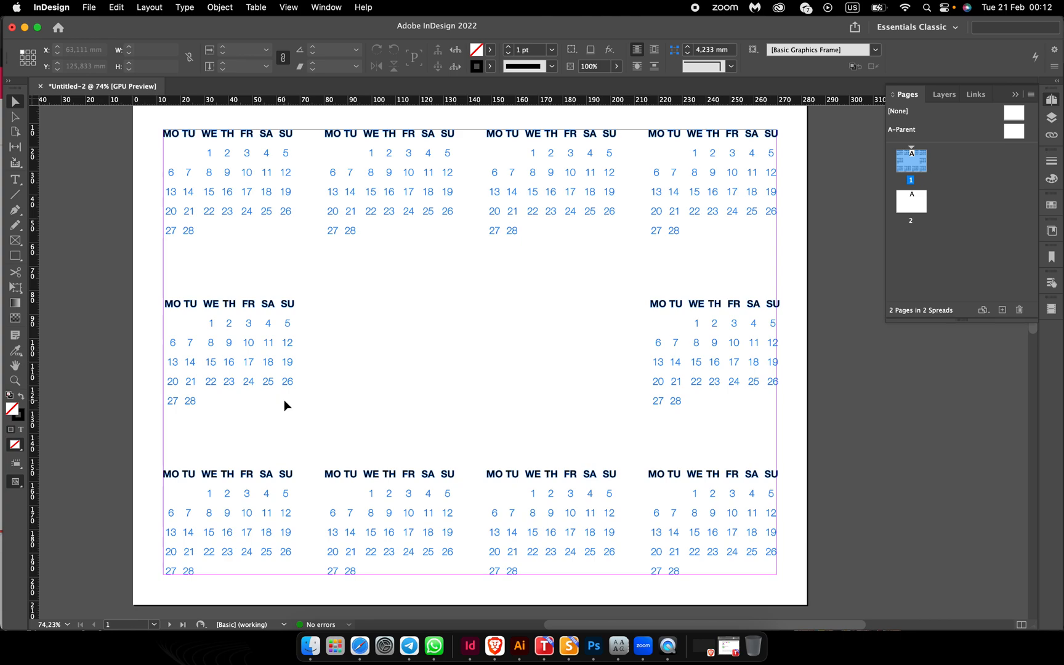
scroll(284, 400, "up", 1)
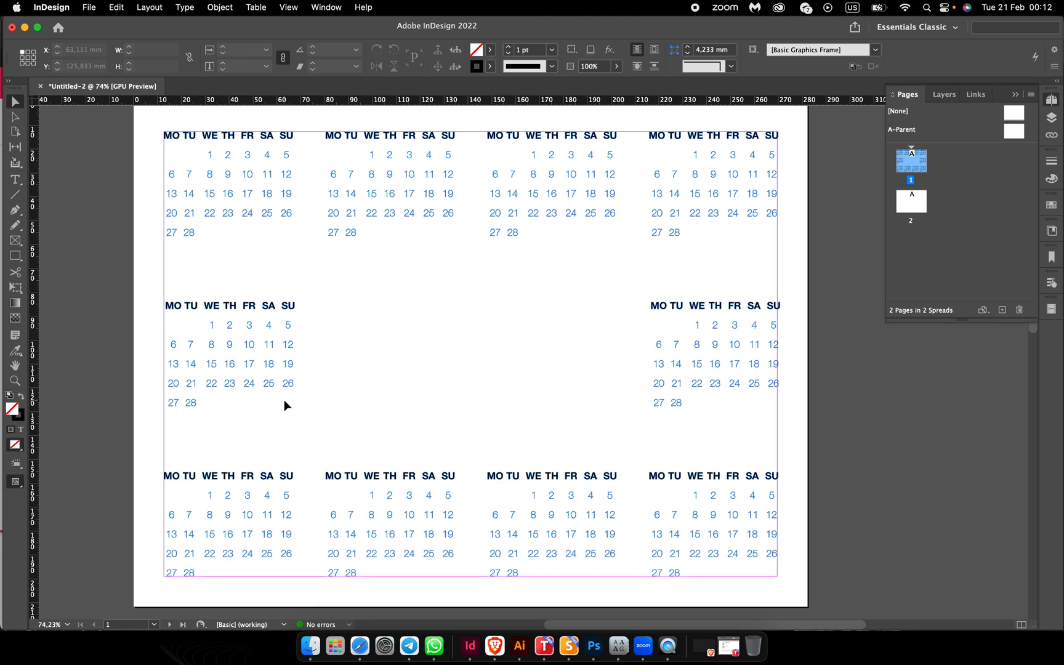